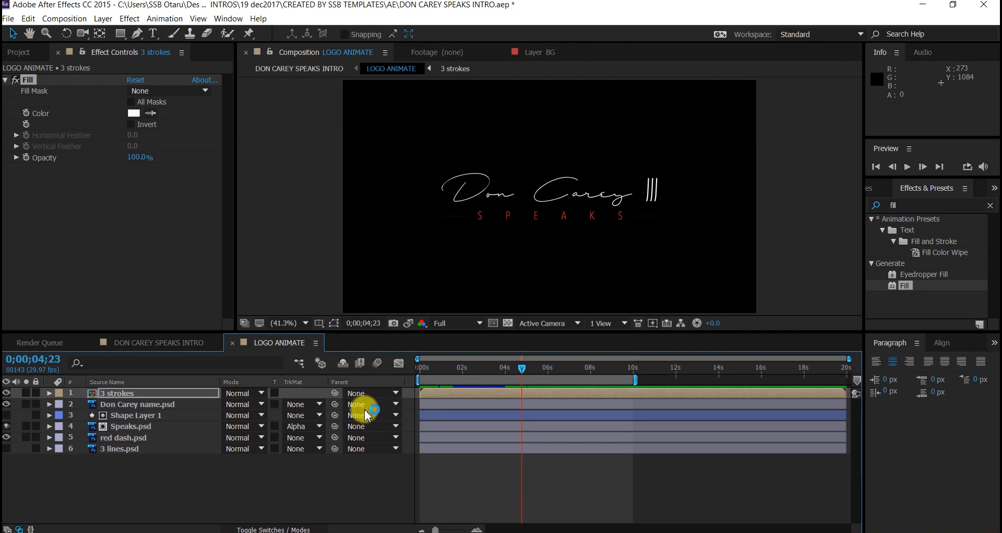
Examine the layers of the finished LOGO ANIMATE composition and the effects applied to them
left_click(138, 406)
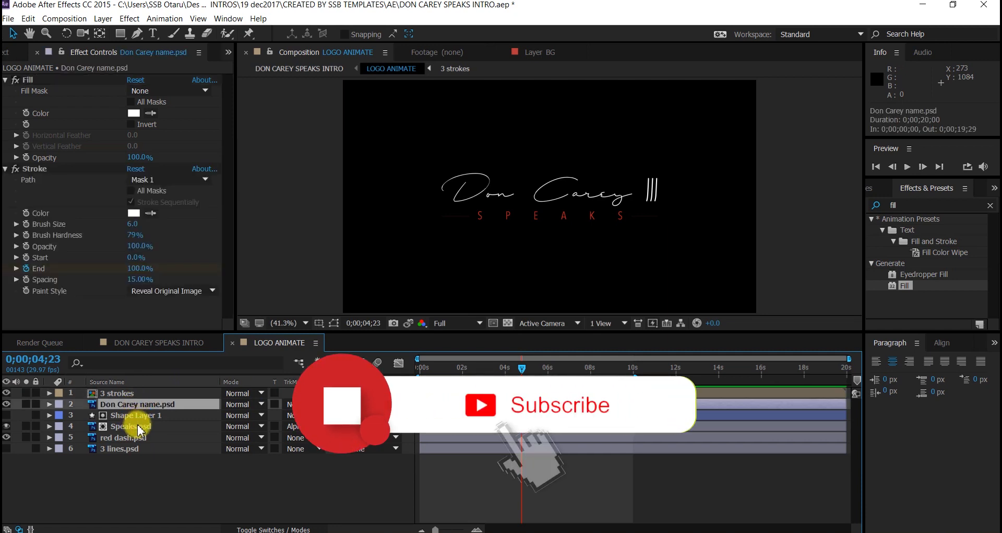
left_click(137, 426)
left_click(133, 452)
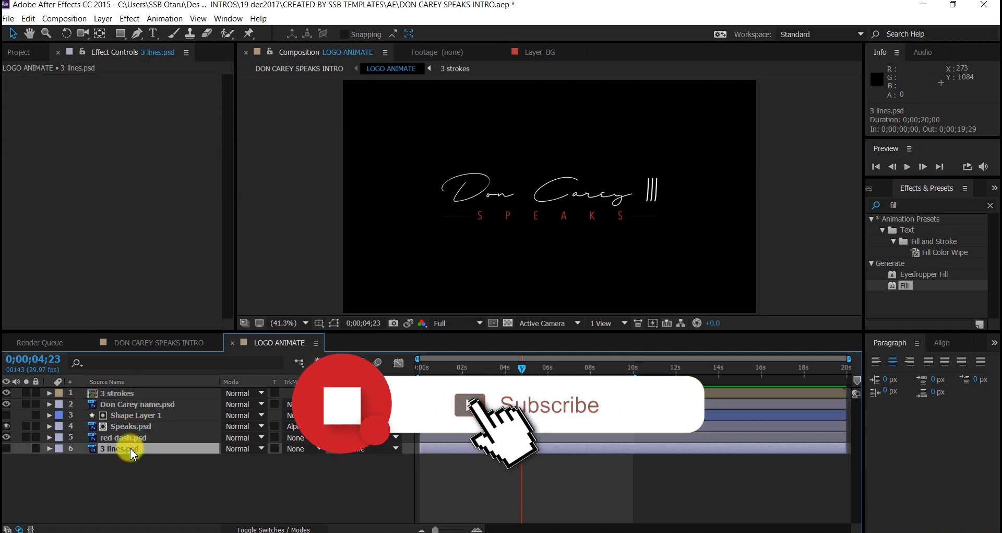
left_click(129, 438)
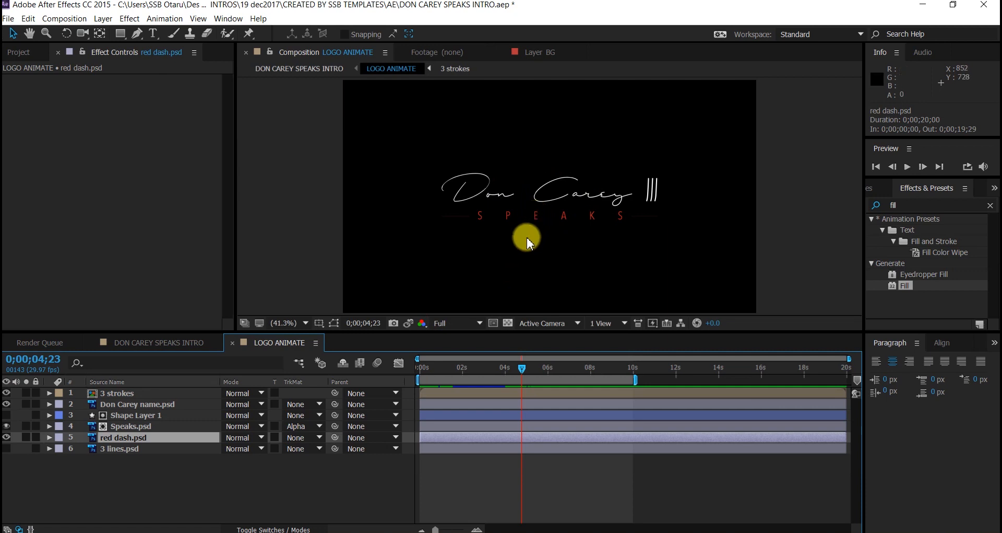
left_click(156, 342)
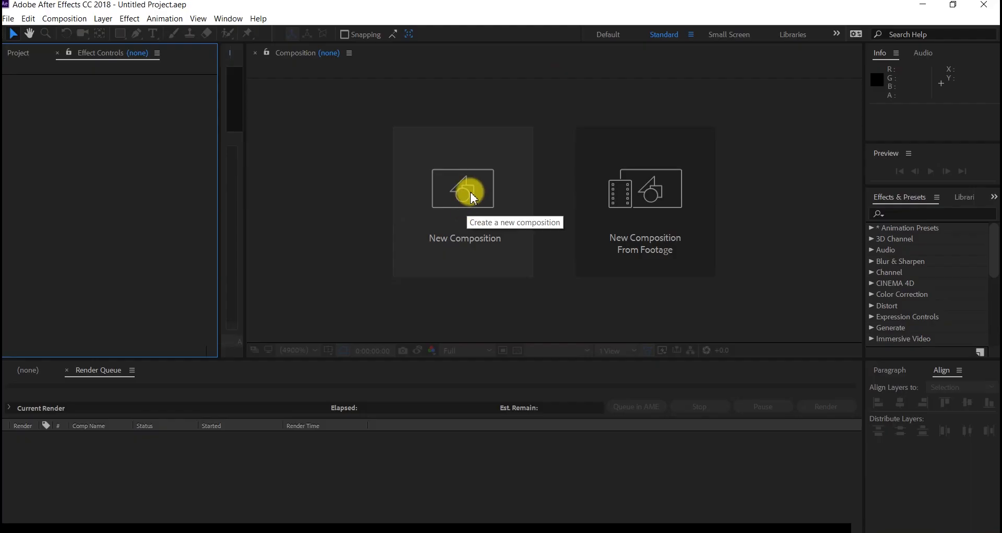
Create a new 1920 x 1080 composition at 30 frames per second with a 10-second duration
left_click(471, 192)
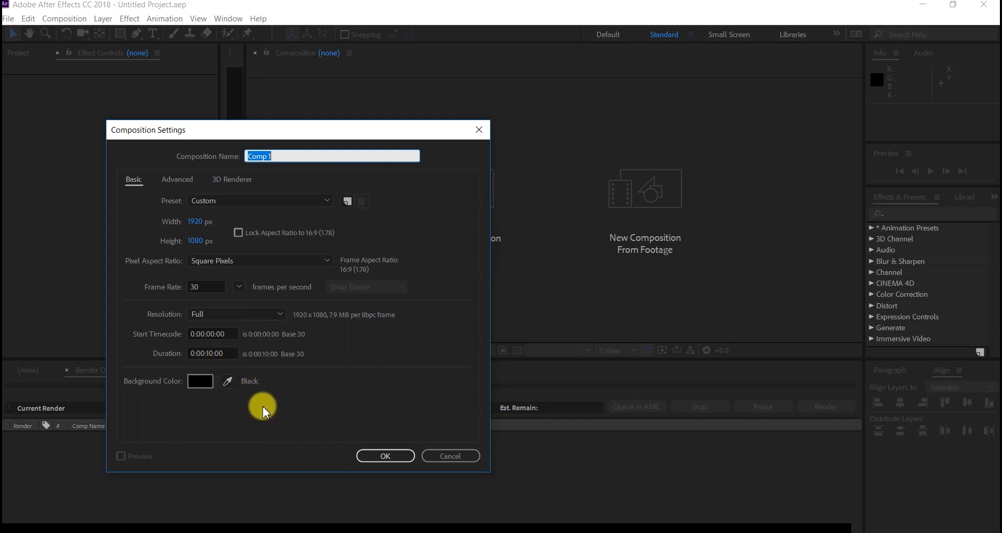
left_click(279, 251)
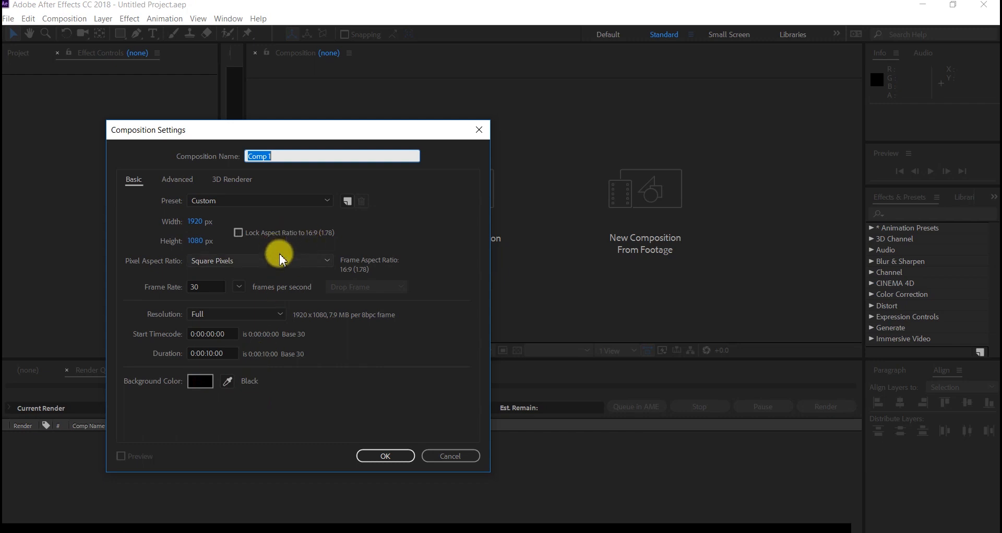
left_click(385, 455)
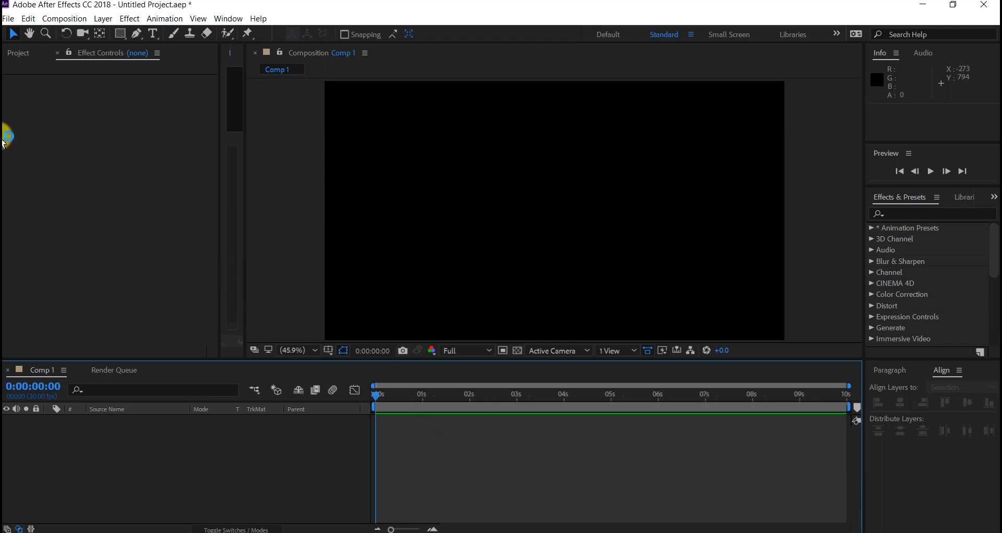
Import the 3 lines, signature name, red dash and Speaks PSD files from the DON CAREY SPEAKS folder as footage
left_click(16, 57)
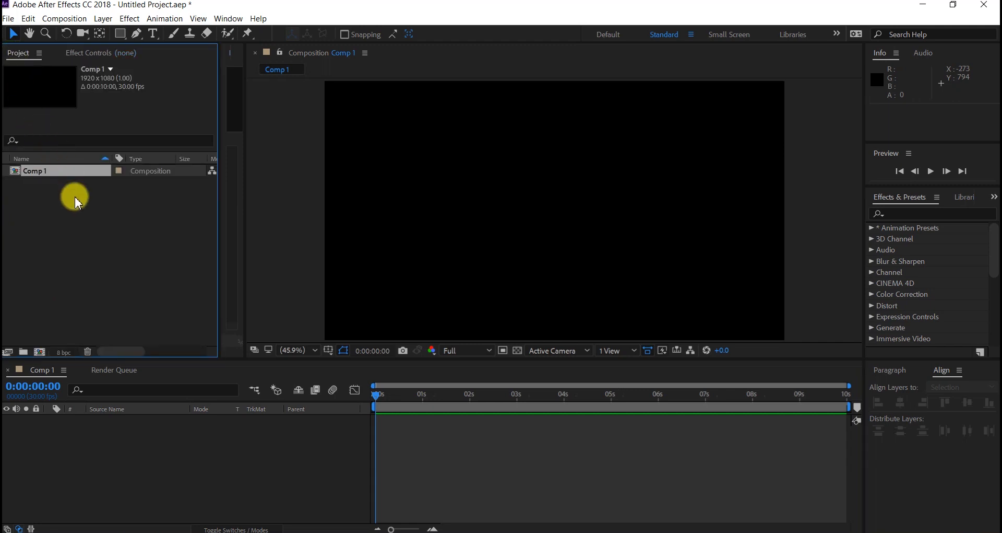
left_click(74, 220)
double_click(75, 225)
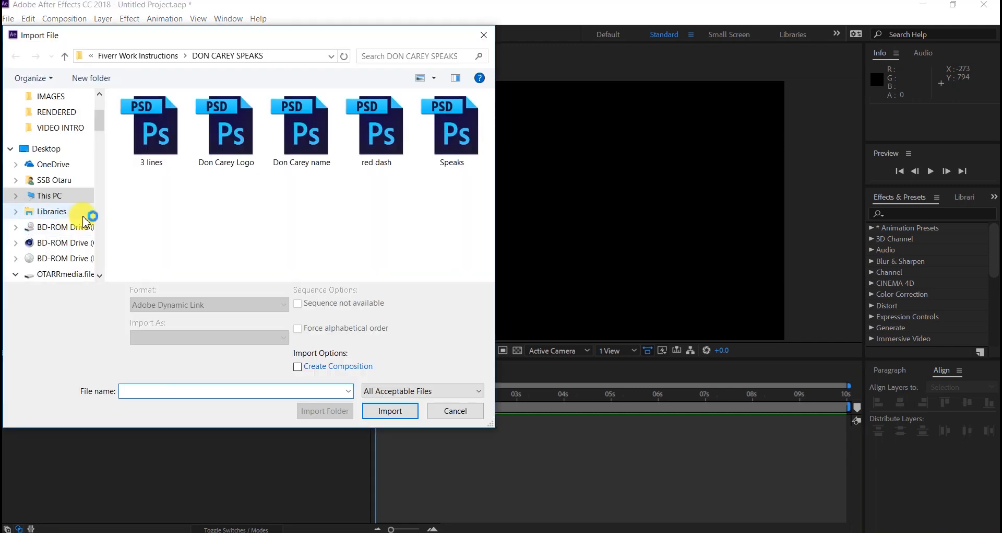
left_click(157, 148)
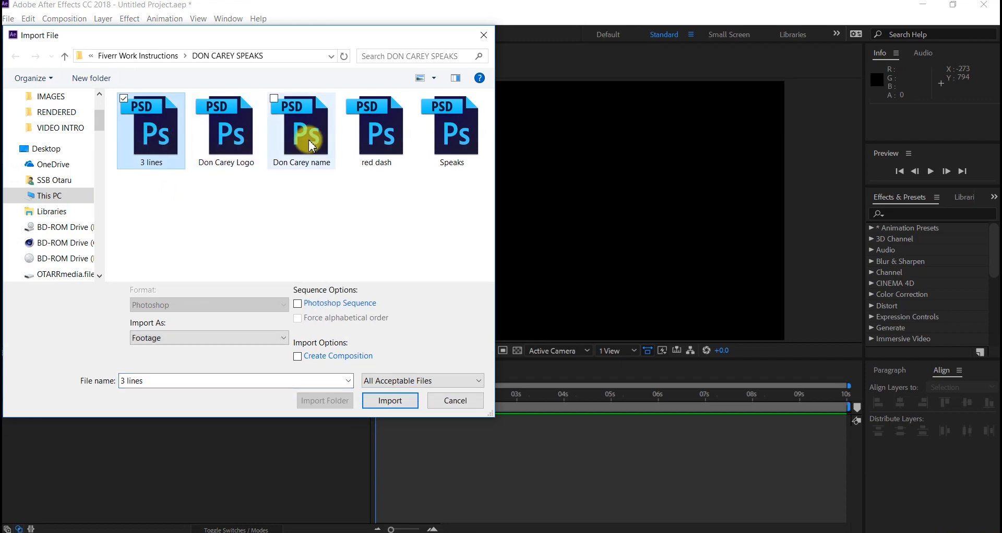
left_click(311, 147, "ctrl")
left_click(450, 130, "ctrl+shift")
left_click(390, 400)
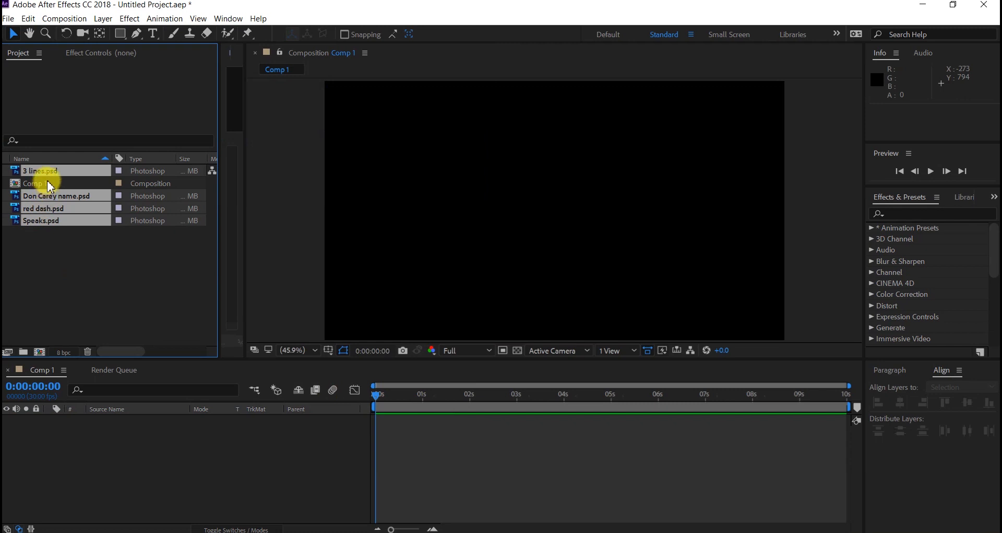
Add the four imported PSD files to the Comp 1 timeline as layers and scale them all to 40%
left_click_drag(56, 177, 164, 426)
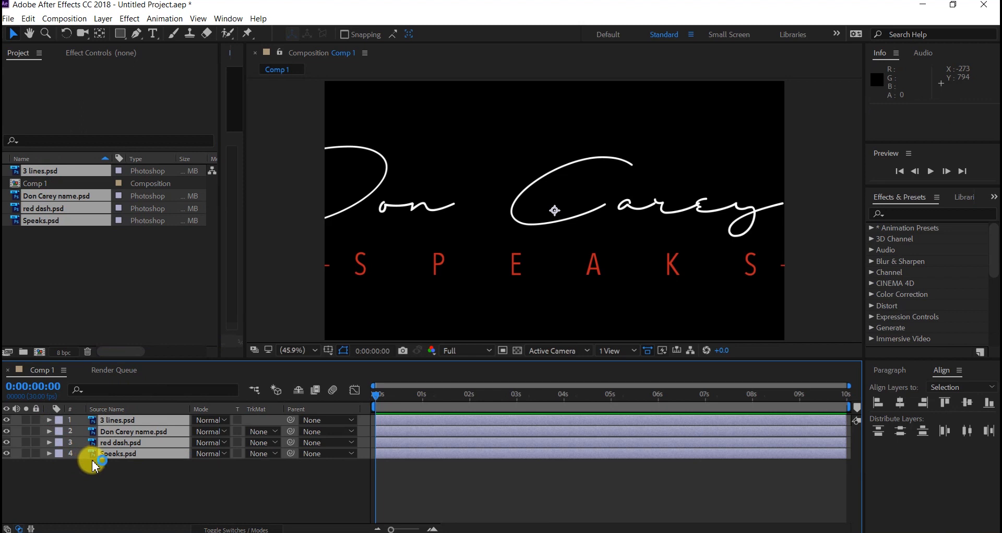
key("s")
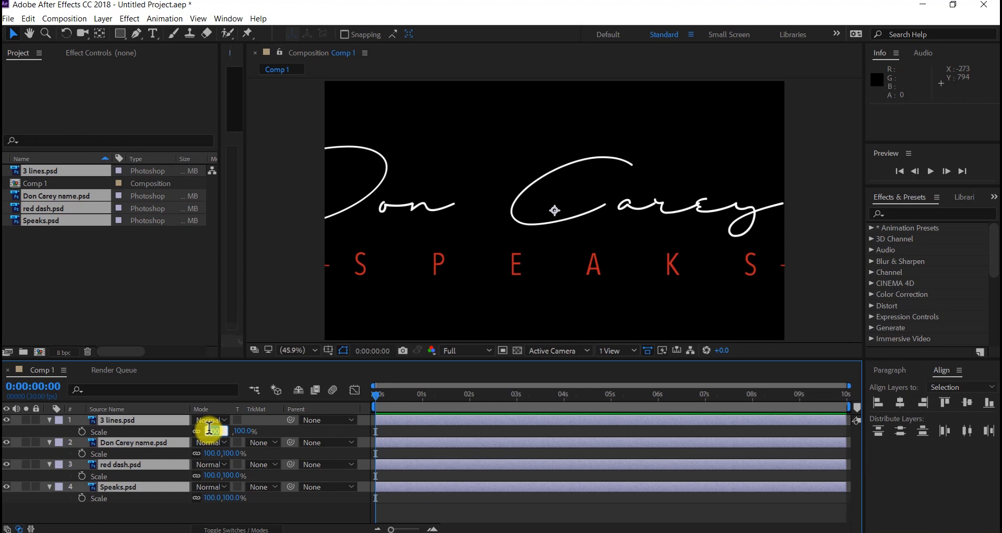
type("40")
key("Return")
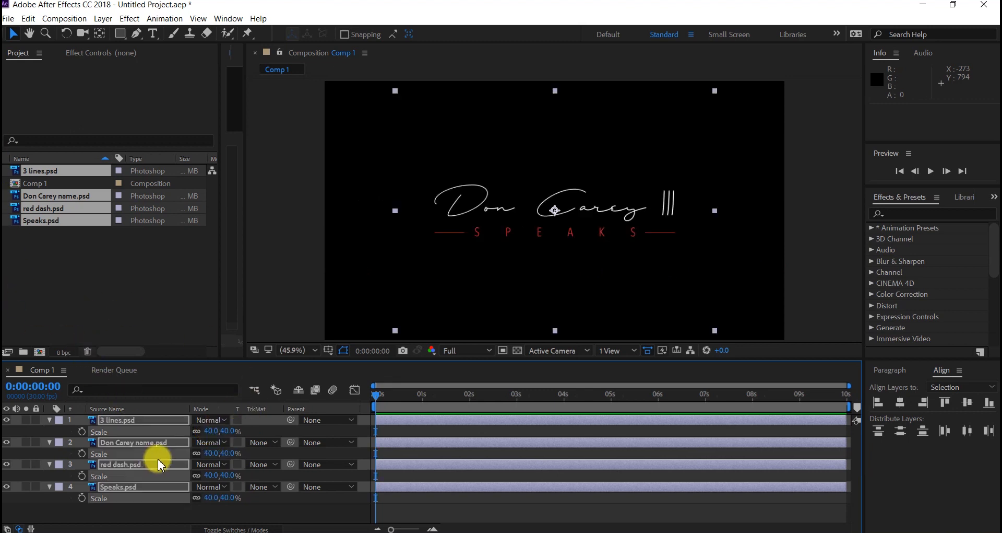
left_click(31, 510)
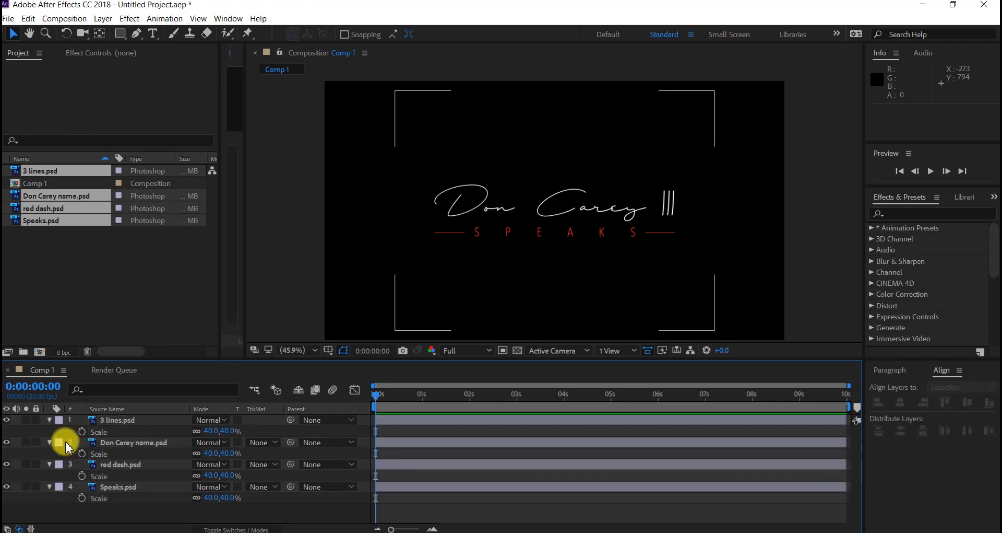
Hide the 3 lines, red dash and Speaks layers, leaving only the signature name layer visible
left_click_drag(7, 419, 6, 486)
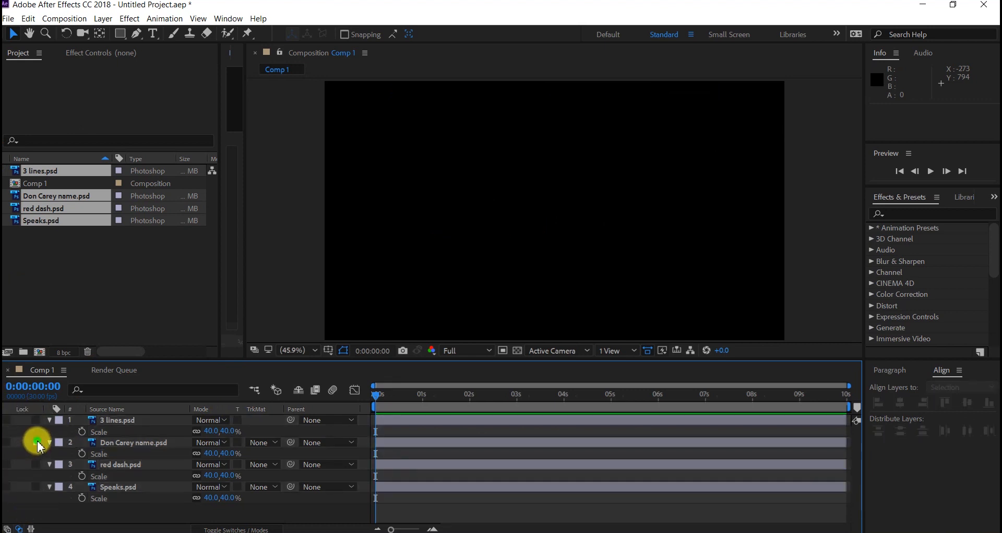
left_click(36, 443)
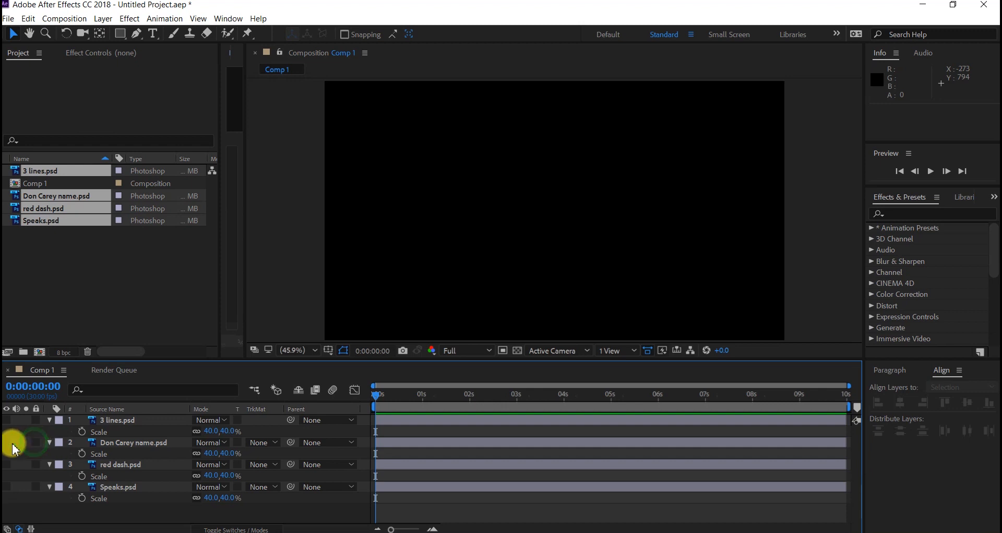
left_click(11, 443)
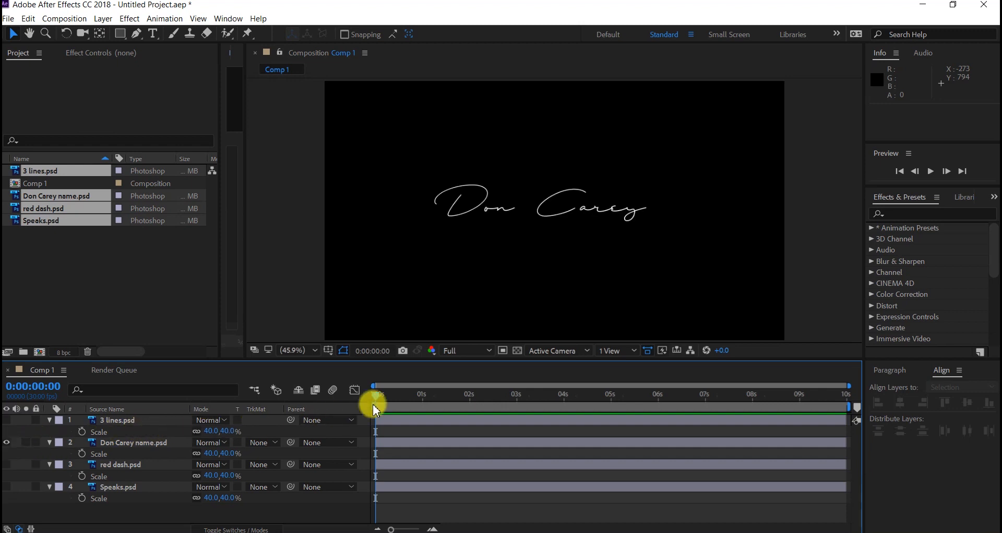
Activate the Pen tool and set its fill to None and its stroke to a solid colour
key("slash")
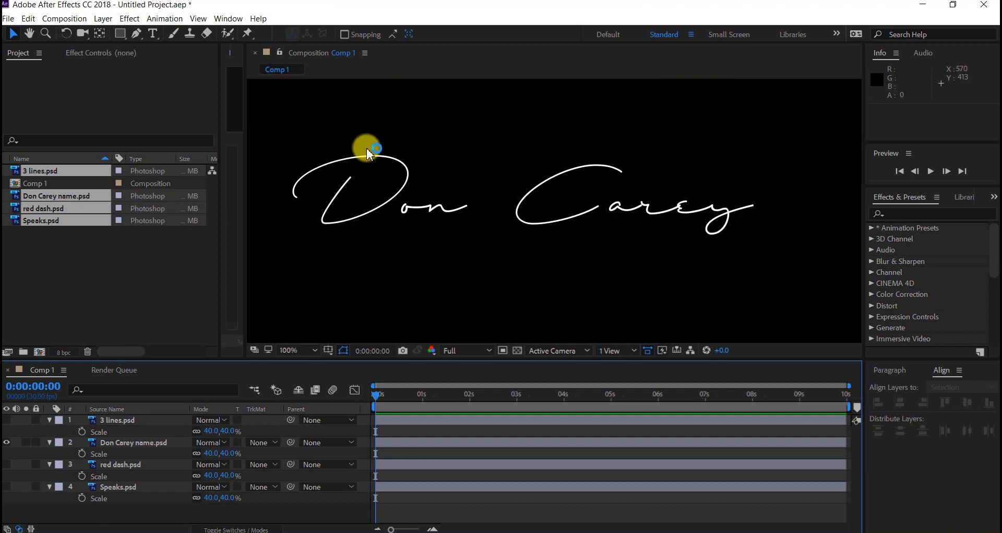
left_click_drag(137, 39, 203, 43)
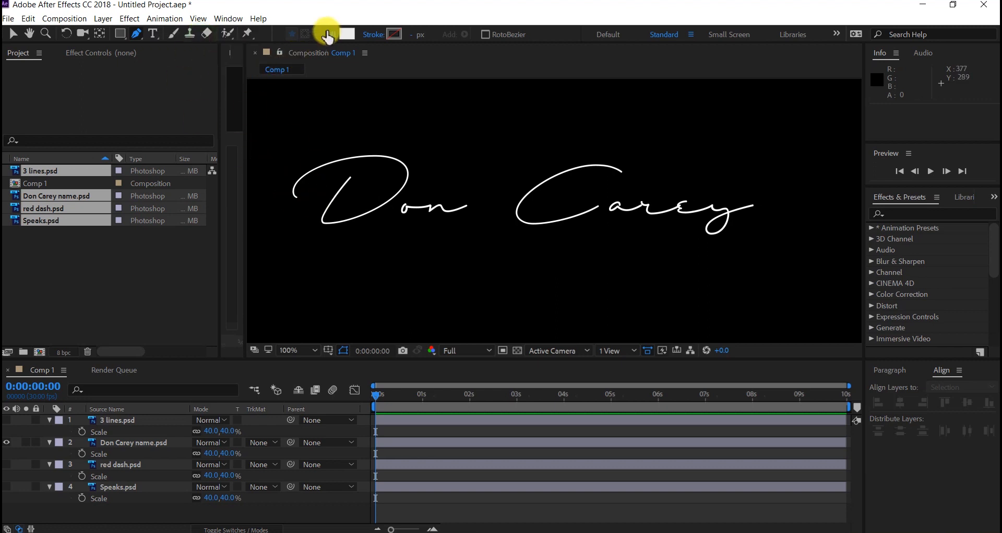
left_click(330, 35)
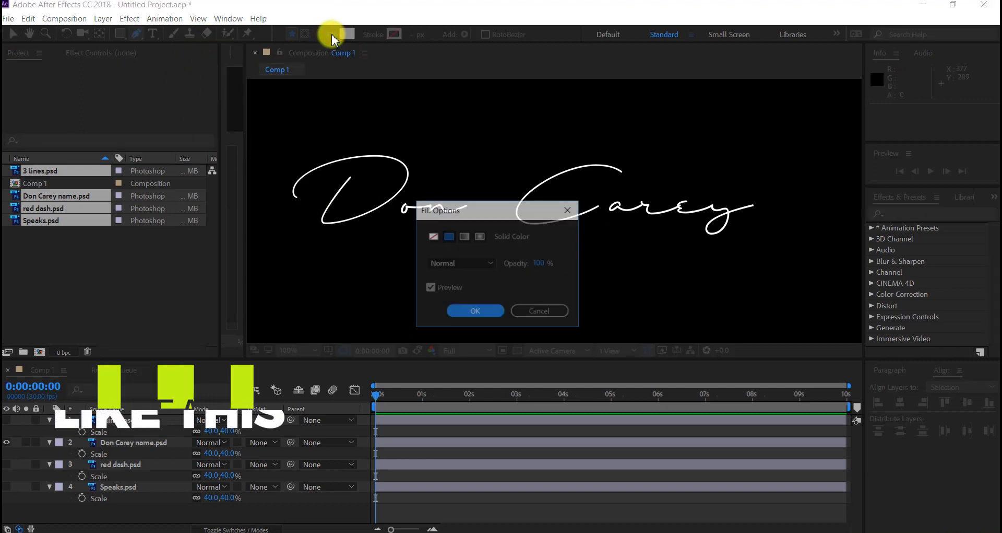
left_click(433, 236)
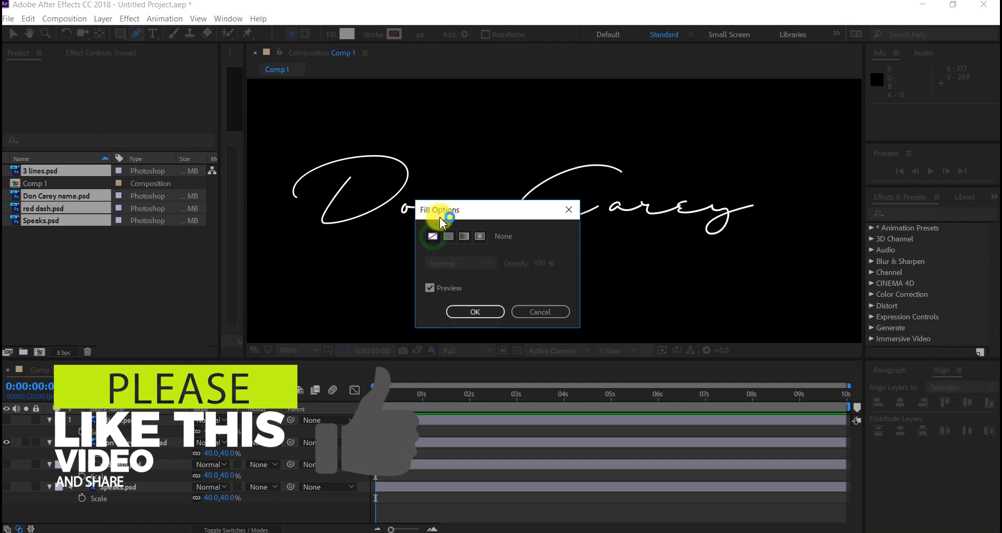
left_click(495, 311)
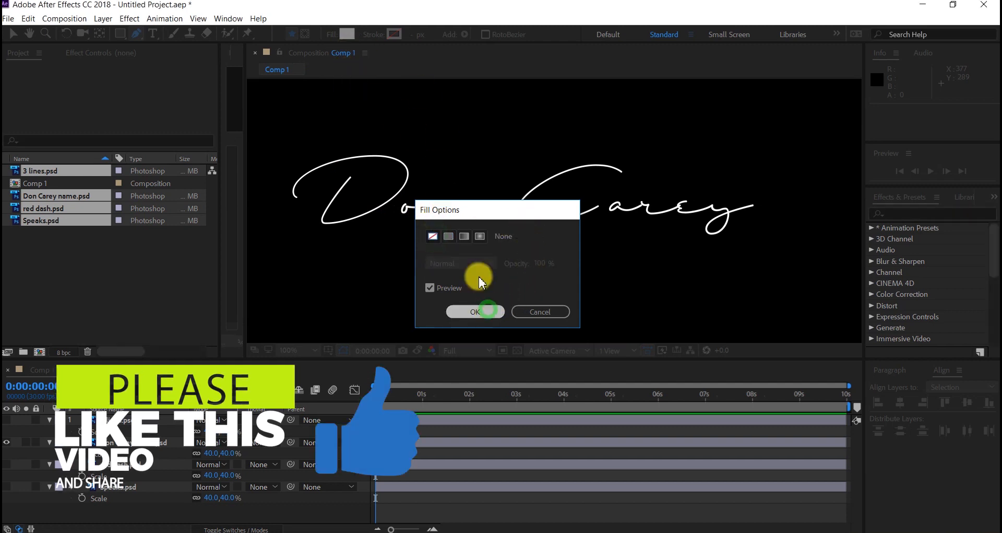
left_click(375, 35)
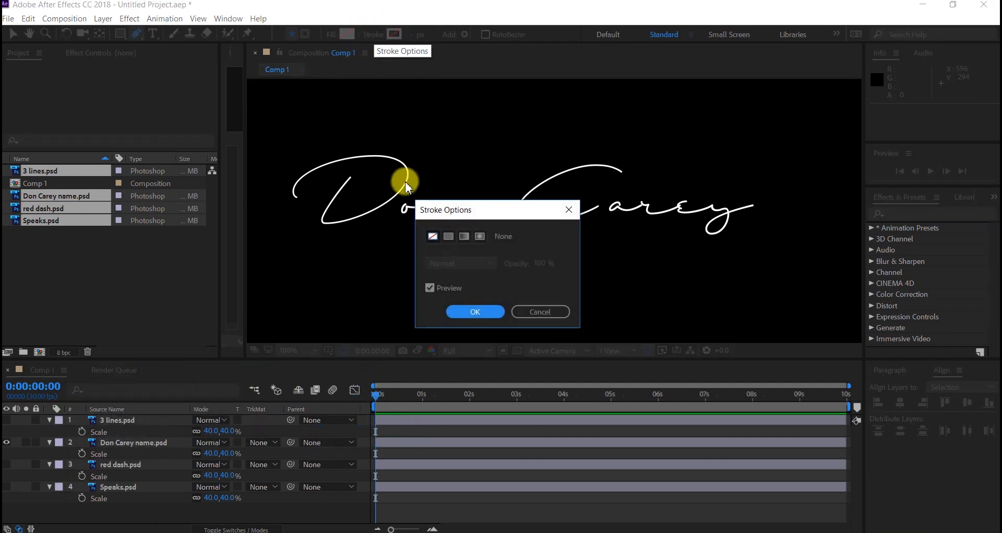
left_click(448, 236)
left_click(481, 312)
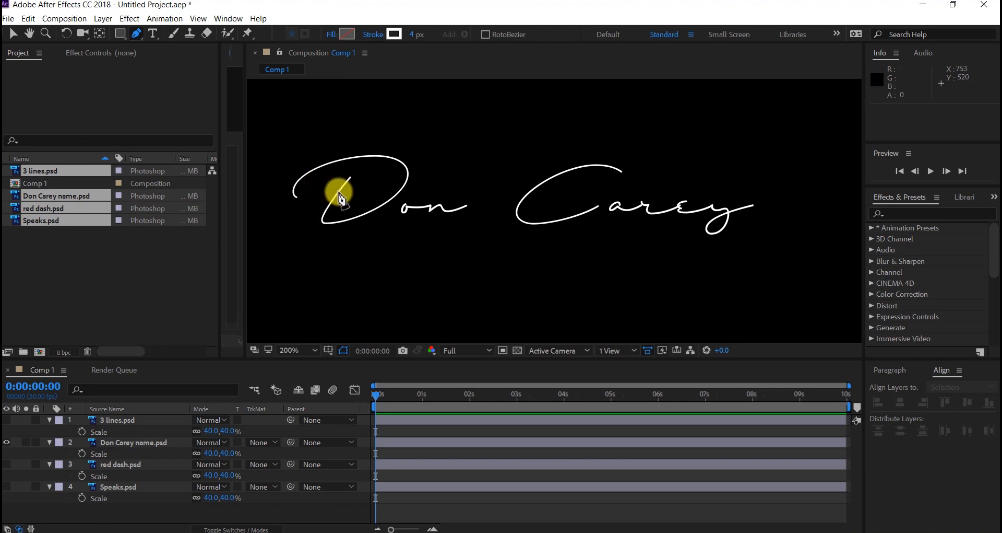
Start a mask path on the signature name layer, tracing the capital D from its outer end along the upper curve
scroll(340, 196, "up", 2)
scroll(320, 193, "down", 1)
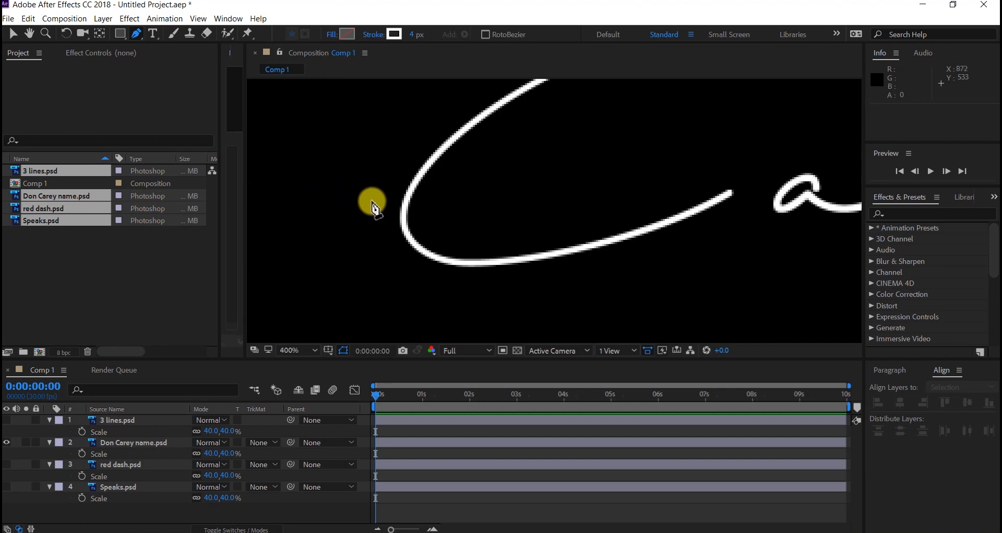
key("comma")
key("h")
left_click_drag(346, 185, 660, 219)
key("g")
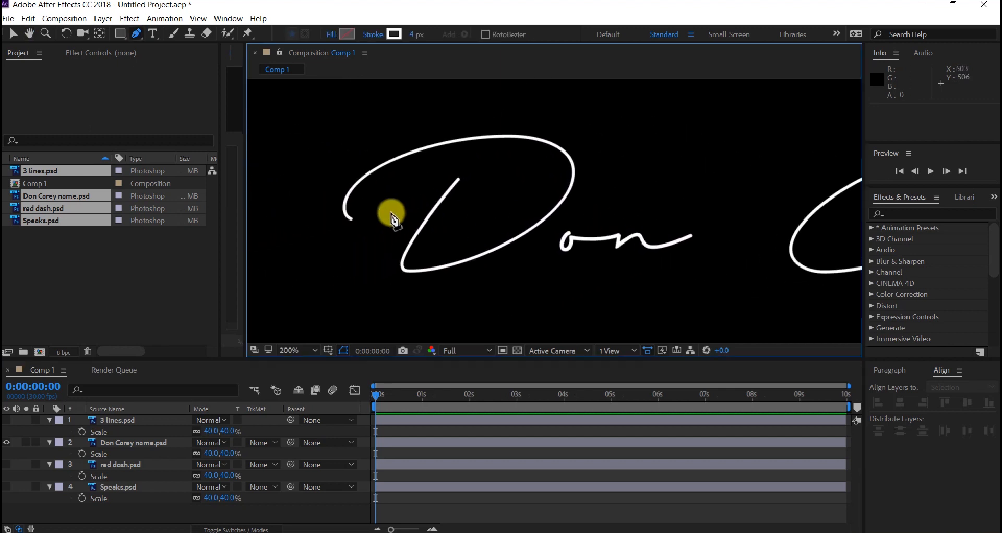
double_click(359, 227)
left_click(308, 52)
left_click(354, 220)
left_click_drag(353, 188, 374, 166)
left_click_drag(441, 143, 600, 170)
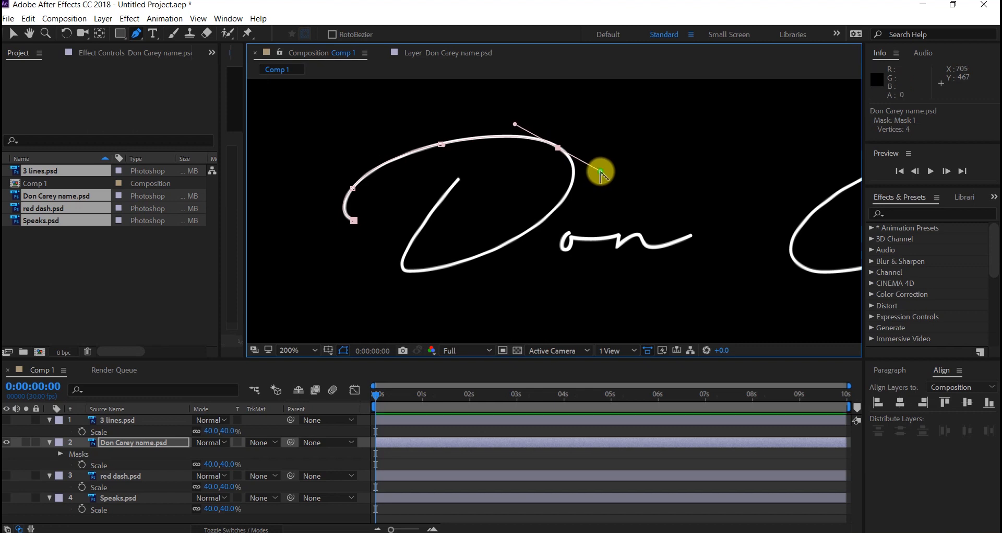
Continue the mask path down the D's outer curve, around its lower corner and up the inner stem
left_click_drag(546, 215, 497, 269)
left_click(519, 236)
left_click(479, 256)
left_click(448, 265)
left_click(415, 271)
left_click(406, 270)
left_click(418, 243)
left_click(431, 213)
left_click(446, 196)
left_click(459, 179)
Extend the mask path to the lowercase o after the D and trace around its loop
scroll(559, 242, "up", 3)
left_click_drag(570, 211, 559, 225)
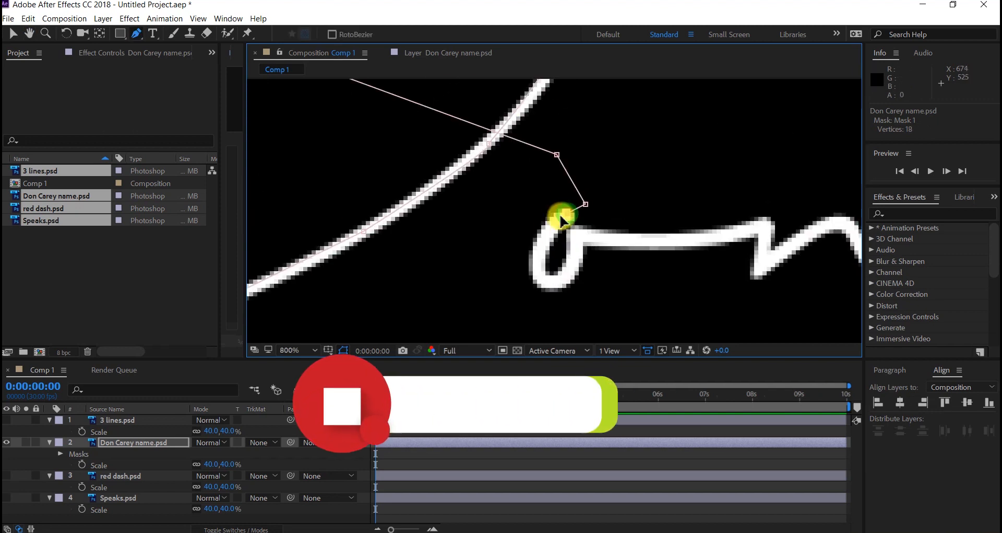
left_click(562, 280)
left_click(577, 230)
left_click(619, 214)
left_click(650, 241)
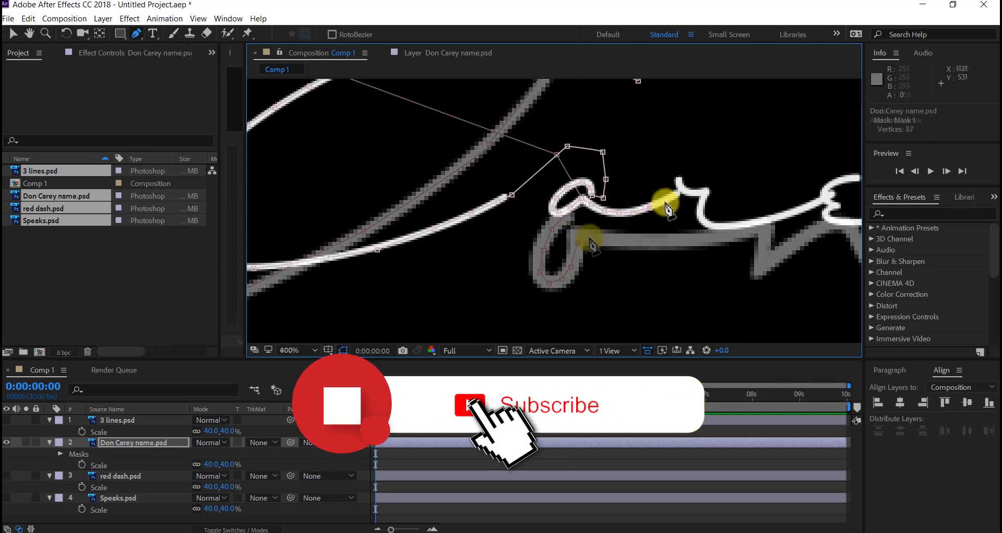
Continue the mask path along the lowercase r and its connecting stroke up to the e
left_click(678, 179)
left_click(700, 196)
left_click(710, 226)
left_click(729, 225)
left_click(773, 216)
left_click(828, 197)
Trace the mask path over the lowercase e and along its connecting stroke to the start of the y
left_click_drag(828, 197, 610, 179)
left_click(591, 167)
left_click(614, 172)
left_click(566, 177)
left_click(559, 180)
left_click(555, 186)
left_click(558, 193)
left_click(562, 198)
left_click(568, 208)
left_click(583, 213)
left_click(601, 211)
left_click(630, 212)
left_click(651, 201)
left_click(674, 194)
left_click(690, 181)
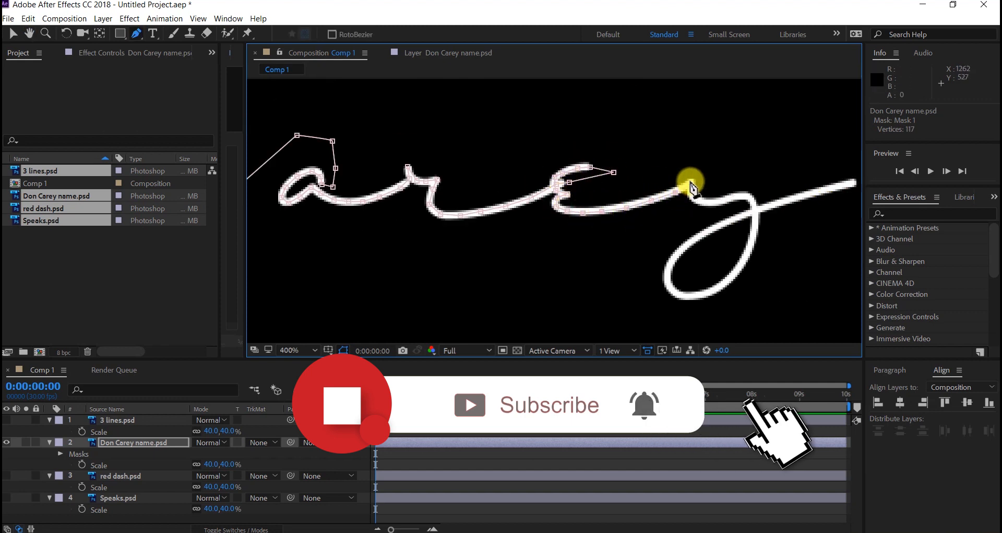
Finish the mask path by tracing the y, its descending loop and the final upward stroke just past its end
left_click_drag(687, 185, 506, 186)
left_click(527, 195)
left_click(544, 190)
left_click(559, 189)
left_click(571, 214)
left_click(543, 272)
left_click(506, 290)
left_click(483, 263)
left_click(515, 231)
left_click(569, 209)
left_click(616, 196)
left_click(652, 181)
left_click(689, 171)
Switch to the Selection tool, fit the composition in the viewer and hide the mask path outlines
left_click(105, 134)
key("v")
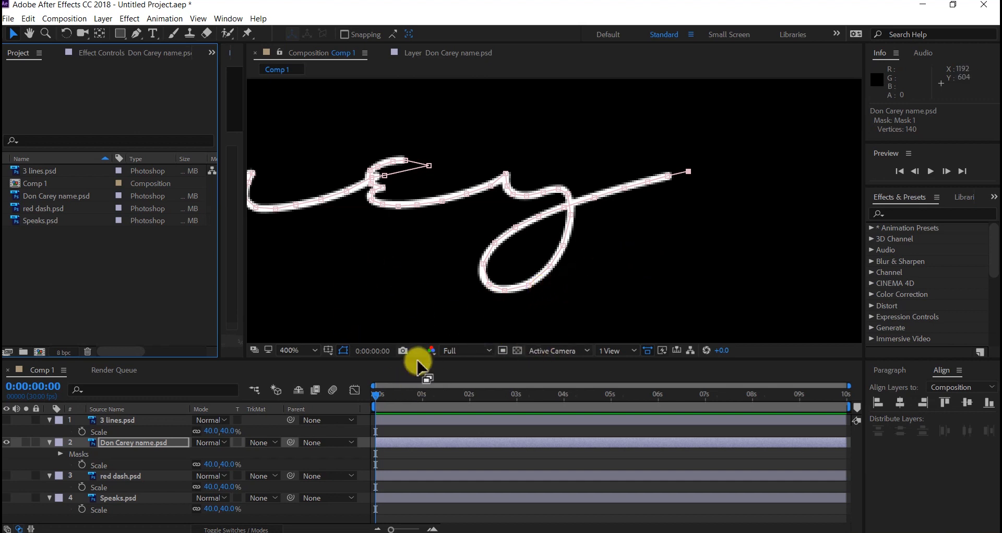
left_click(292, 351)
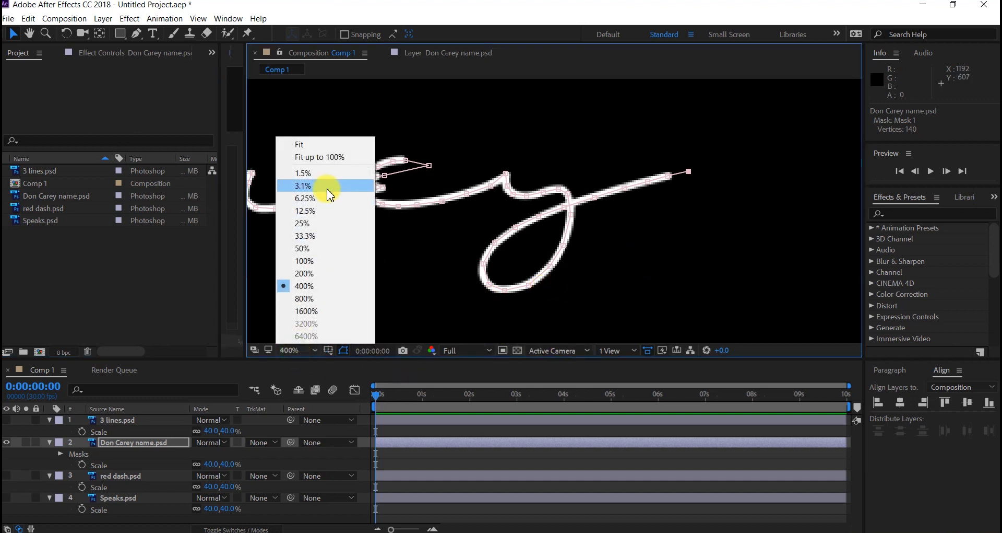
left_click(316, 144)
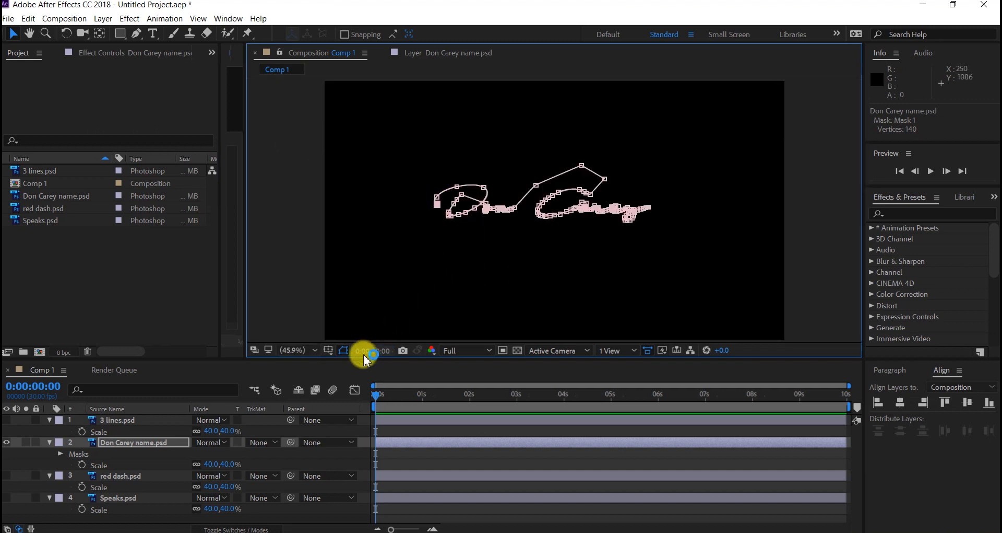
left_click(343, 351)
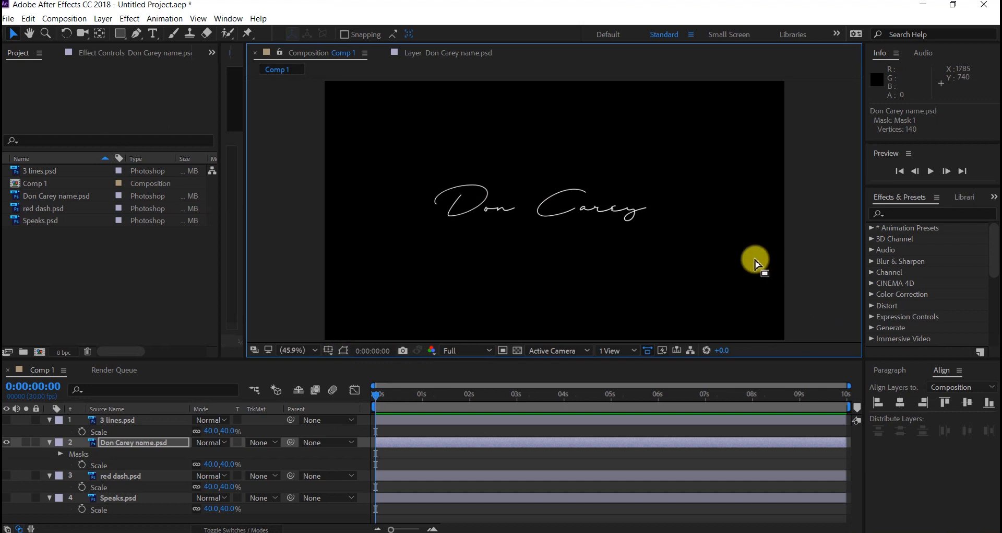
Find the Generate Stroke effect and apply it to the signature name layer
left_click(900, 203)
left_click(903, 214)
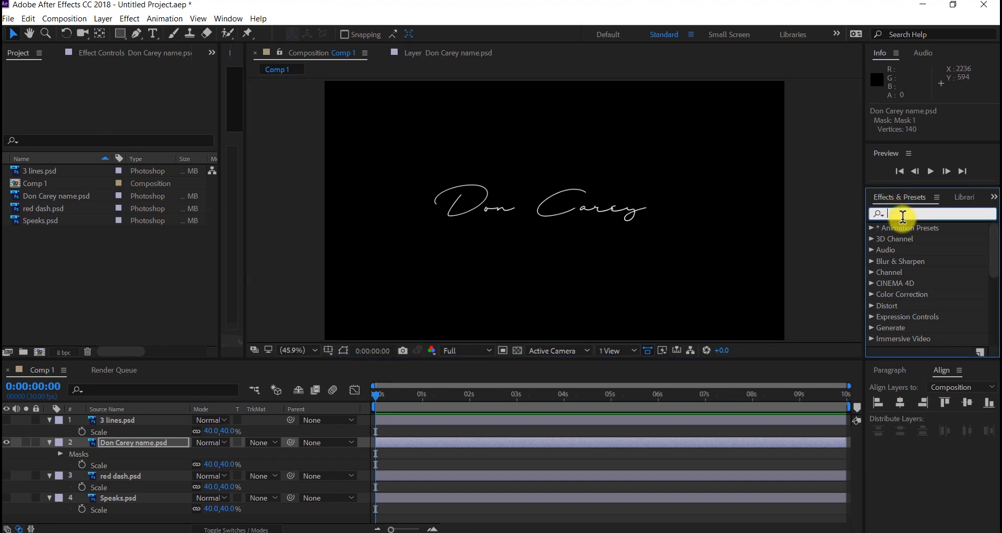
type("stroke")
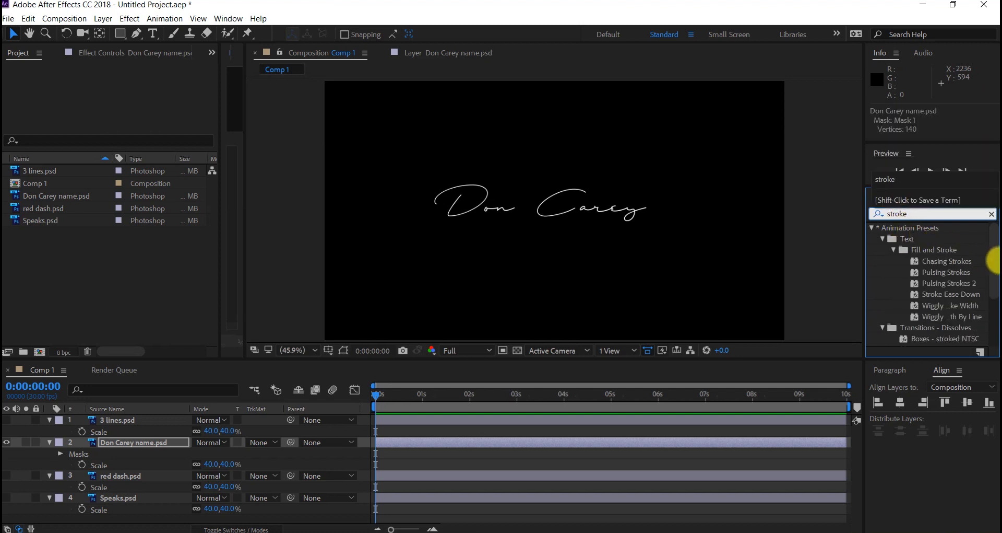
scroll(928, 288, "down", 2)
left_click_drag(919, 314, 913, 319)
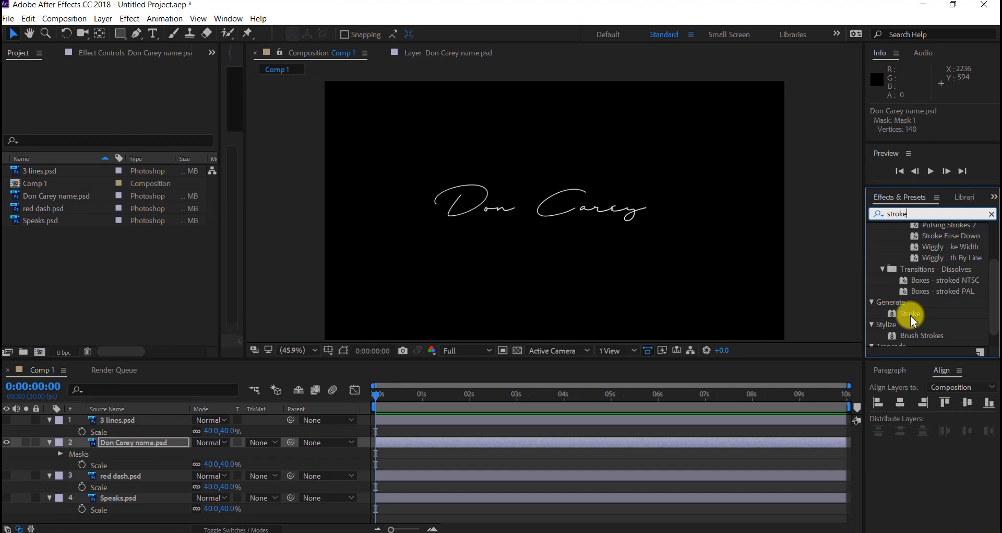
mouse_move(913, 318)
left_mouse_down()
mouse_move(249, 413)
mouse_move(162, 442)
left_mouse_up()
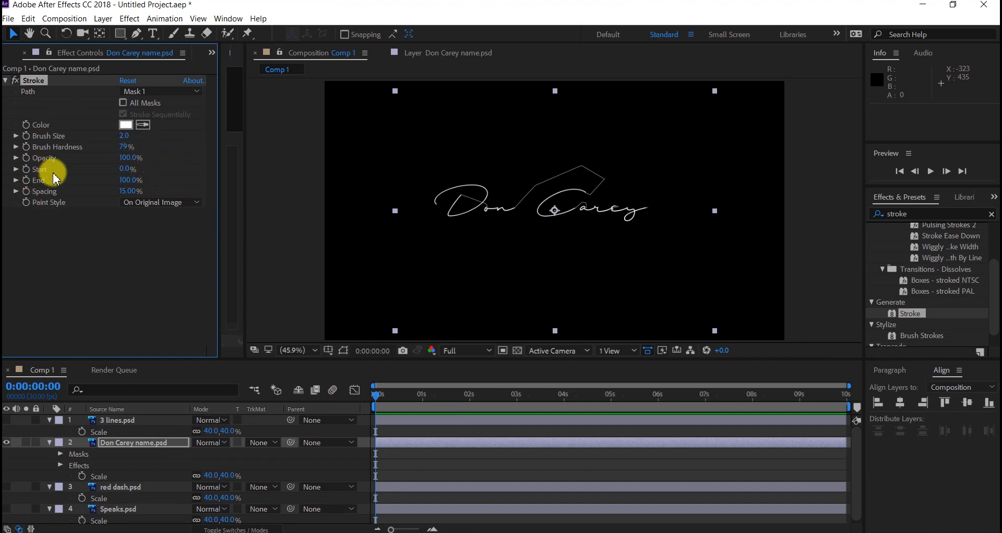
At 0:00:00:28, add a keyframe for the Stroke effect's End property and set it to 0%
left_click(420, 395)
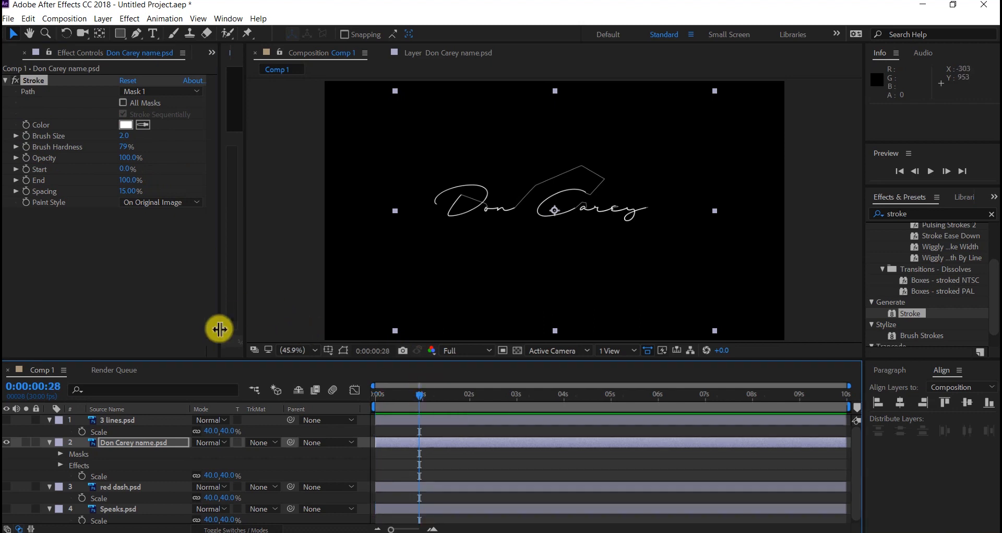
left_click(28, 181)
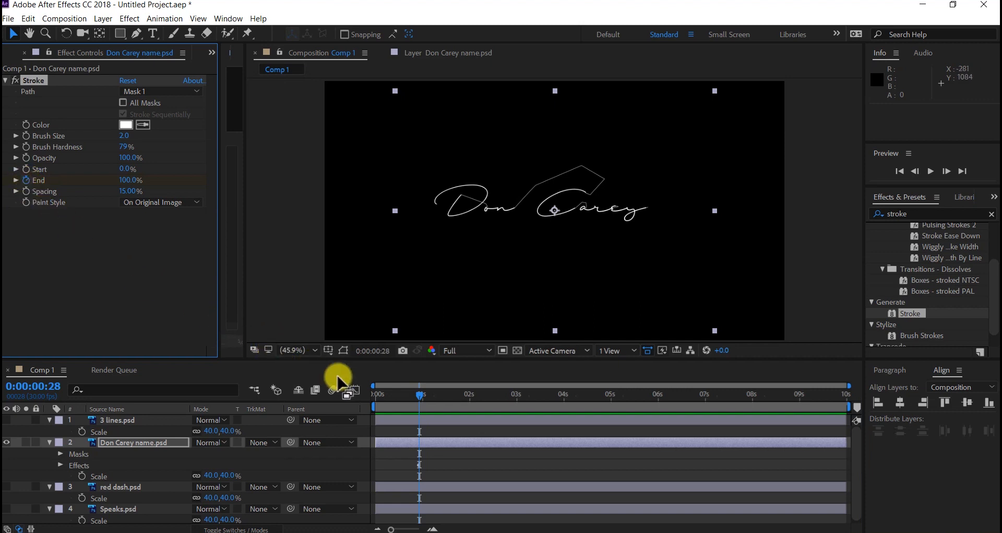
key("u")
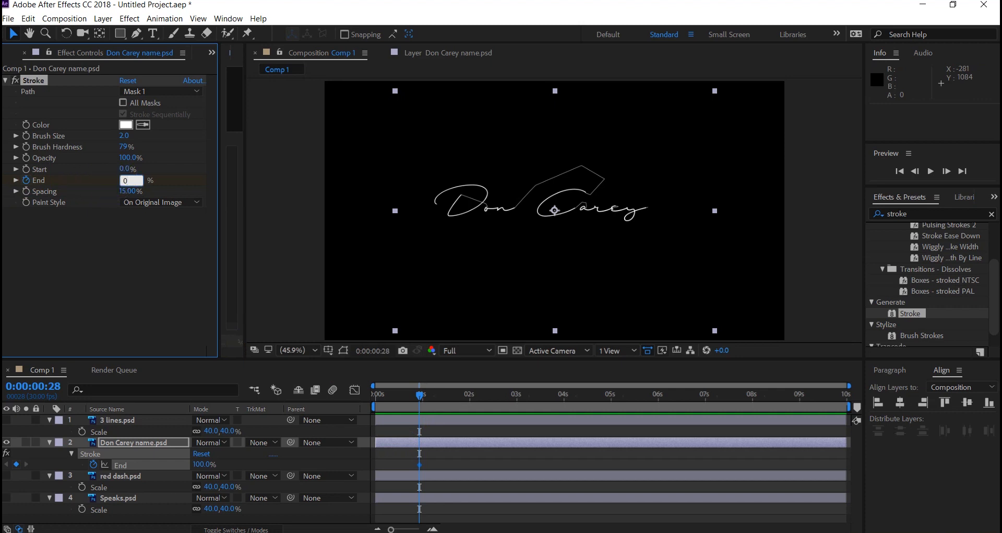
key("Return")
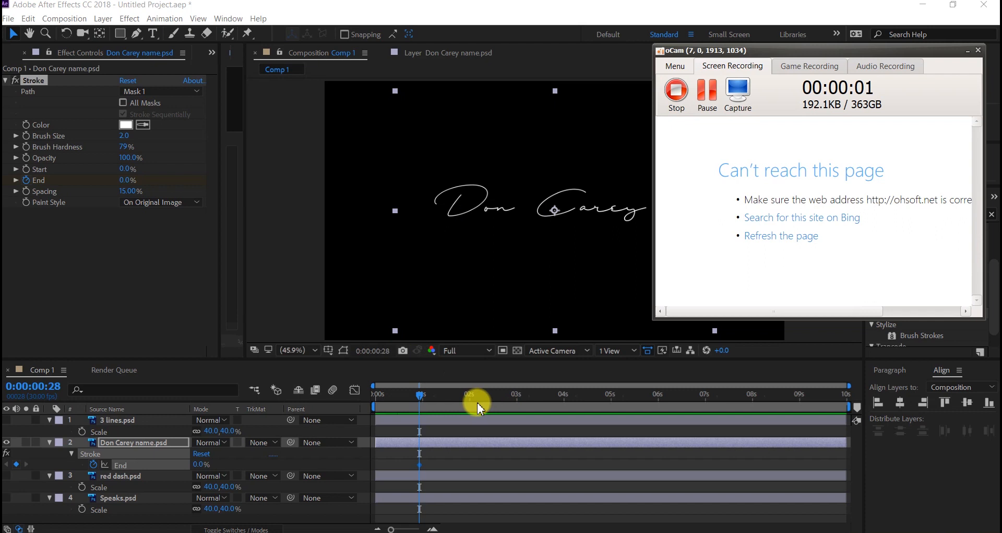
At 0:00:03:00, set the Stroke effect's End to 100% and preview the animation
left_click(517, 394)
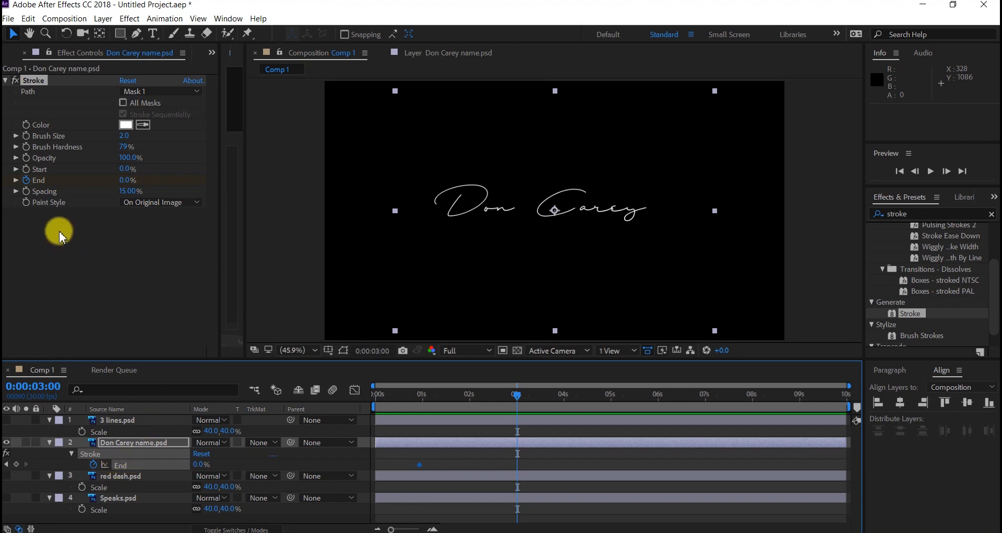
left_click(125, 180)
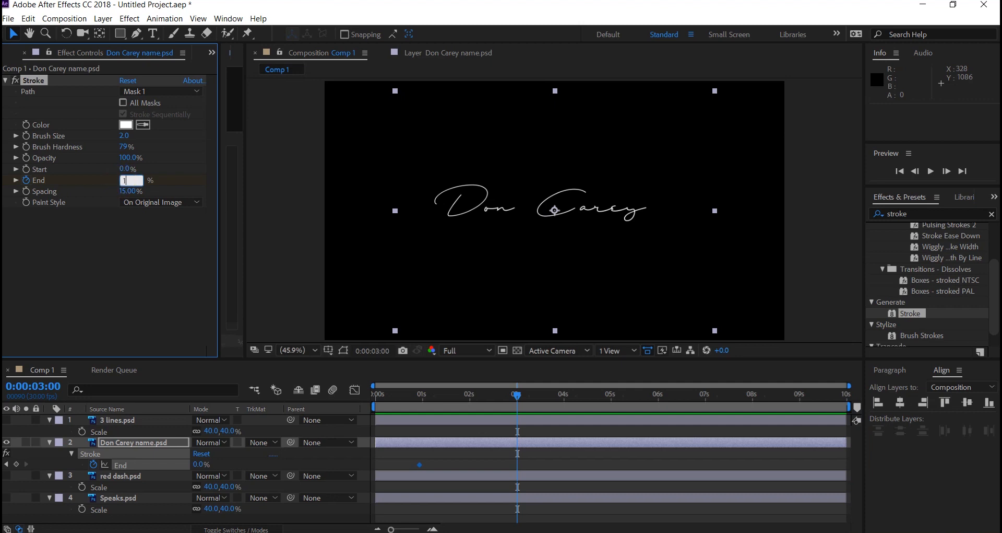
left_click(410, 436)
key("space")
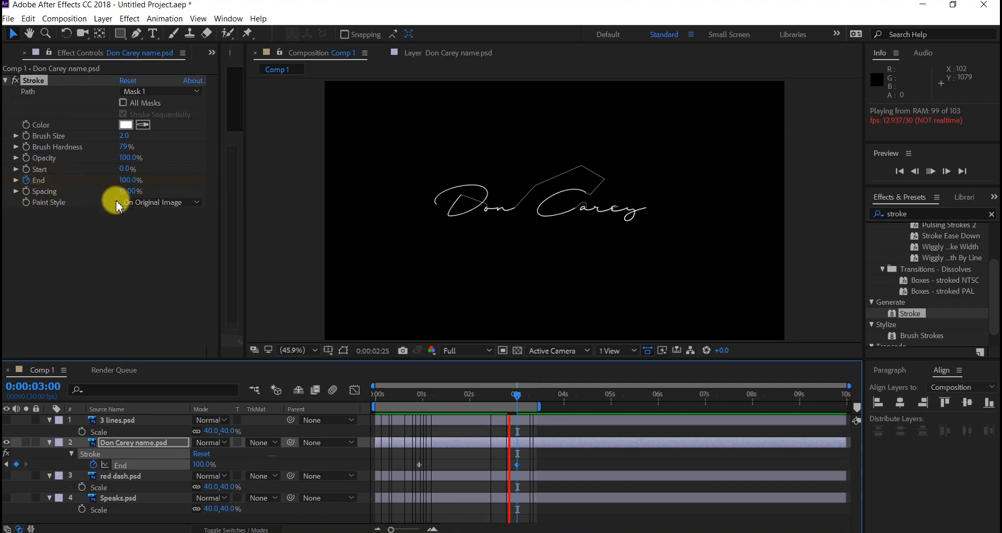
Change the Stroke effect's Paint Style to Reveal Original Image and preview the reveal
left_click(150, 207)
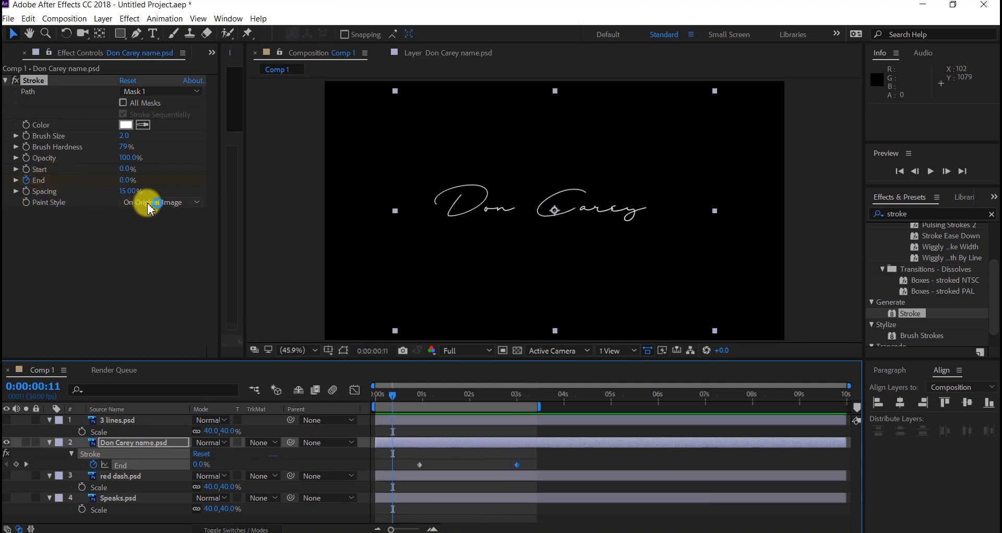
left_click(150, 208)
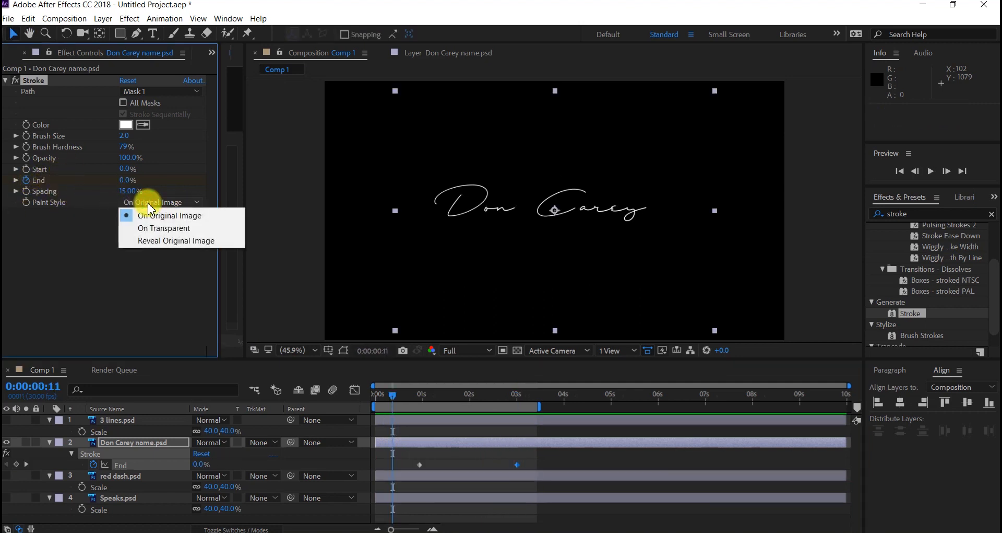
left_click(152, 241)
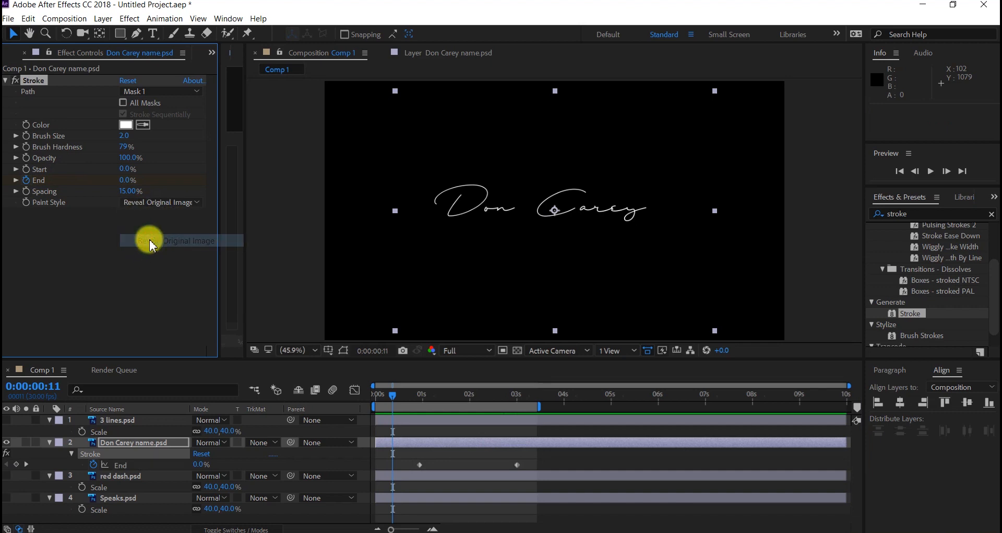
key("space")
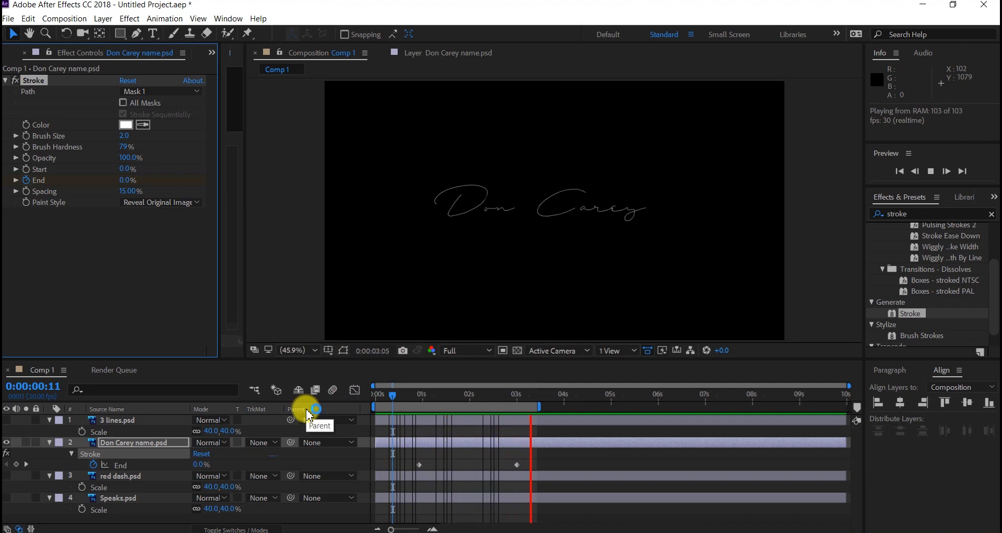
key("space")
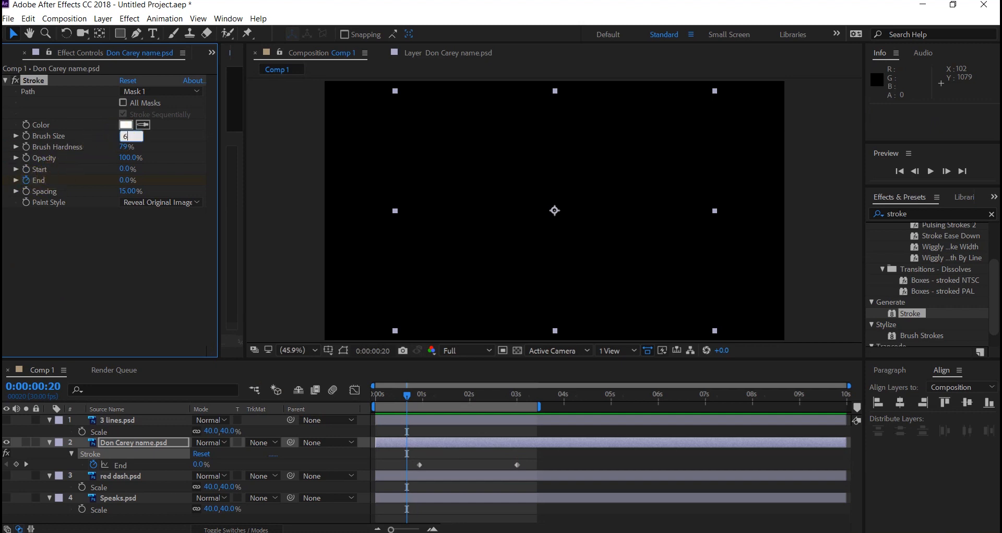
Set the Stroke effect's Brush Size to 6 and preview the signature reveal again
left_click_drag(123, 137, 124, 138)
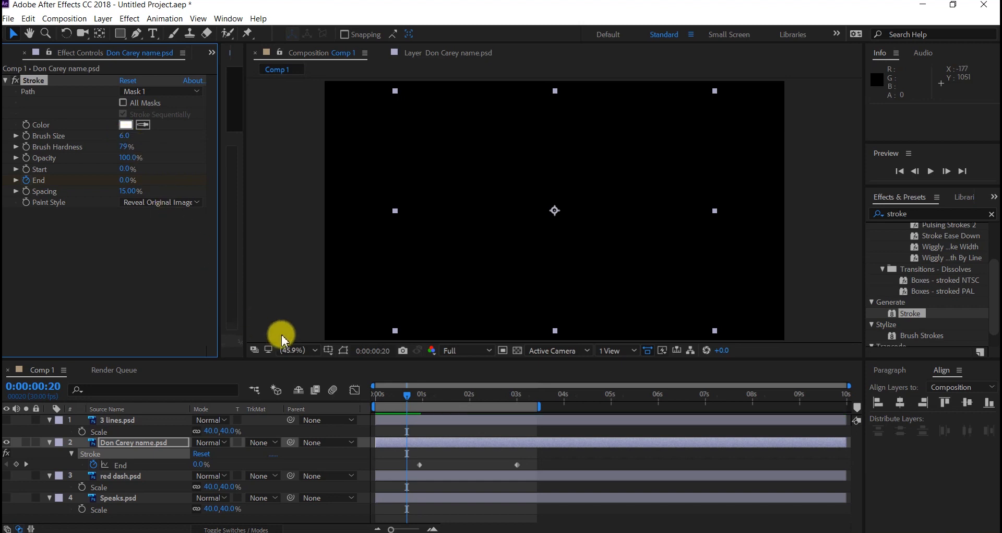
key("space")
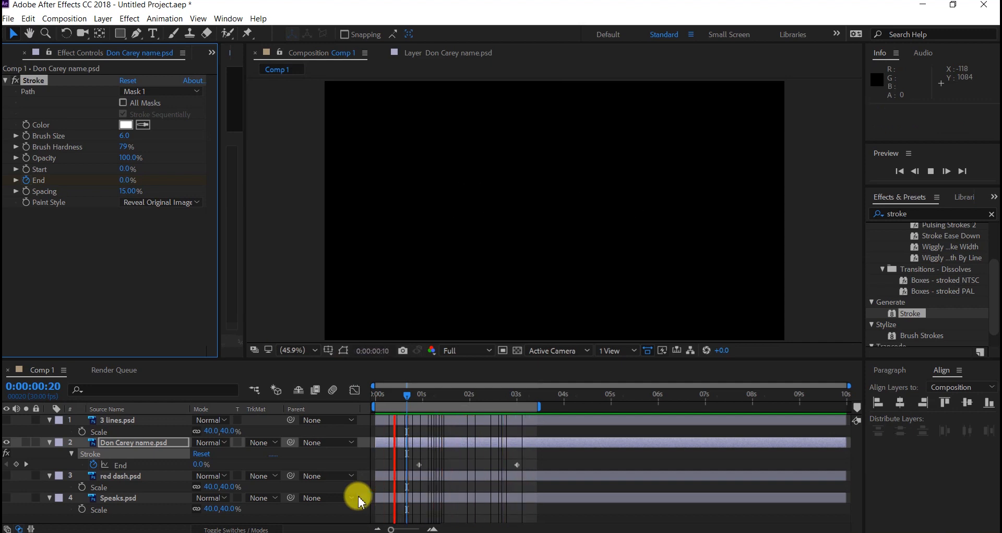
key("space")
Apply Easy Ease to both End keyframes of the signature layer and preview the motion
left_click(538, 462)
left_click_drag(538, 462, 413, 463)
right_click(414, 465)
mouse_move(441, 462)
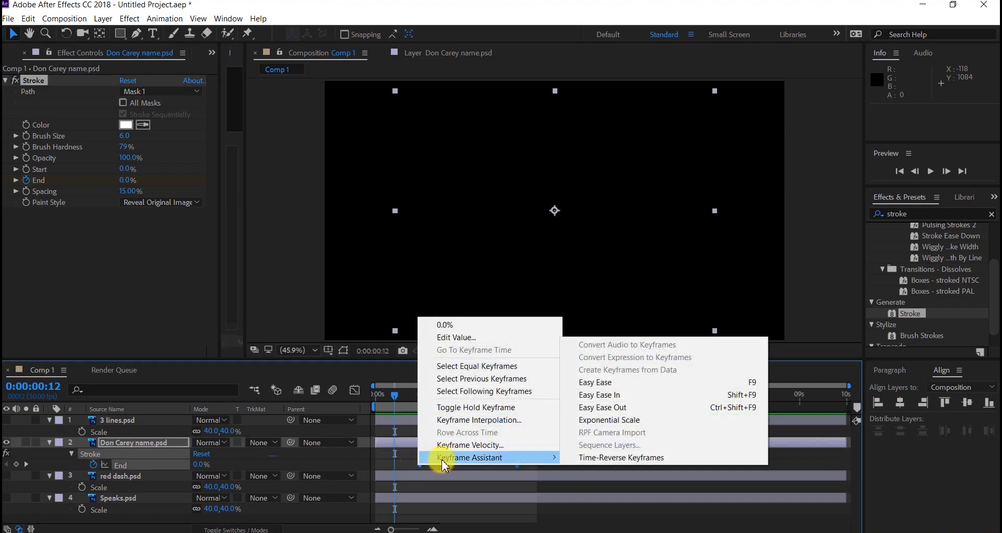
left_click(597, 382)
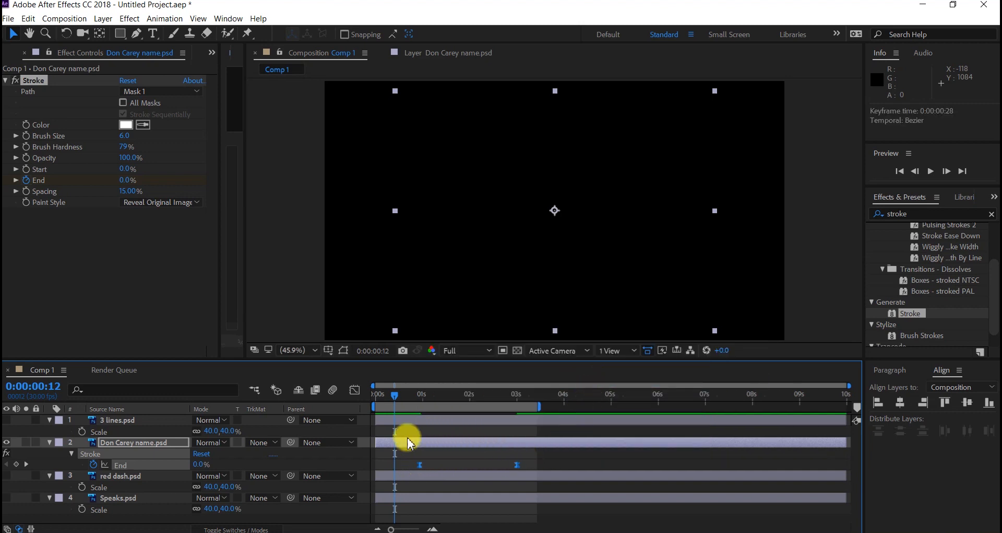
key("space")
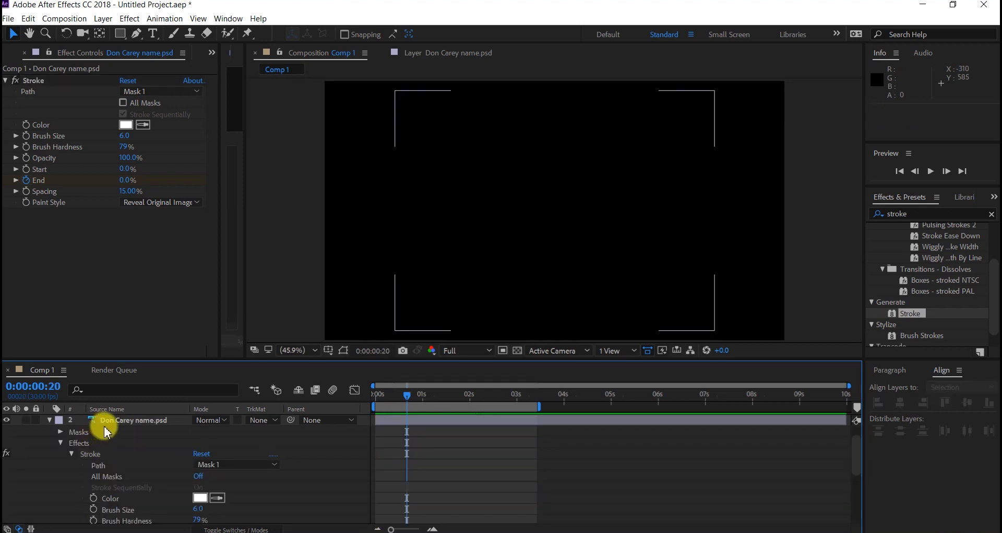
Collapse the expanded properties of all four layers in the timeline and deselect the layers
left_click(115, 425)
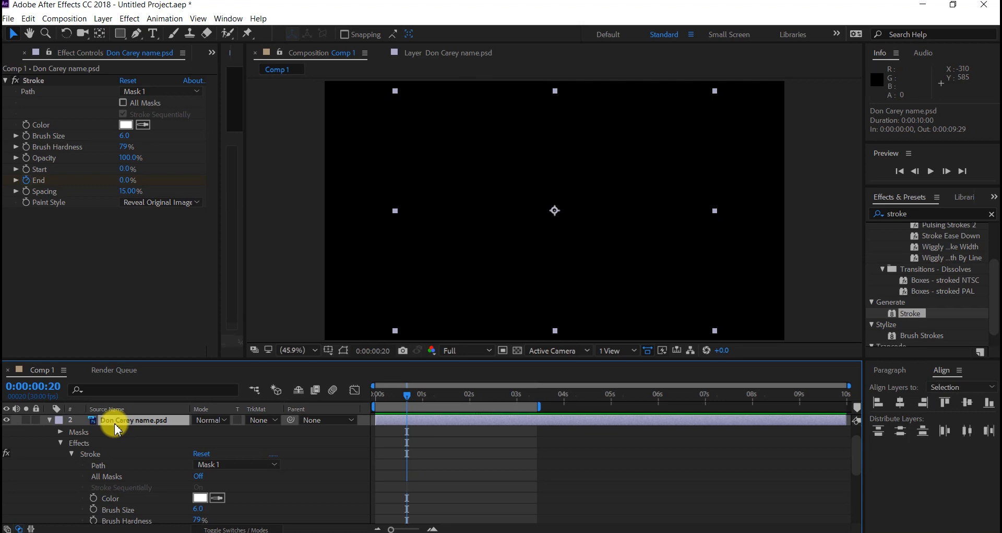
left_click(112, 421)
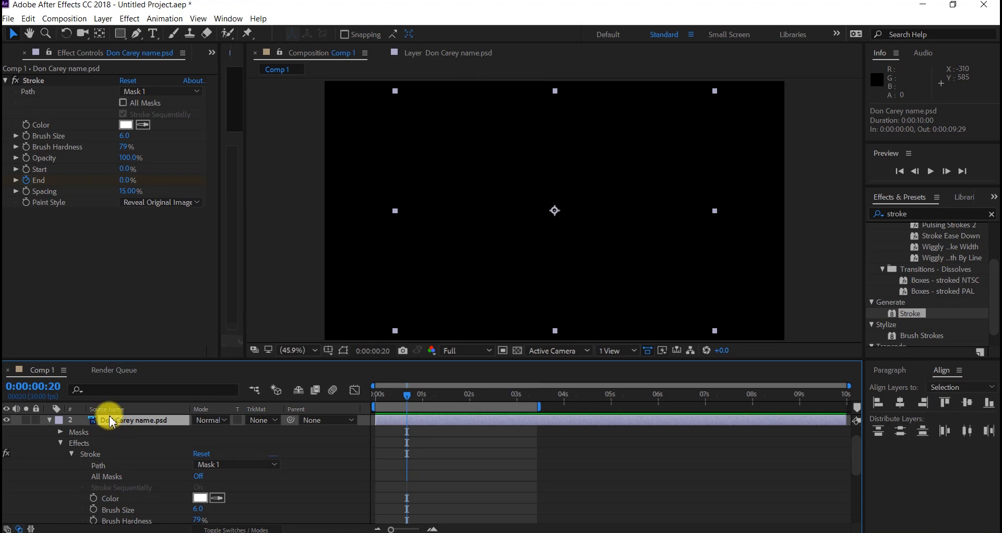
key("u")
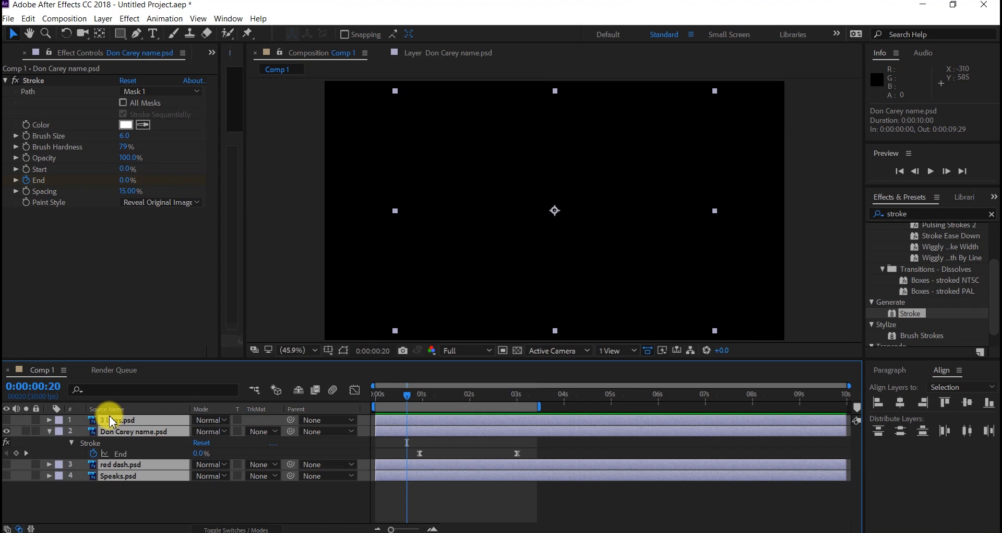
key("u")
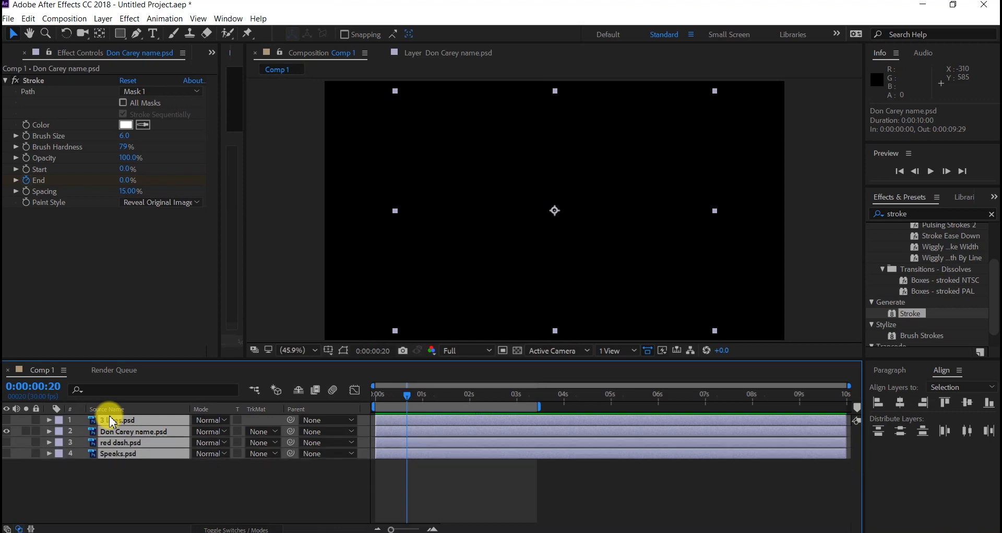
left_click(106, 472)
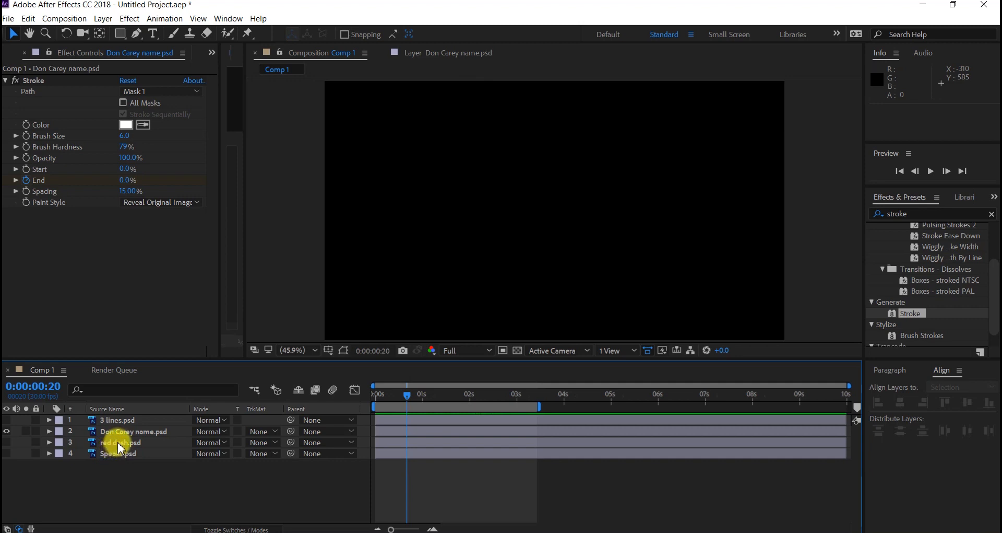
Make the Speaks.psd layer visible and move it above red dash.psd in the layer stack
left_click(112, 454)
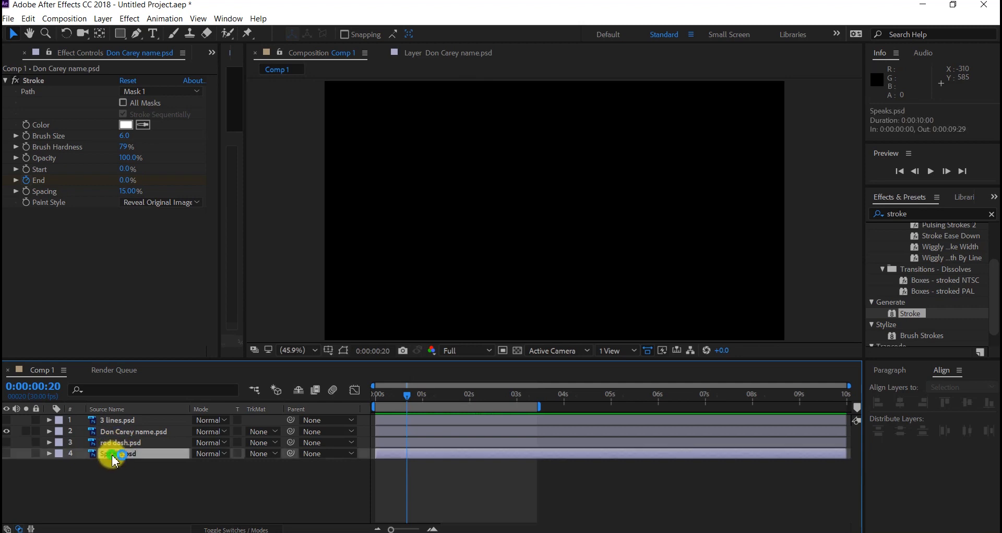
left_click(6, 453)
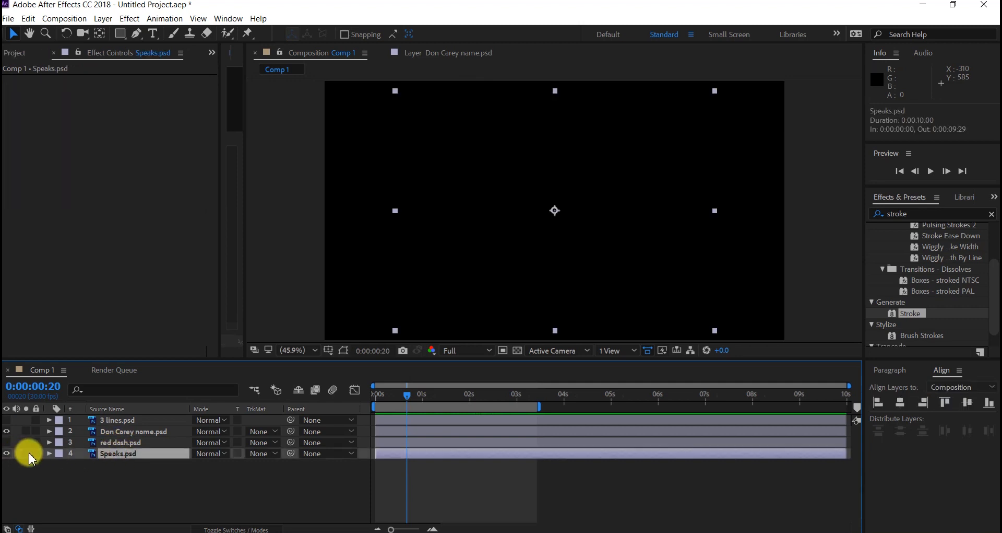
left_click_drag(107, 460, 103, 443)
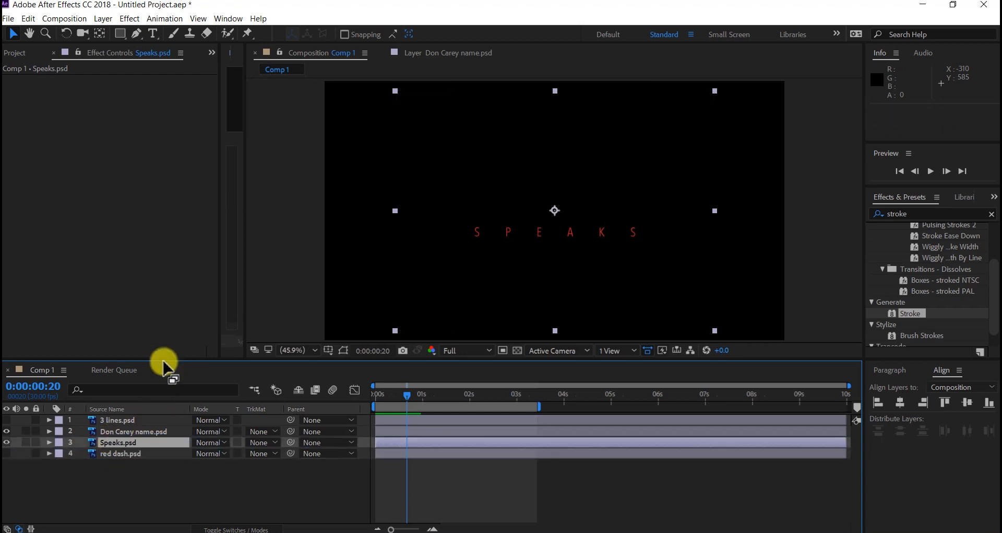
With no layer selected at 0:00:03:01, set the Rectangle tool to a solid white fill and no stroke
left_click(519, 396)
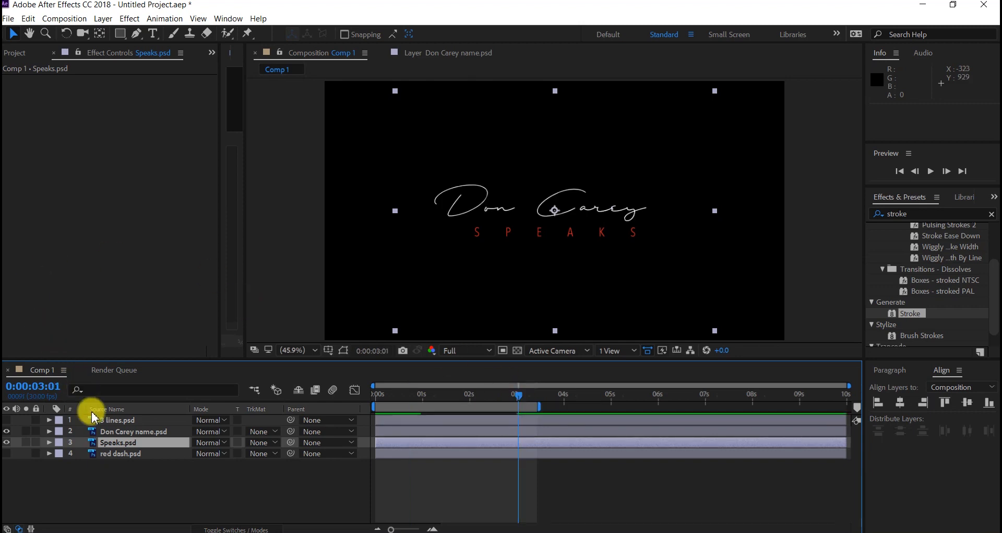
left_click(102, 490)
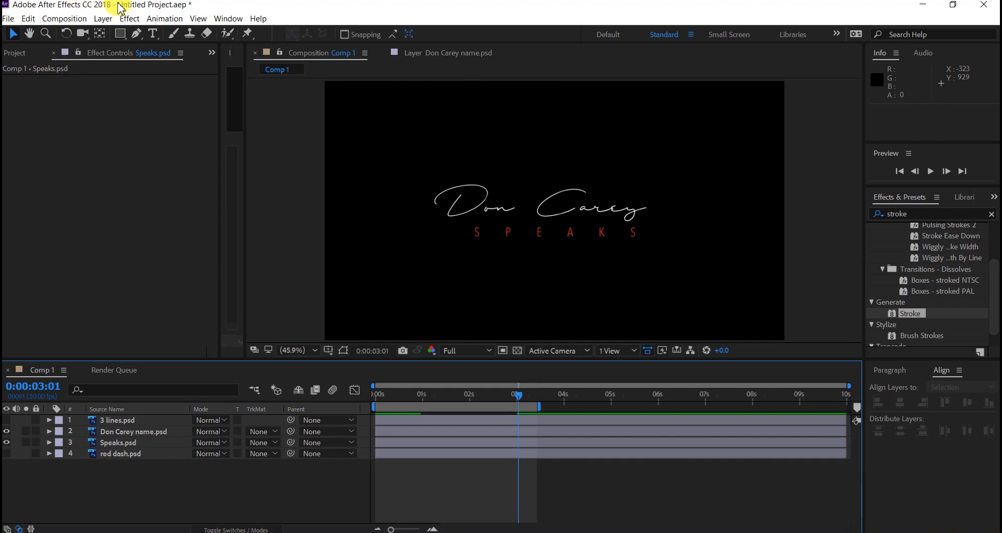
left_click(124, 37)
mouse_move(124, 38)
left_mouse_down()
mouse_move(116, 27)
mouse_move(148, 31)
left_mouse_up()
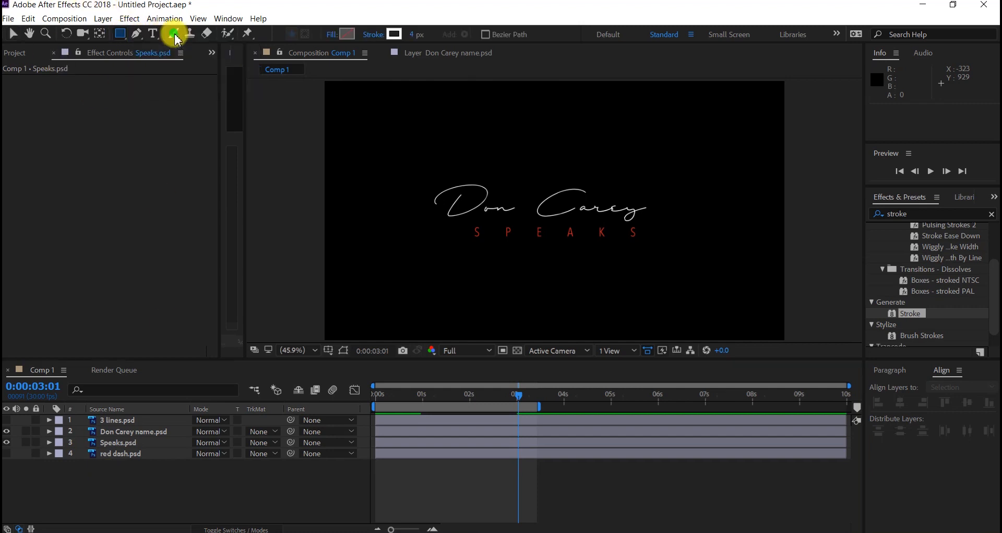
left_click(334, 38)
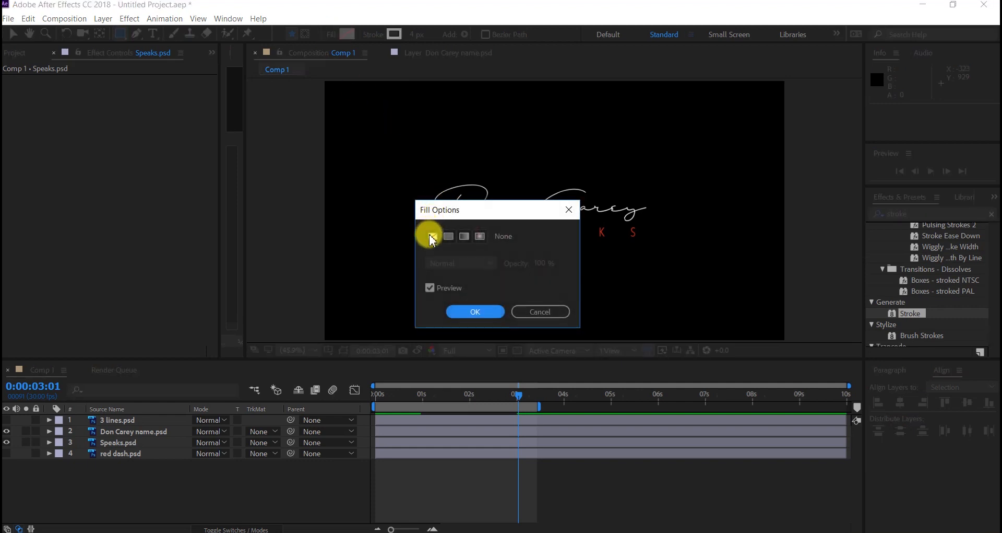
left_click(448, 238)
left_click(474, 311)
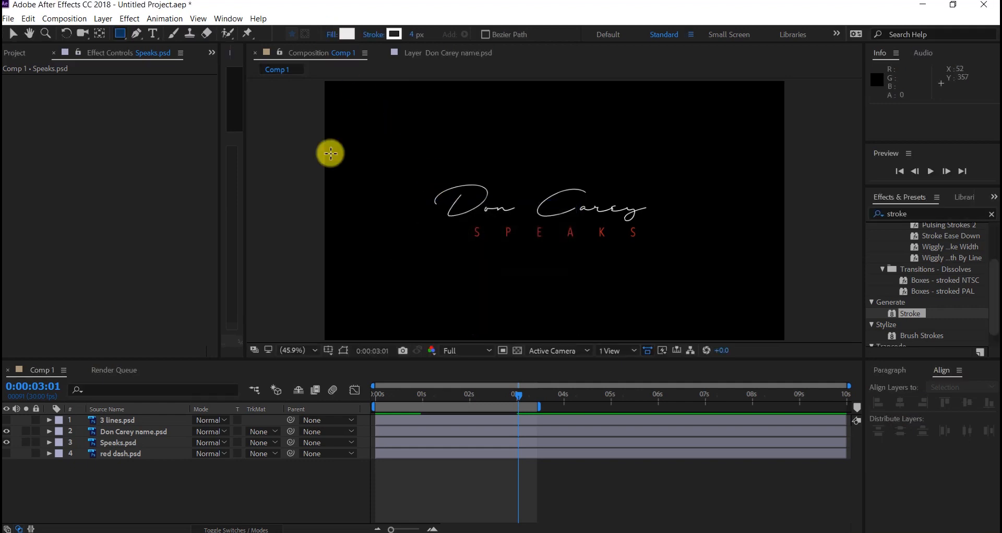
left_click(378, 37)
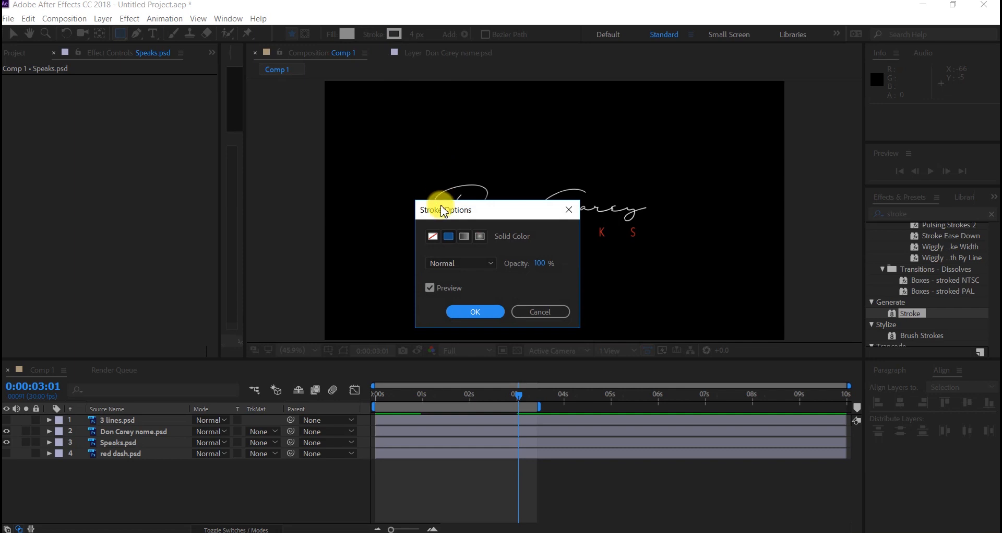
left_click(433, 236)
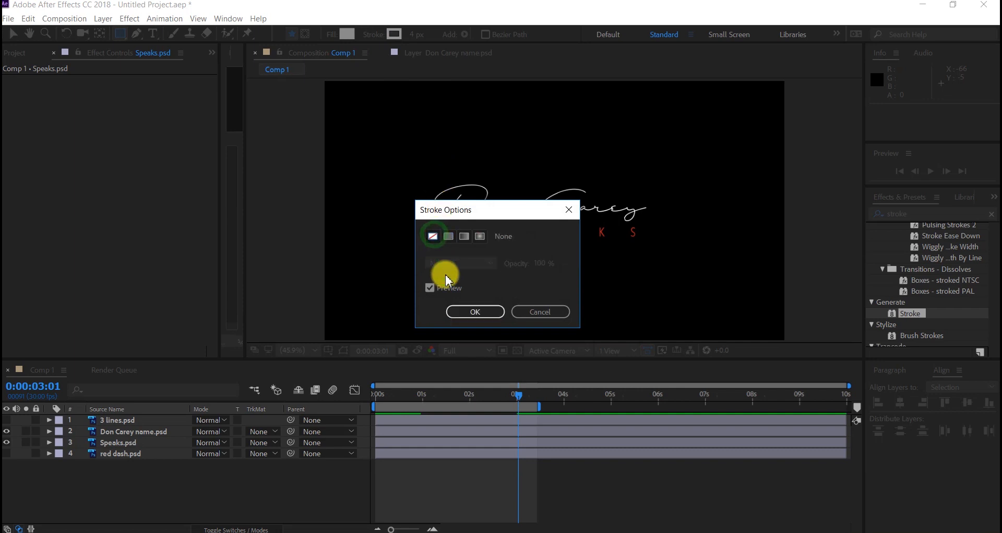
left_click(475, 312)
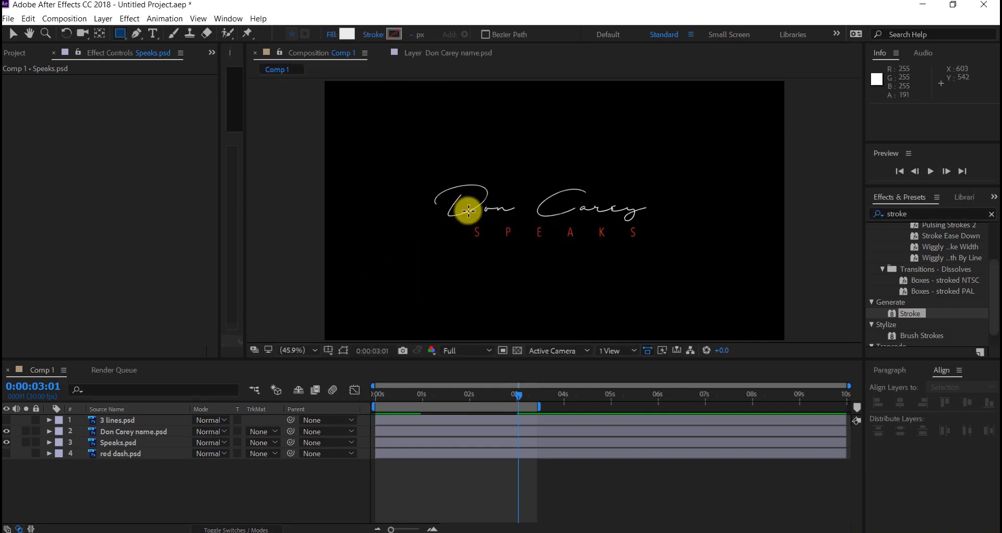
Draw a rectangle about 738 by 107 px covering the SPEAKS text and place its layer directly above Speaks.psd
left_click_drag(466, 220, 643, 245)
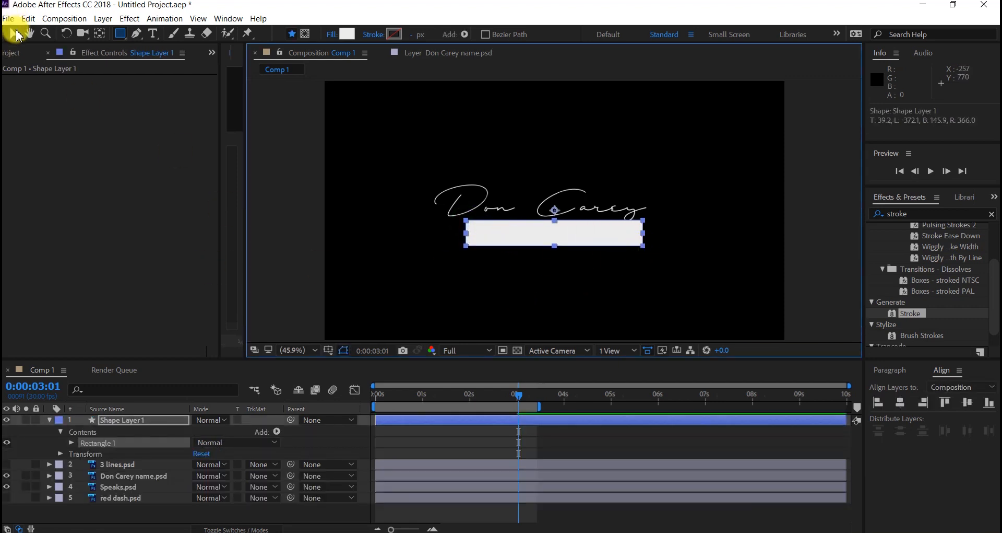
left_click(14, 34)
left_click(141, 421)
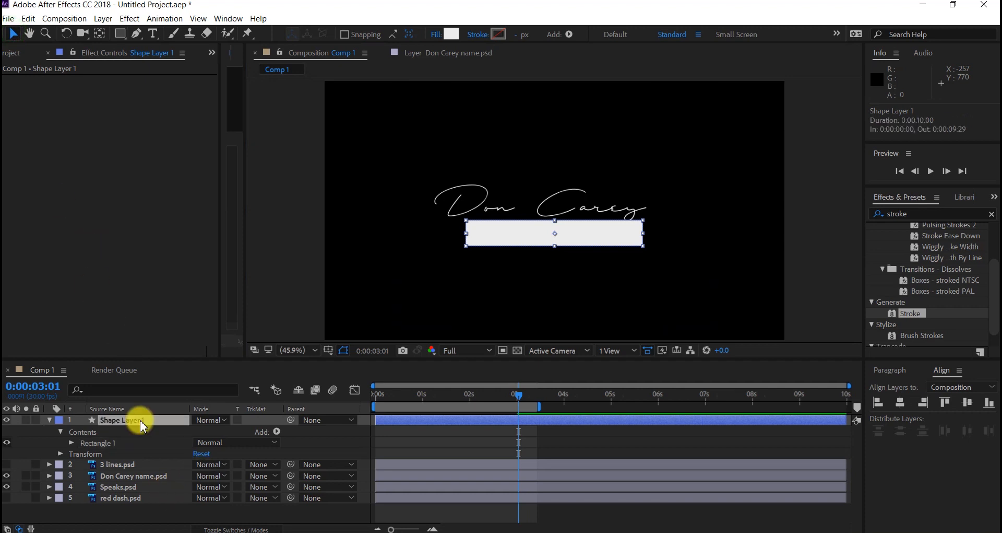
left_click_drag(141, 421, 140, 486)
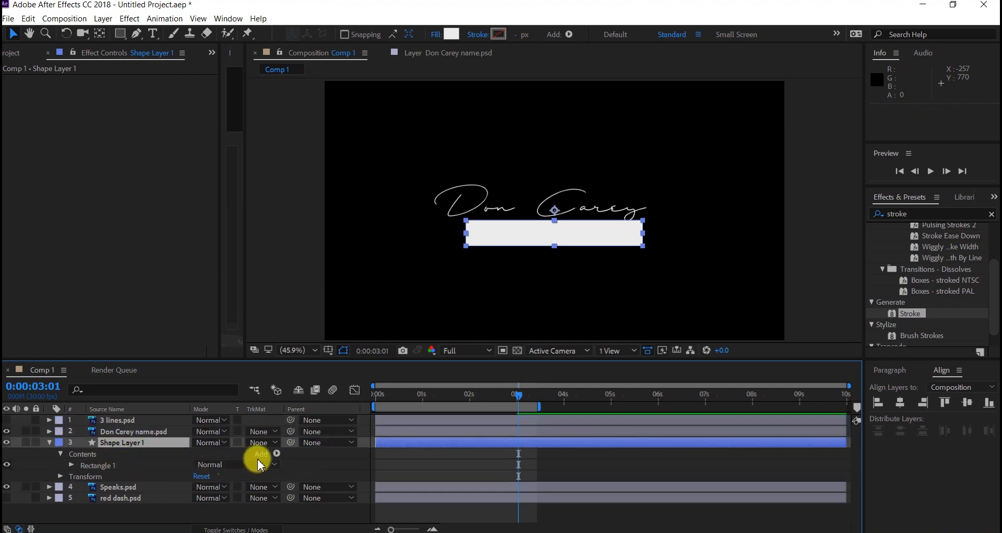
Set the track matte of Speaks.psd to Alpha Matte "Shape Layer 1"
left_click(250, 485)
left_click(277, 487)
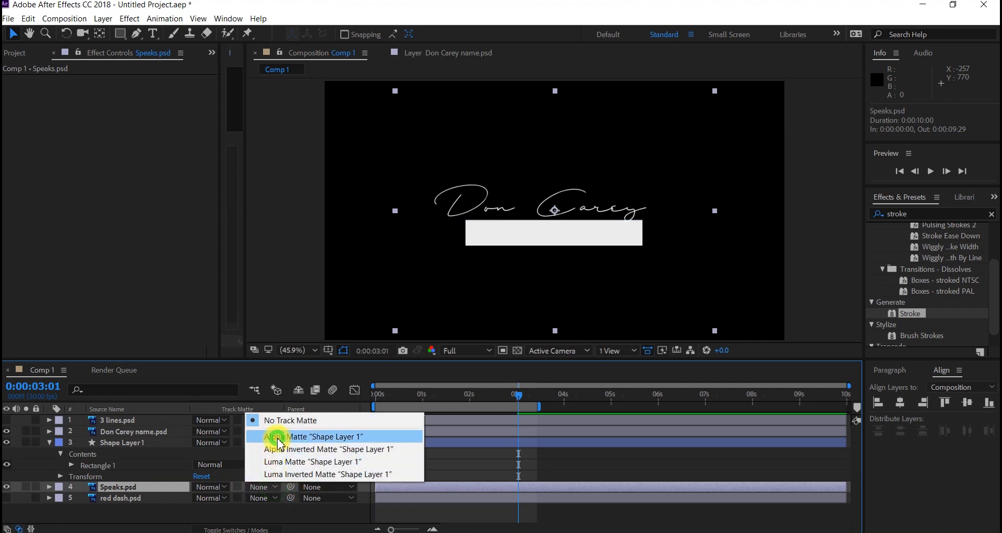
left_click(281, 443)
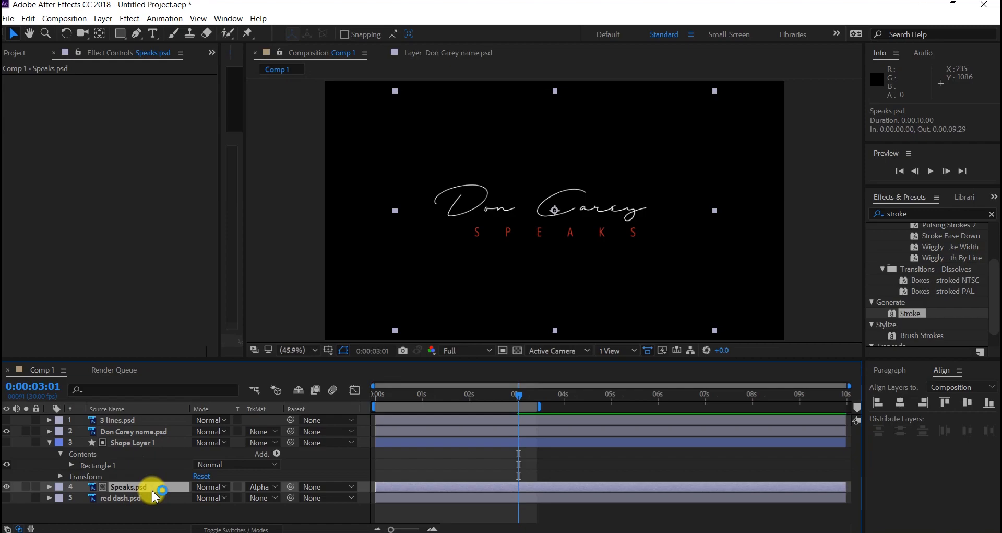
Extend the work area end to 0:00:04:06 and add a Position keyframe to Speaks.psd at 0:00:04:00
key("p")
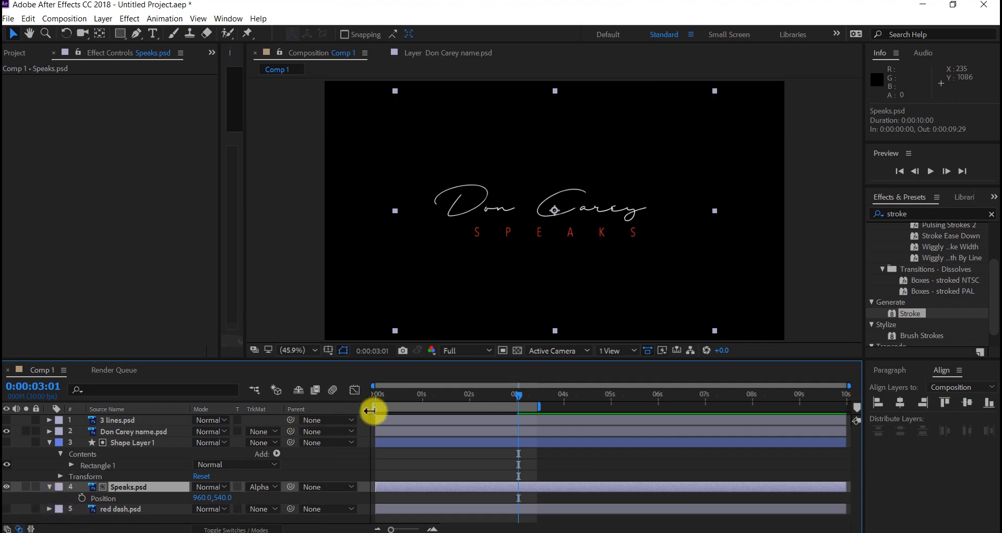
left_click(538, 397)
left_click_drag(543, 404, 577, 406)
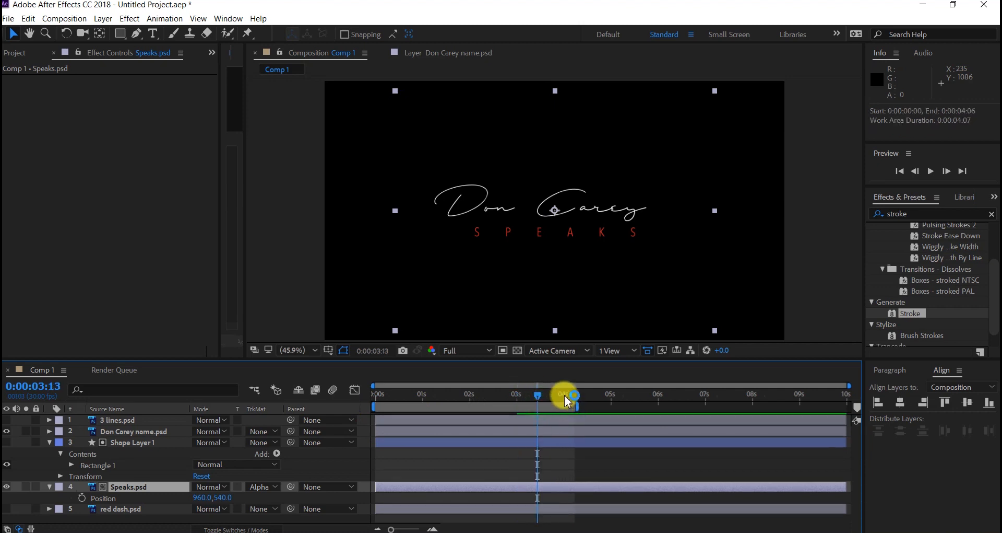
left_click(81, 498)
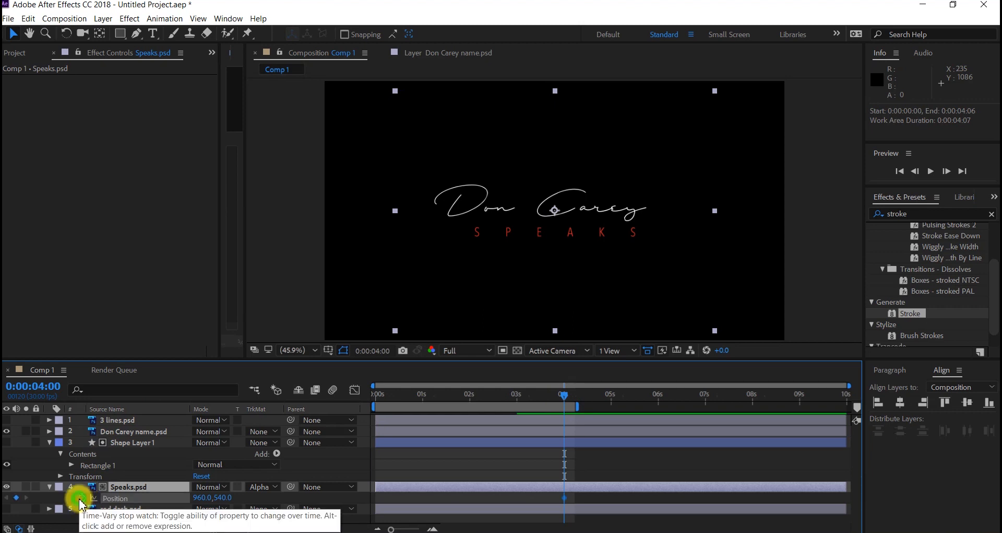
At 0:00:02:20, raise Speaks.psd out of its matte by setting its Position to 960, 404
left_click(502, 395)
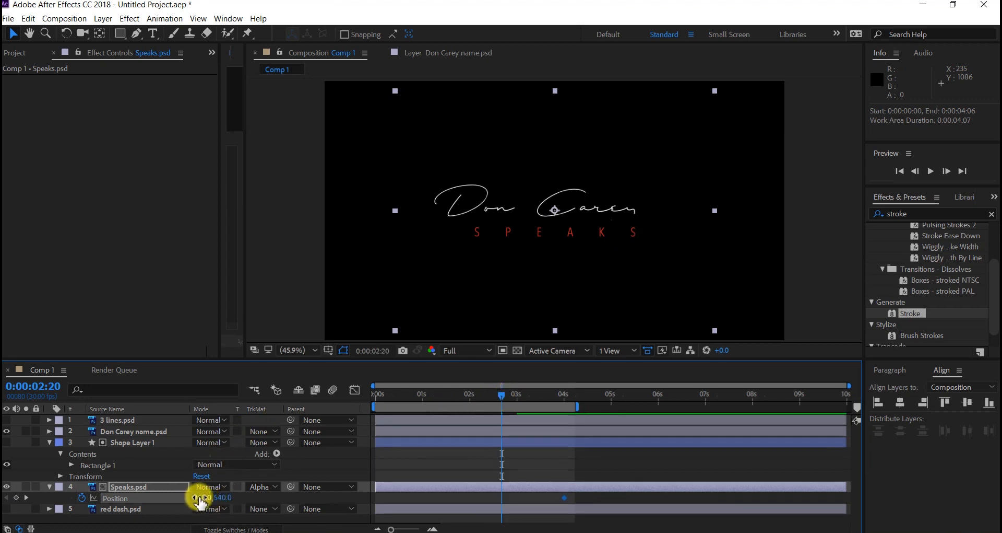
left_click_drag(205, 500, 160, 506)
key("ctrl+z")
left_click_drag(223, 502, 189, 505)
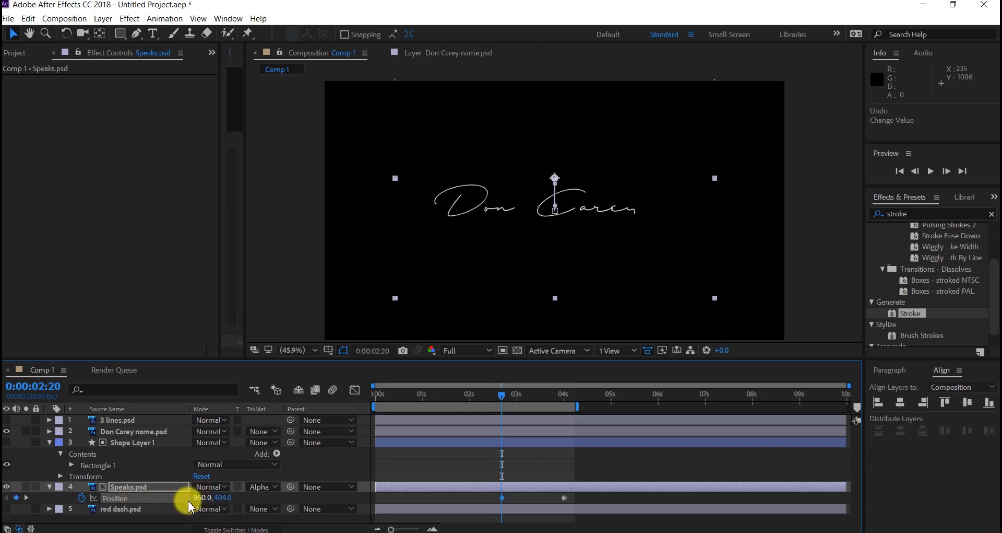
Apply Easy Ease to both Position keyframes of Speaks.psd and preview the text reveal from the beginning
left_click(581, 497)
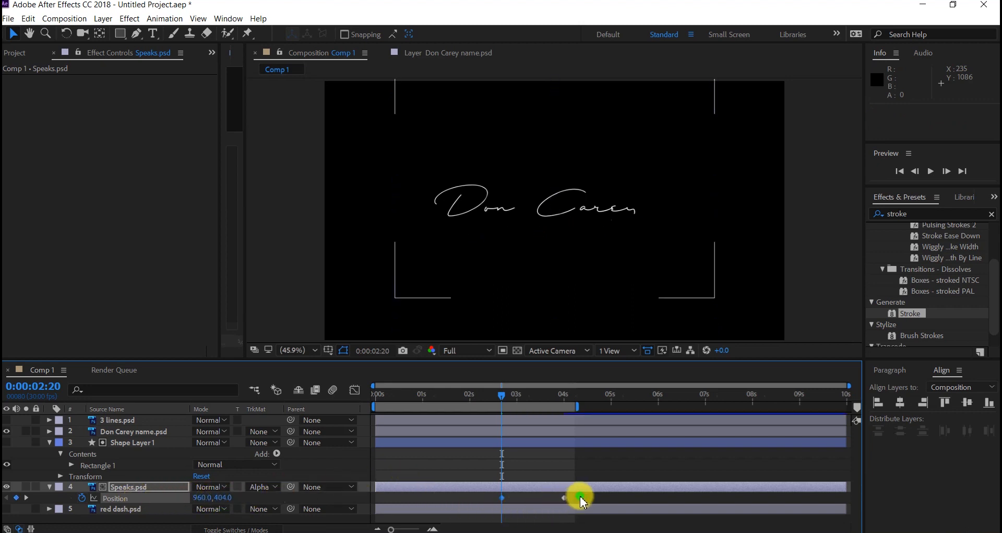
right_click(565, 498)
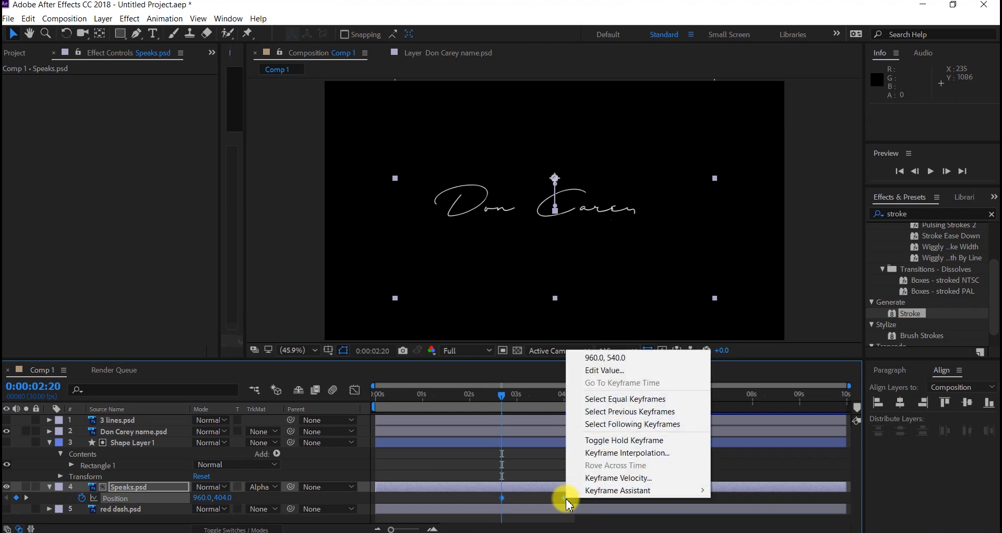
mouse_move(606, 489)
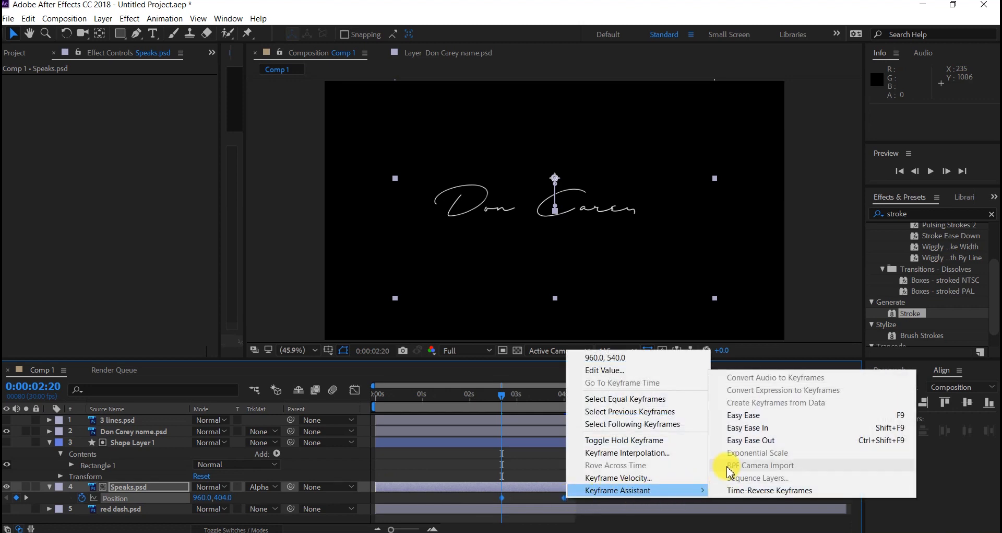
left_click(734, 416)
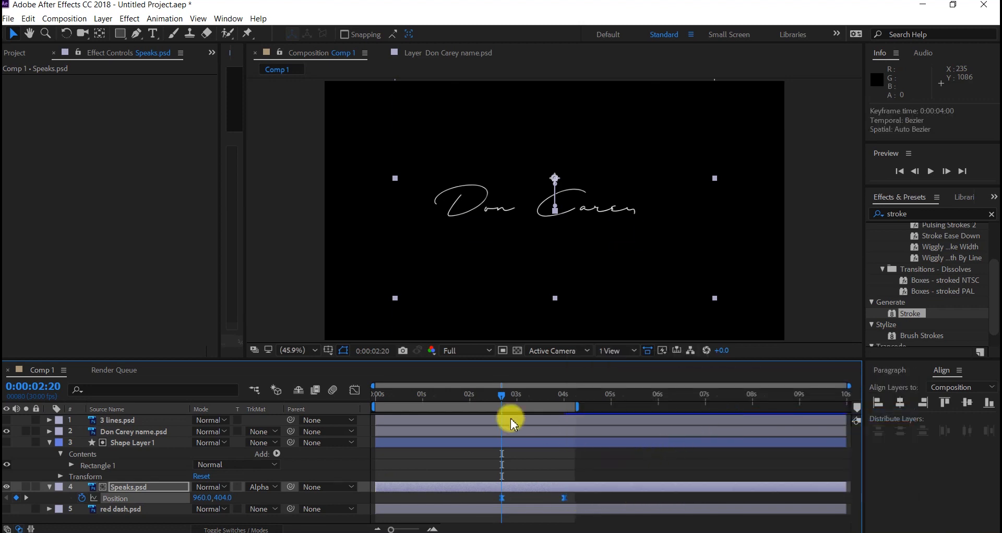
left_click_drag(438, 400, 367, 399)
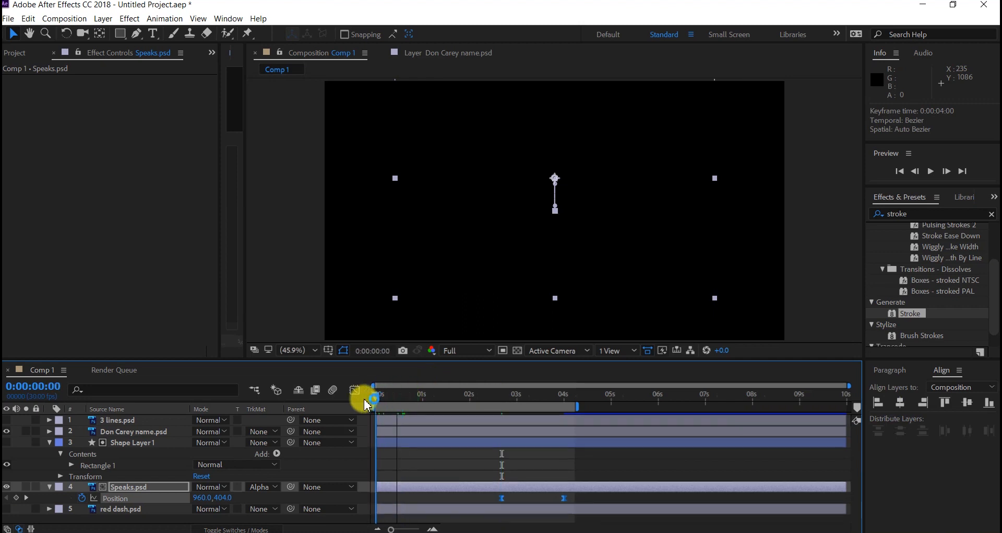
key("space")
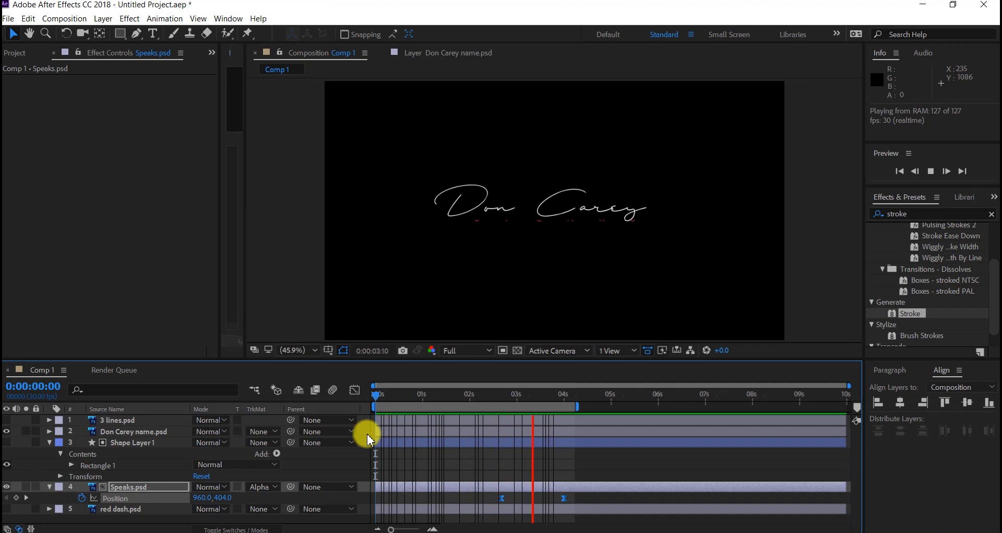
key("space")
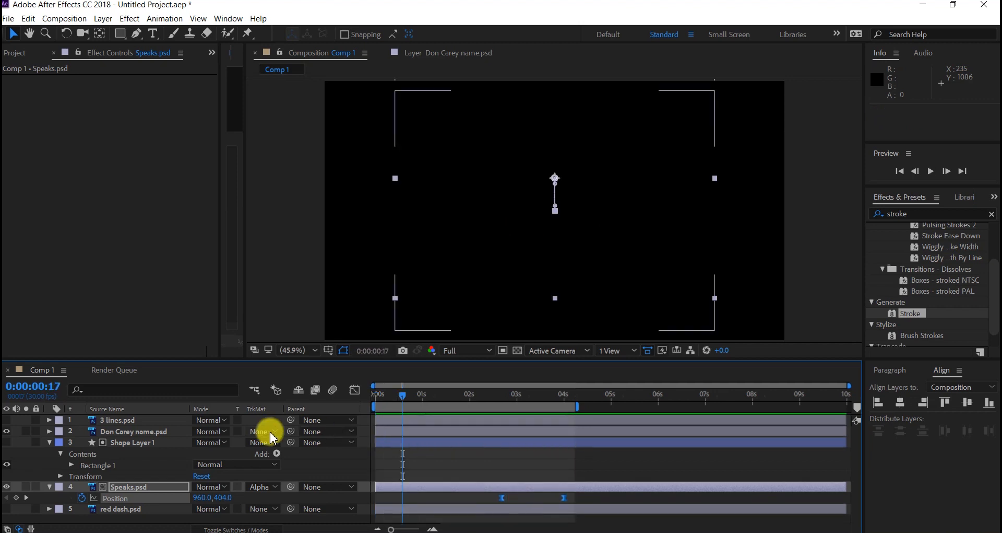
Collapse the properties of Shape Layer 1 and Speaks.psd, and make the red dash.psd layer visible
left_click(49, 442)
left_click(49, 454)
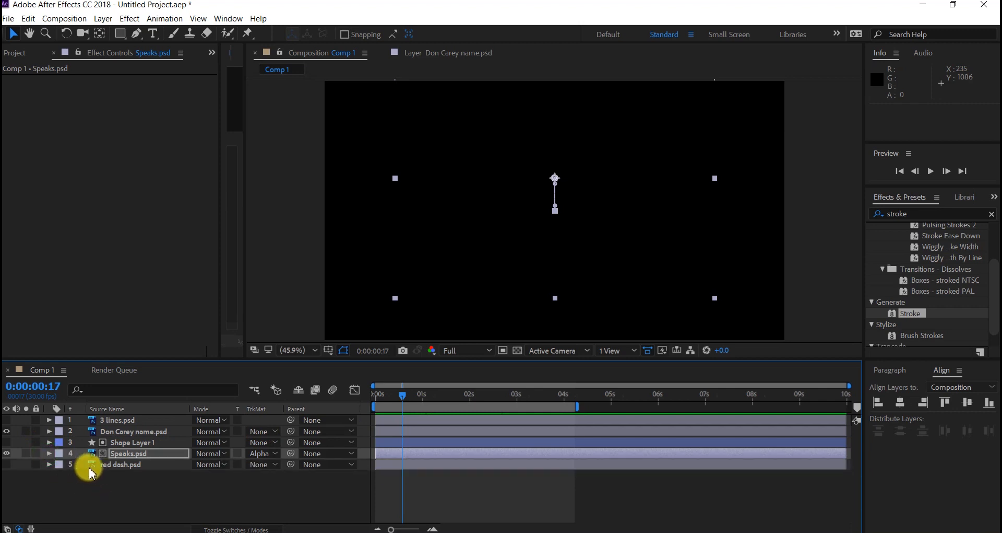
left_click(118, 464)
left_click(6, 465)
Extend the work area end to 0:00:05:02 and add a 100% Opacity keyframe to red dash.psd at 0:00:04:20
left_click(564, 394)
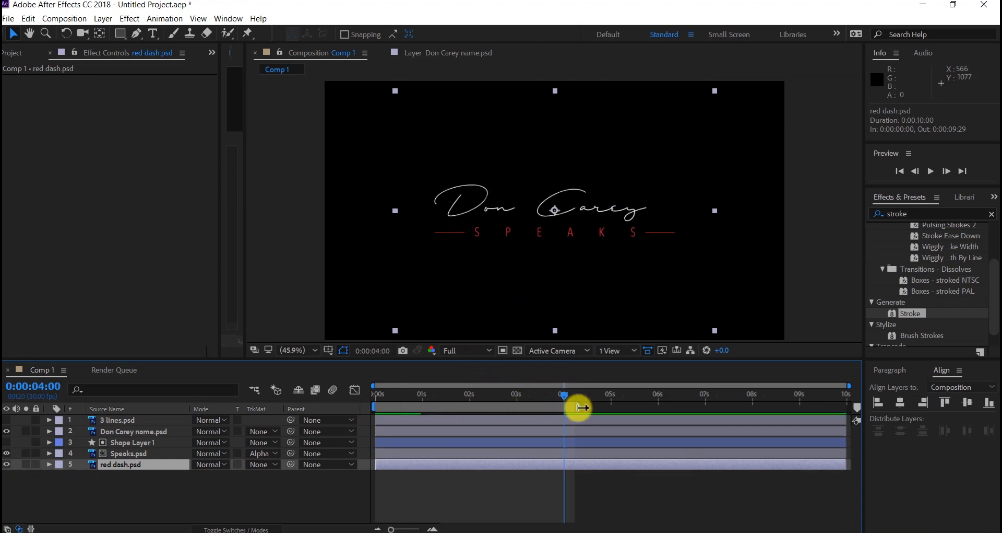
left_click_drag(579, 407, 595, 393)
left_click(226, 461)
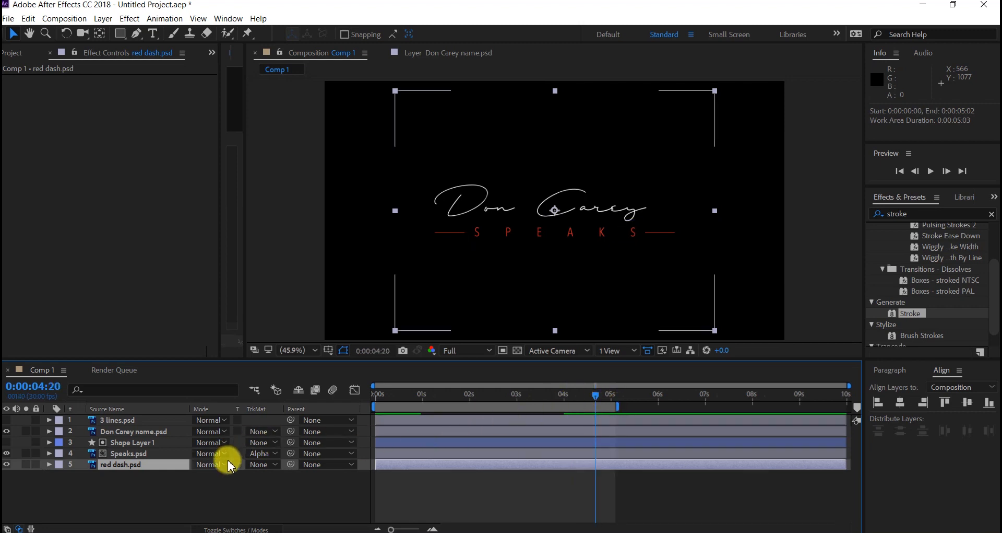
key("t")
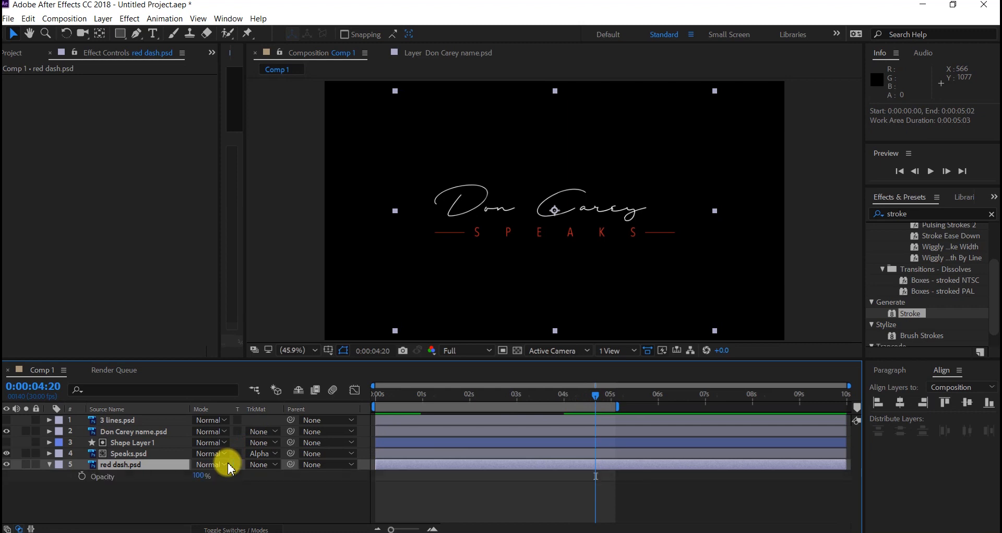
left_click(82, 476)
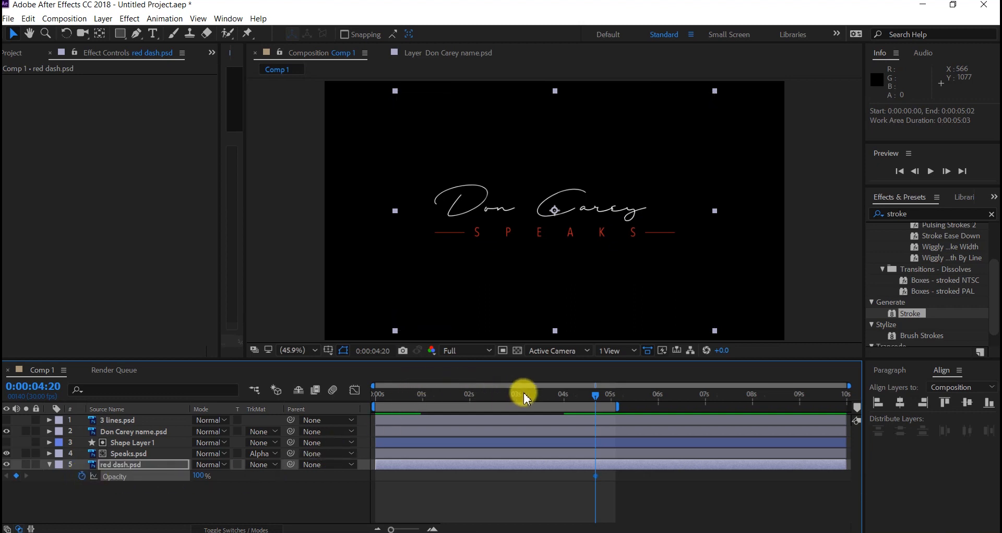
Set the Opacity of red dash.psd to 0% at 0:00:03:27 and preview the fade-in
left_click(559, 396)
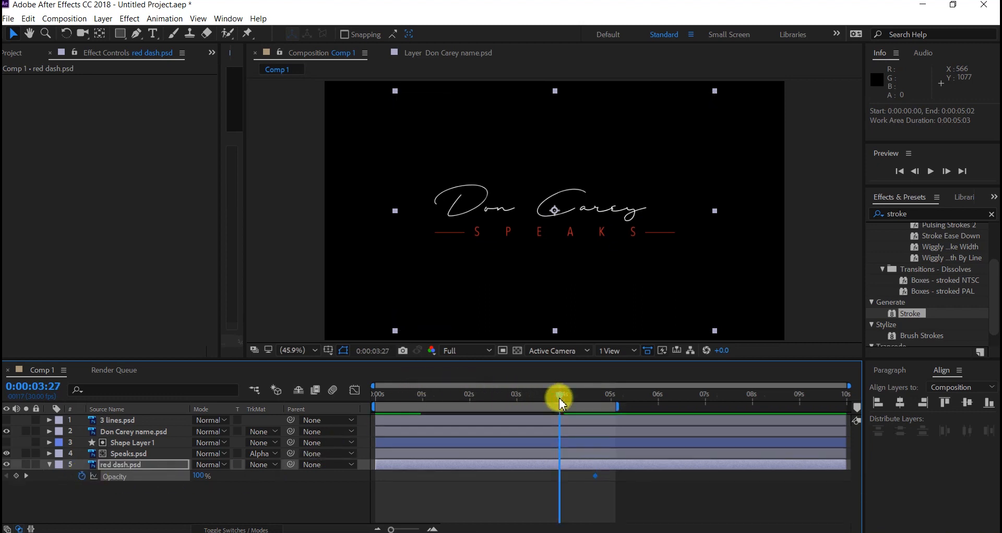
mouse_move(560, 397)
left_mouse_down()
mouse_move(540, 402)
mouse_move(559, 403)
left_mouse_up()
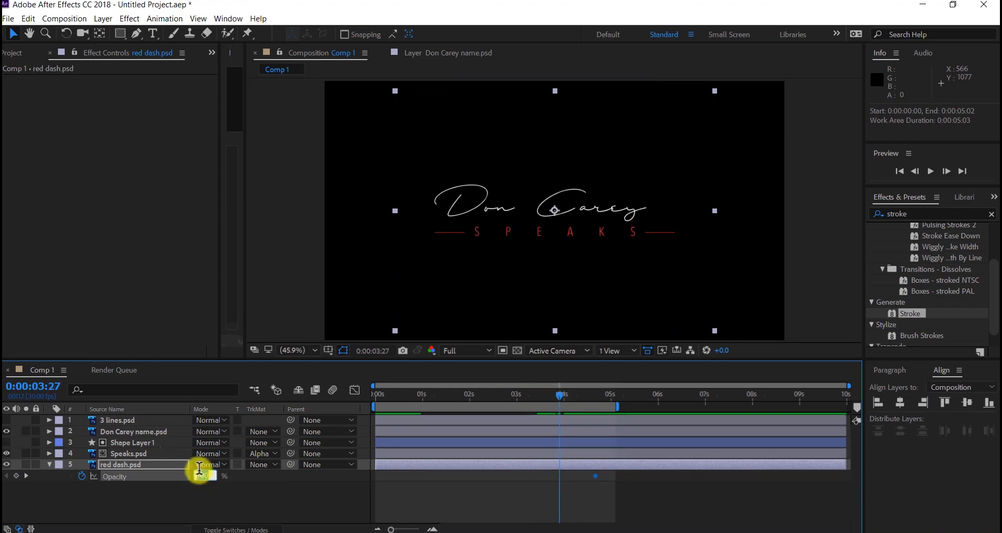
key("Return")
key("space")
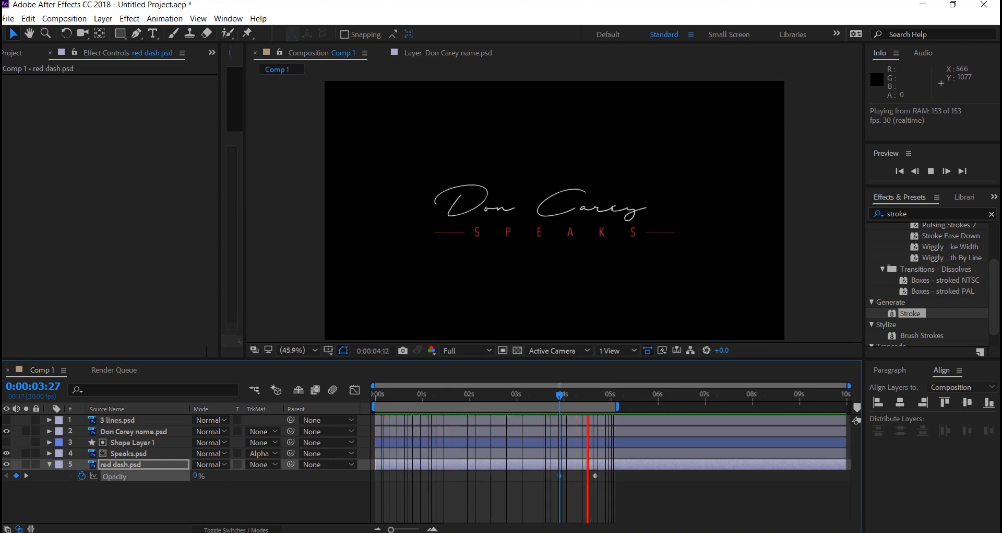
left_click(394, 205)
Deselect the layers and make the 3 lines.psd layer visible
left_click(78, 489)
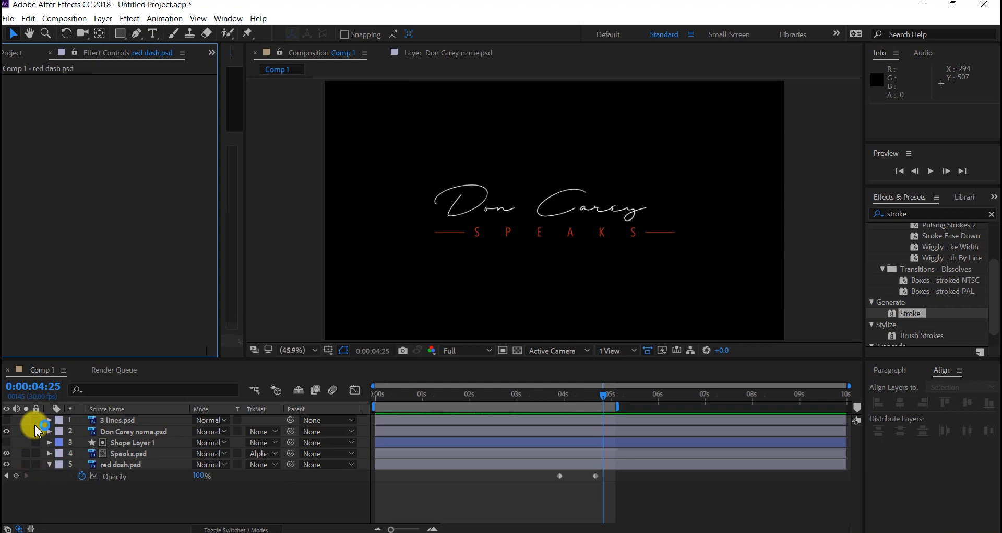
left_click(9, 422)
left_click(7, 420)
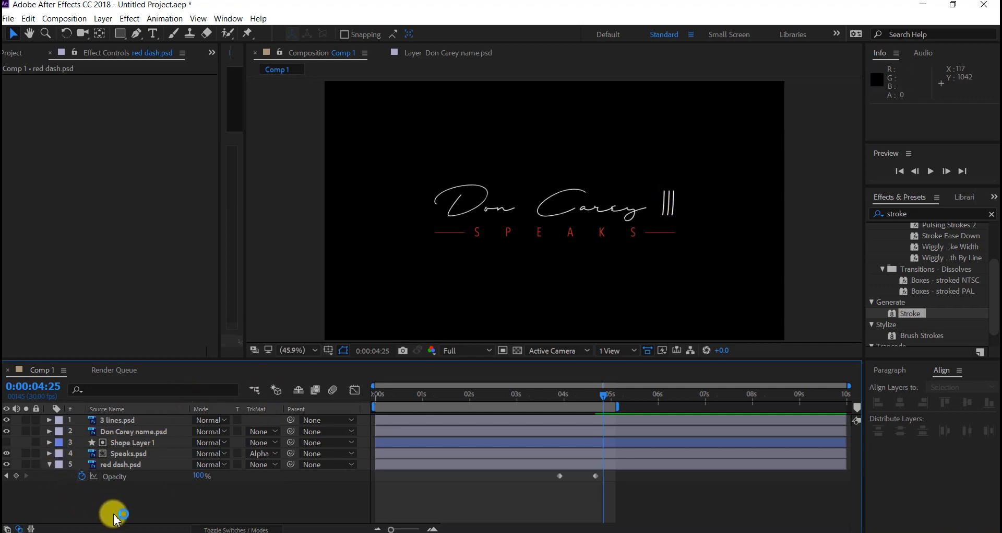
Activate the Pen tool over the three lines after the name and set the shape Fill to None
left_click(136, 34)
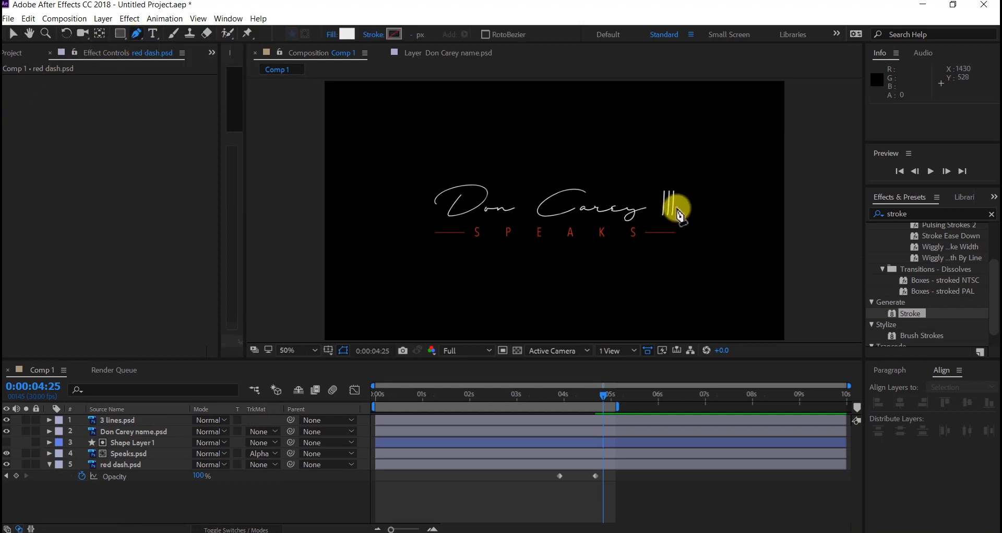
scroll(671, 209, "up", 3)
scroll(679, 211, "down", 3)
scroll(697, 206, "up", 4)
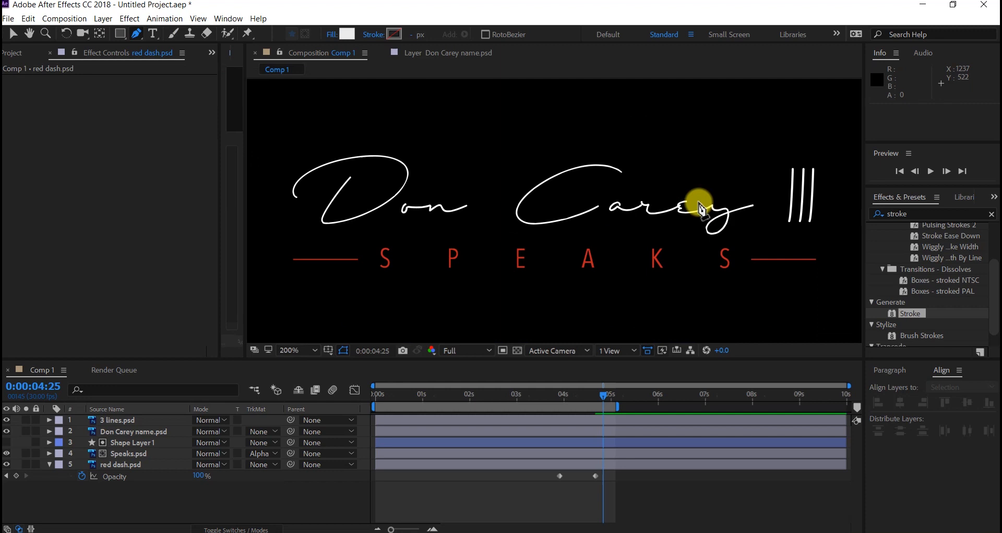
left_click_drag(722, 190, 230, 255)
key("g")
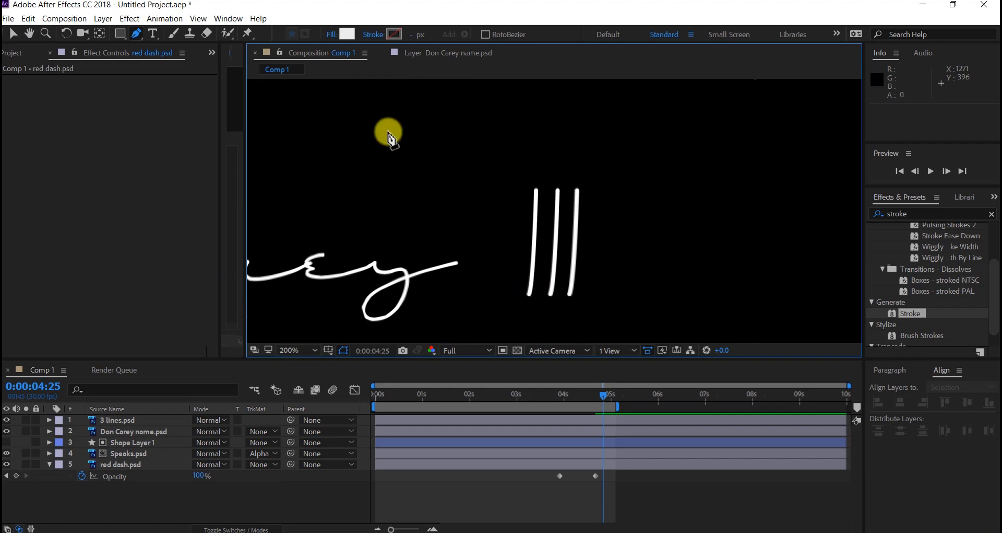
left_click(329, 34)
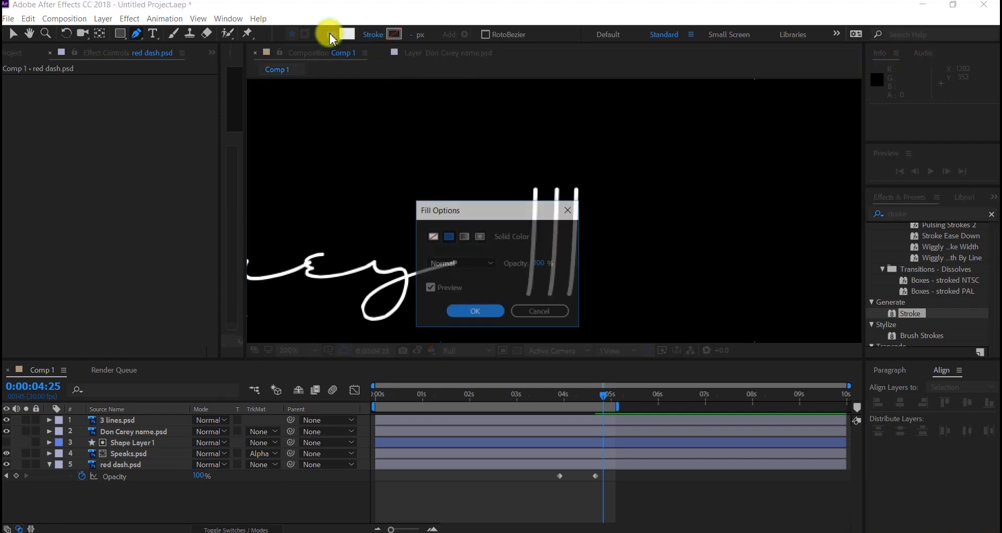
left_click(431, 242)
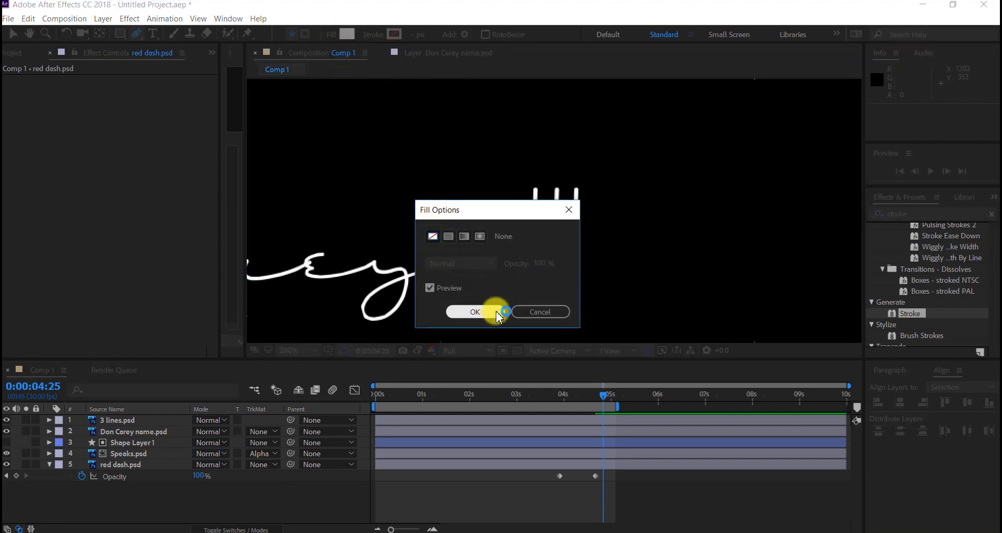
left_click(476, 309)
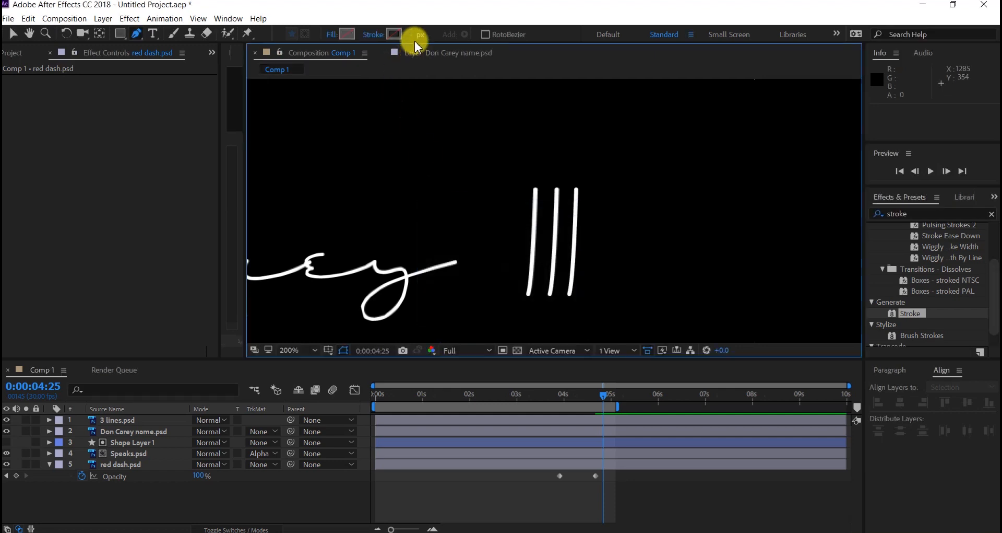
Set the shape Stroke to Solid Color and give it the red color F30E0E
left_click(374, 35)
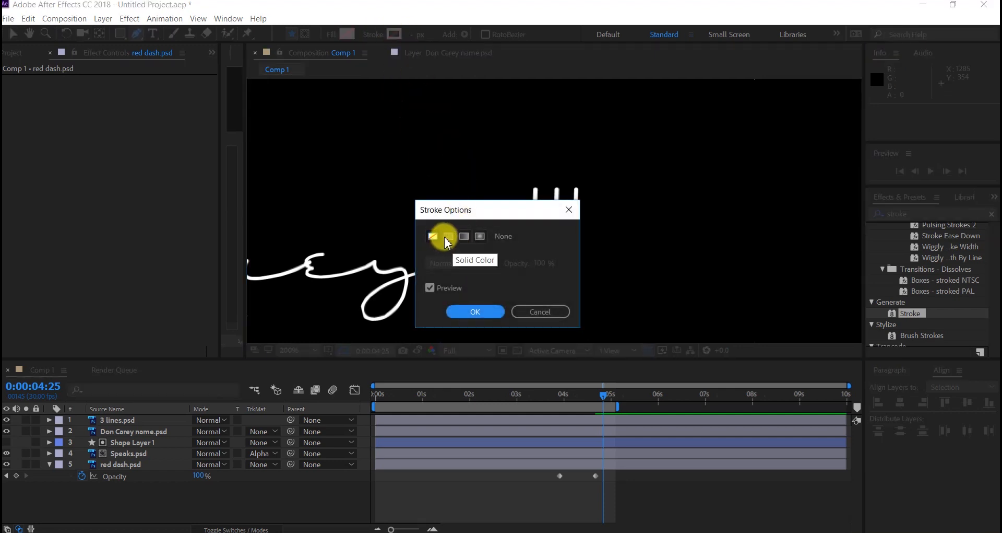
left_click(448, 242)
left_click(475, 311)
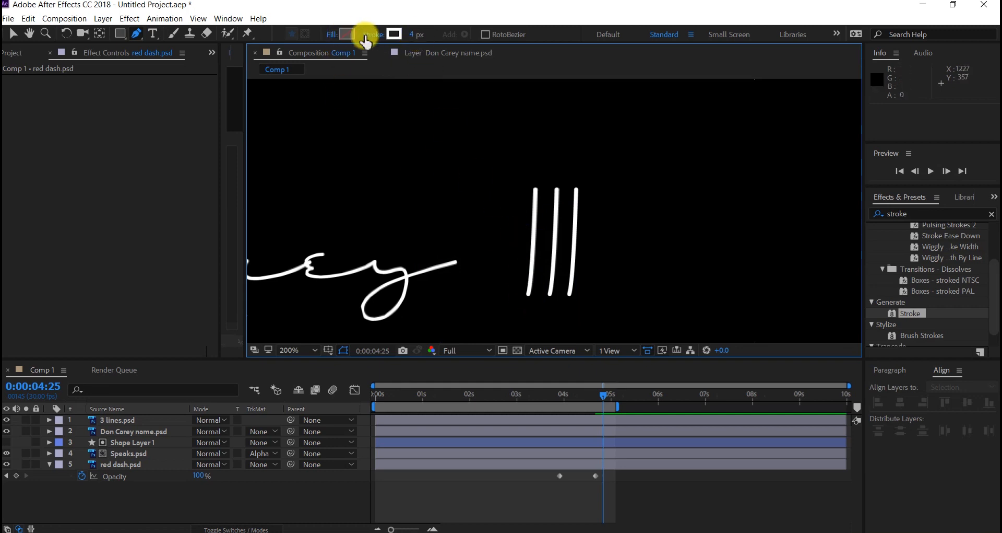
left_click(394, 34)
mouse_move(637, 269)
left_mouse_down()
mouse_move(718, 297)
mouse_move(800, 274)
left_mouse_up()
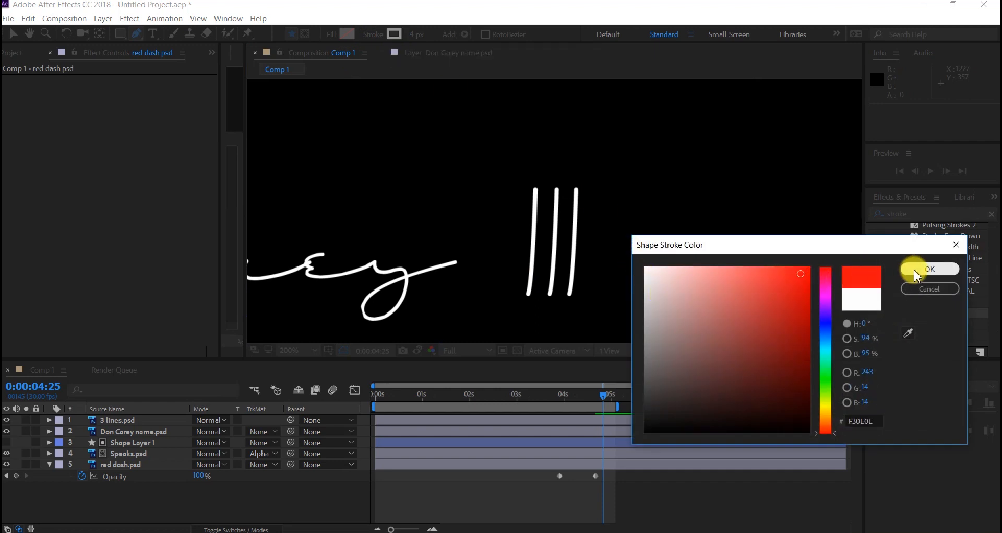
left_click(930, 269)
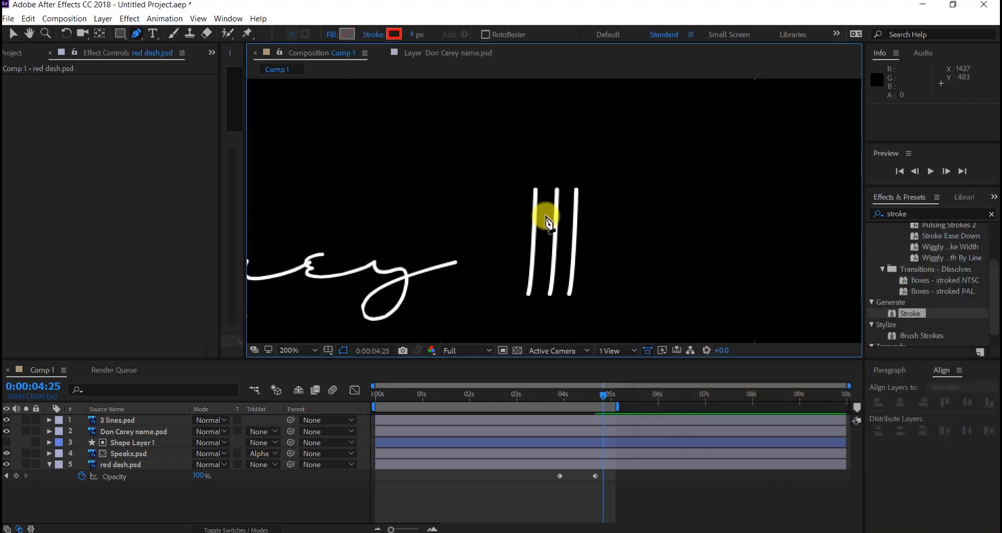
Draw a pen path from the base of the first line up along it, continuing just past the composition's upper edge
left_click(528, 296)
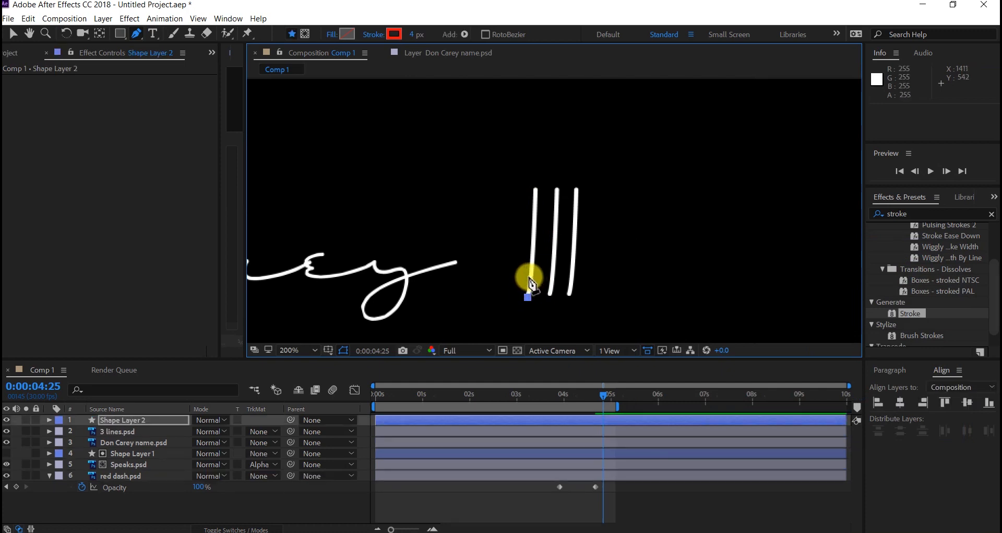
left_click_drag(533, 265, 534, 249)
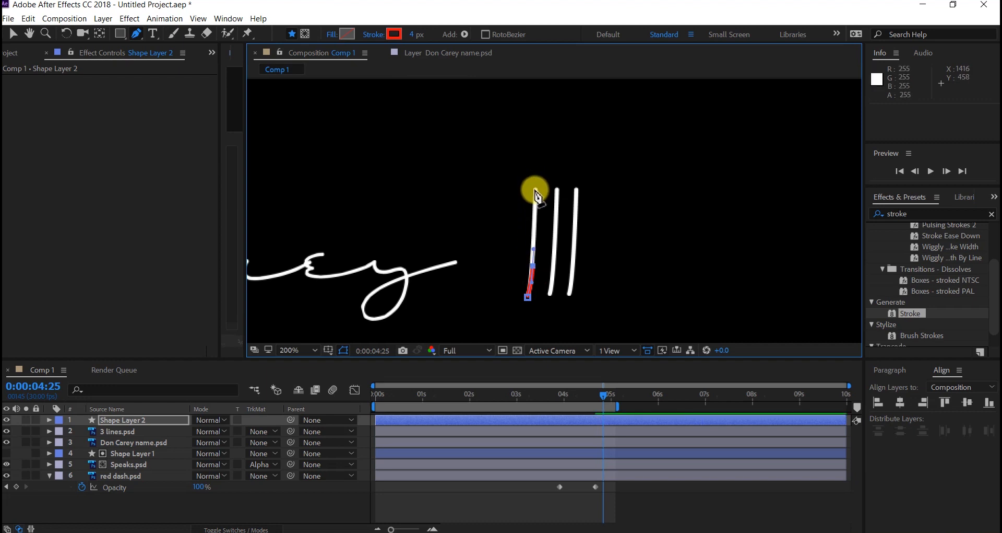
left_click(536, 189)
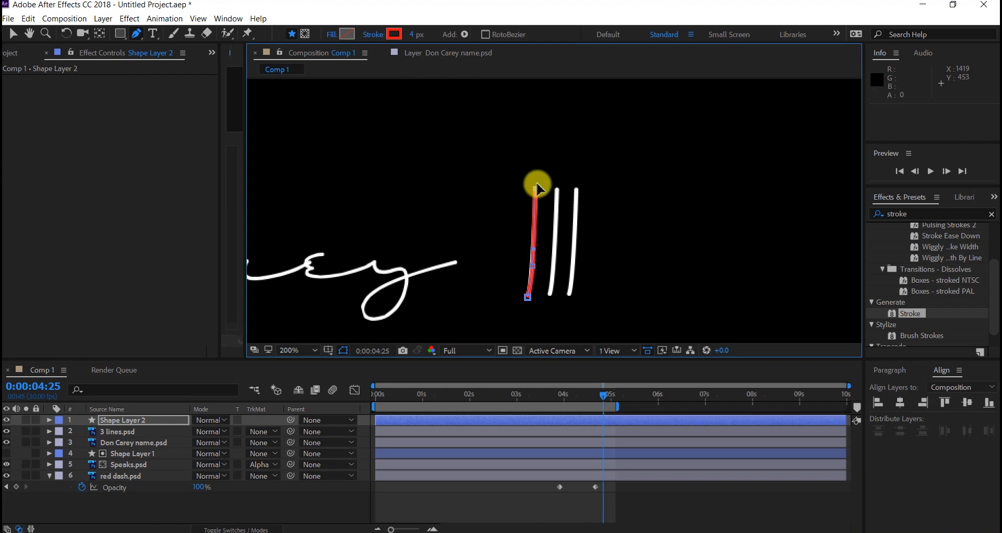
key("h")
scroll(541, 245, "down", 4)
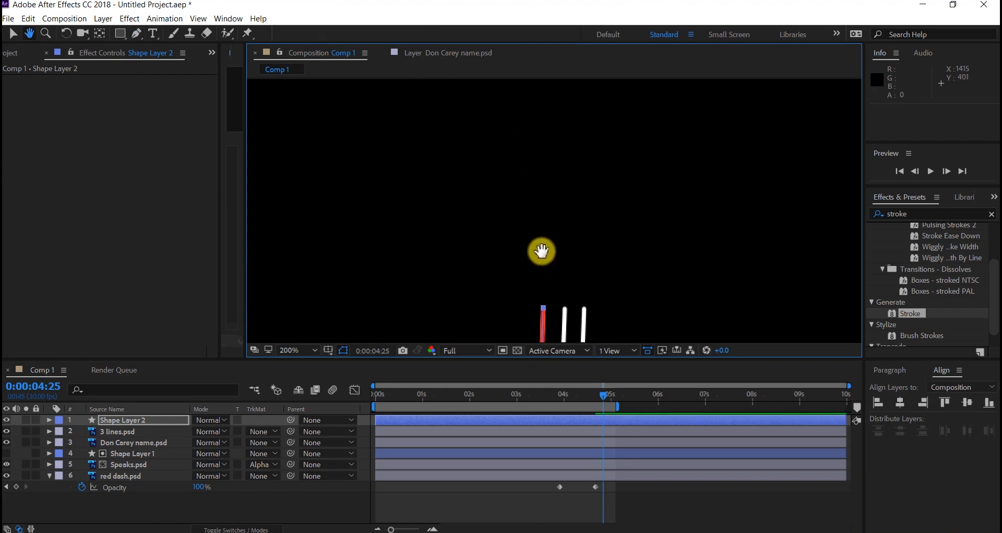
key("g")
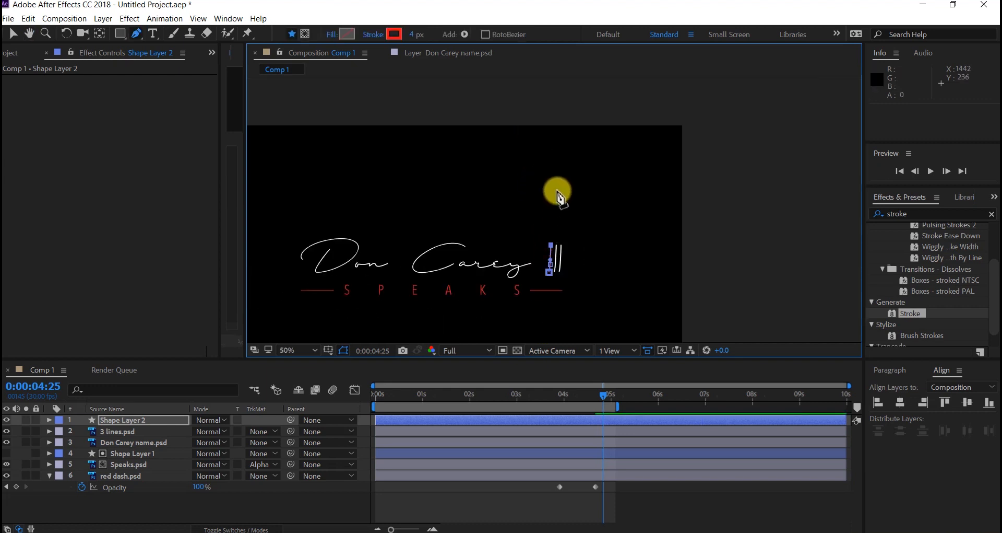
left_click(558, 123)
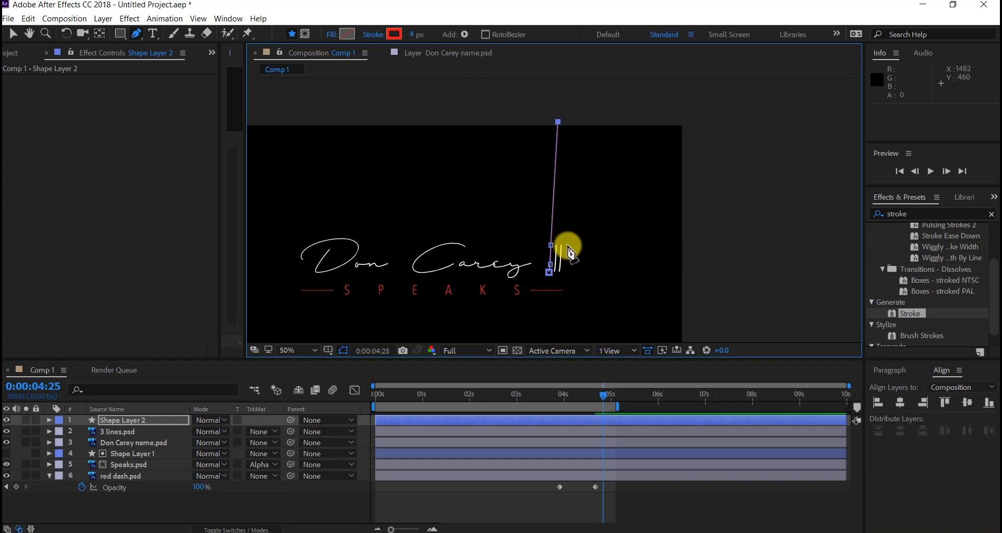
Set the Line Cap of Stroke 1 in Shape Layer 2 to Round Cap
left_click(13, 33)
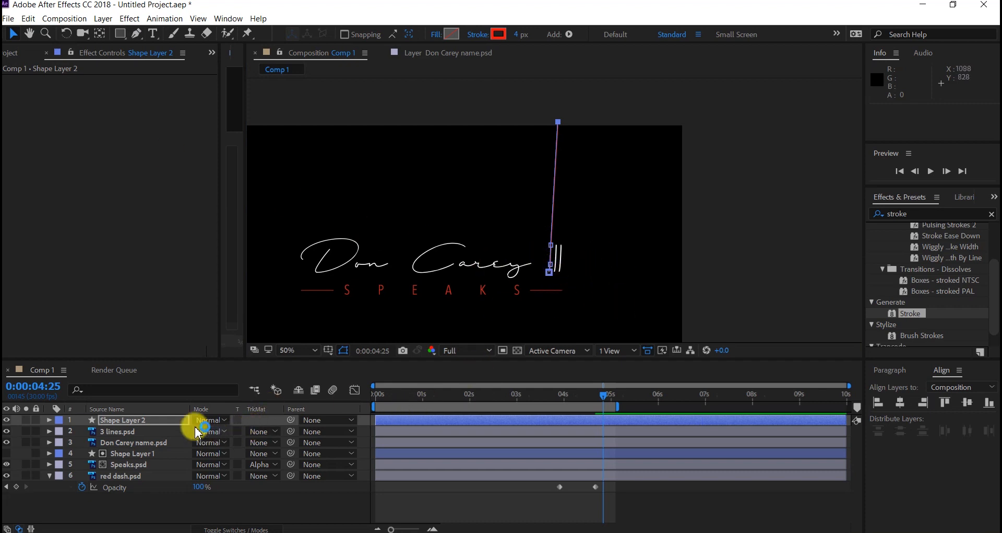
key("u")
key("u")
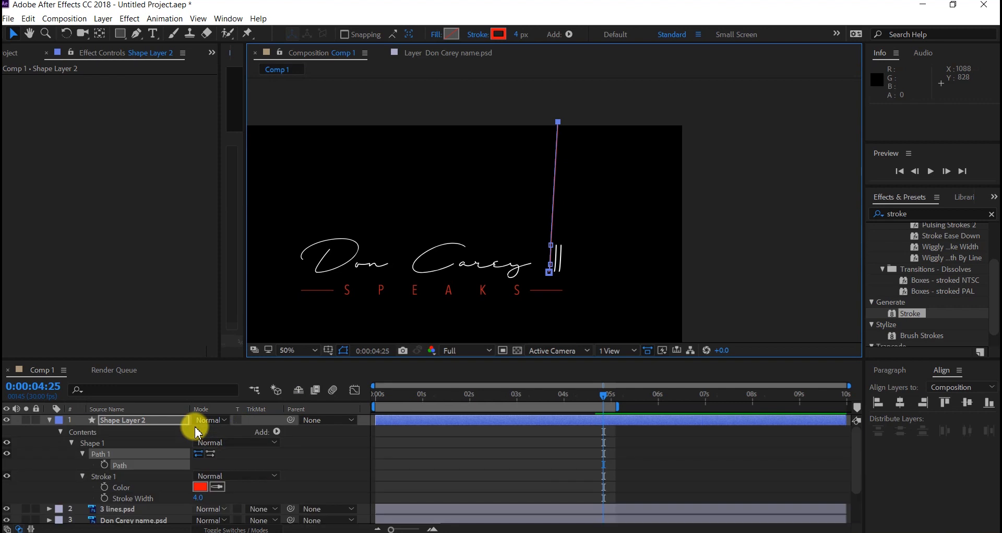
scroll(146, 476, "down", 2)
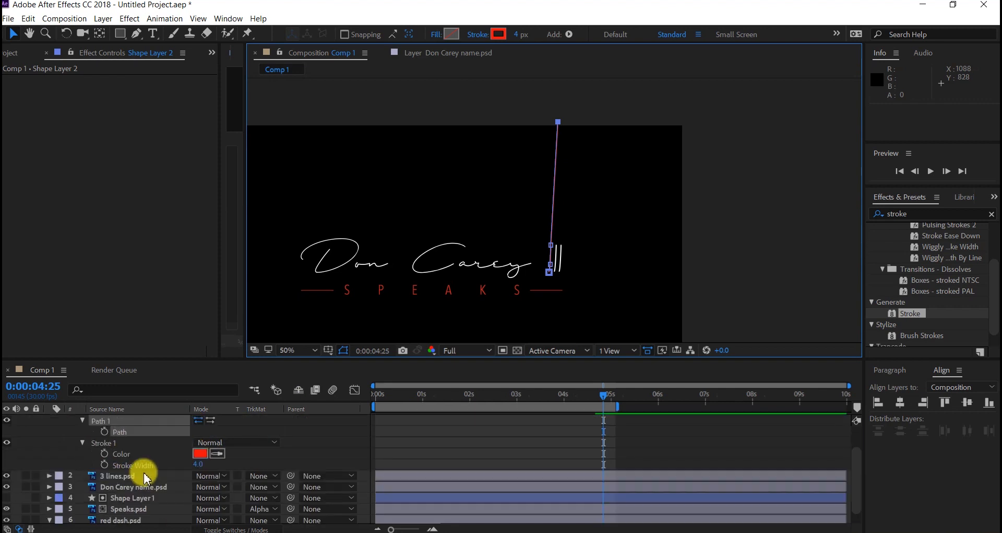
scroll(147, 477, "down", 1)
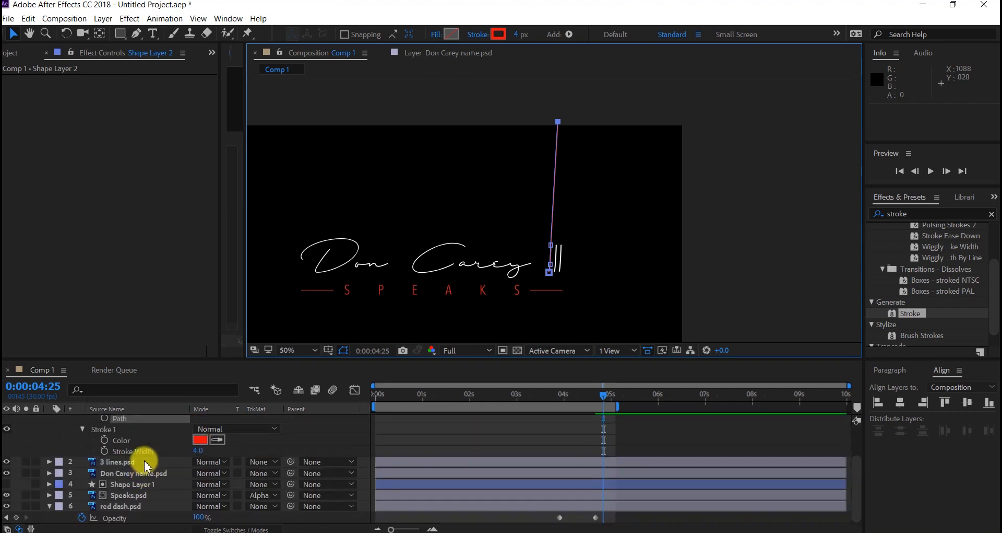
left_click(82, 429)
left_click(81, 429)
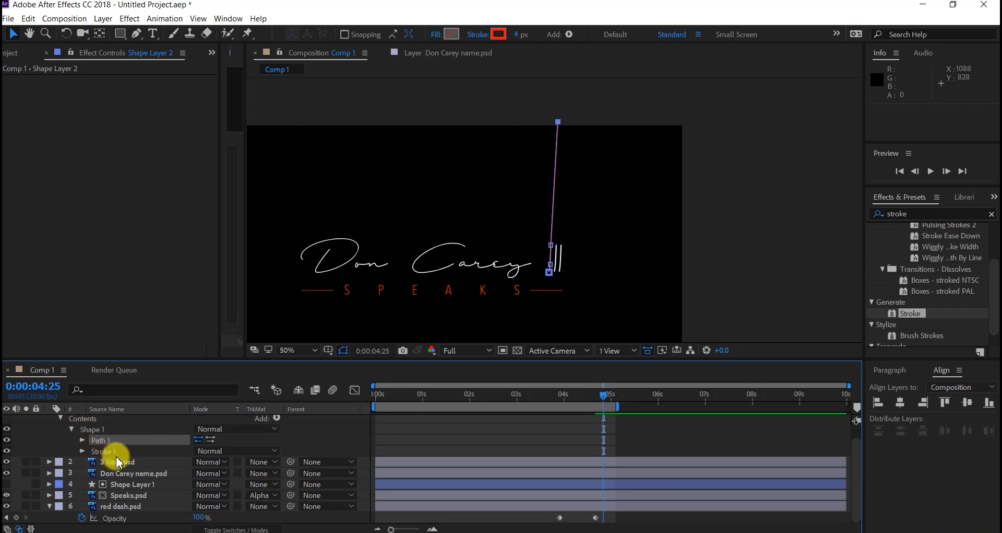
left_click(81, 451)
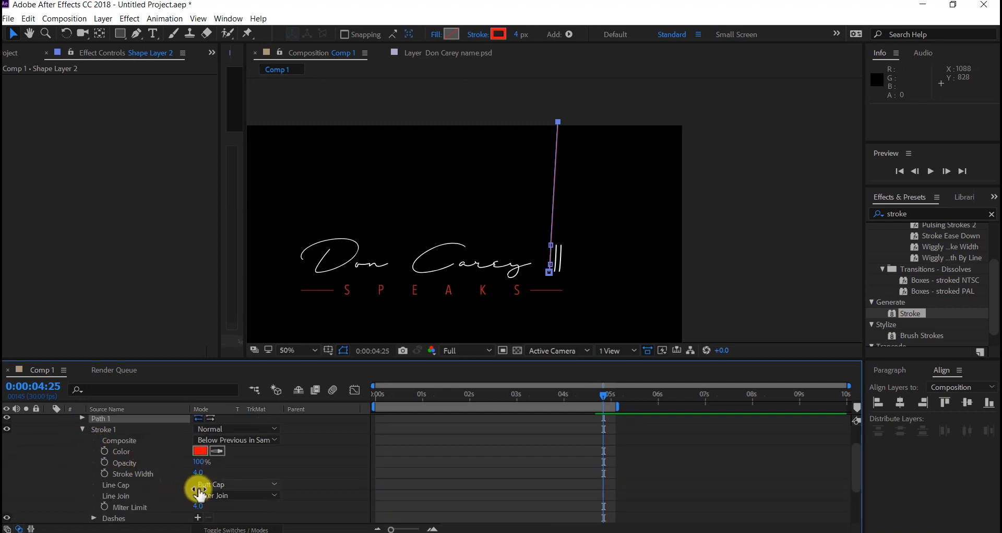
left_click(214, 485)
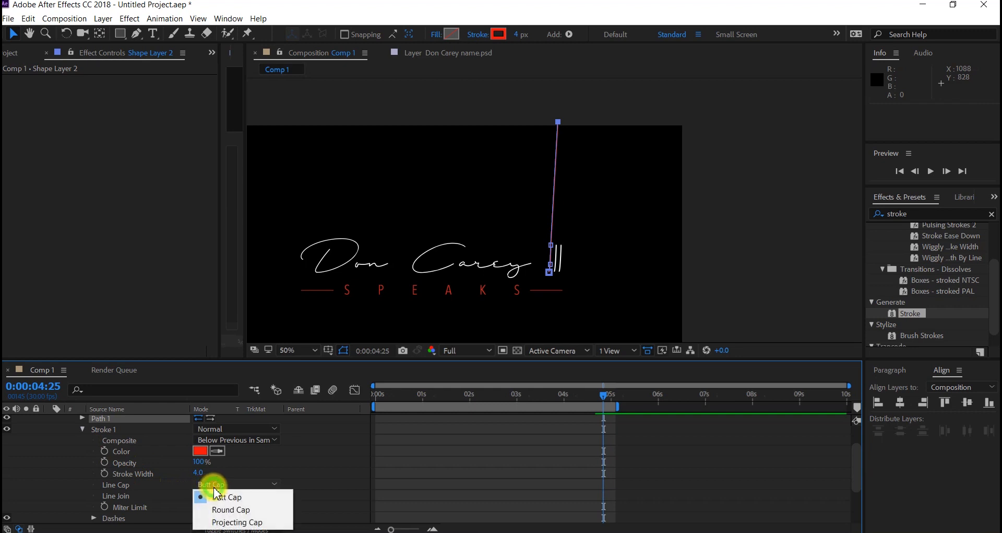
left_click(229, 510)
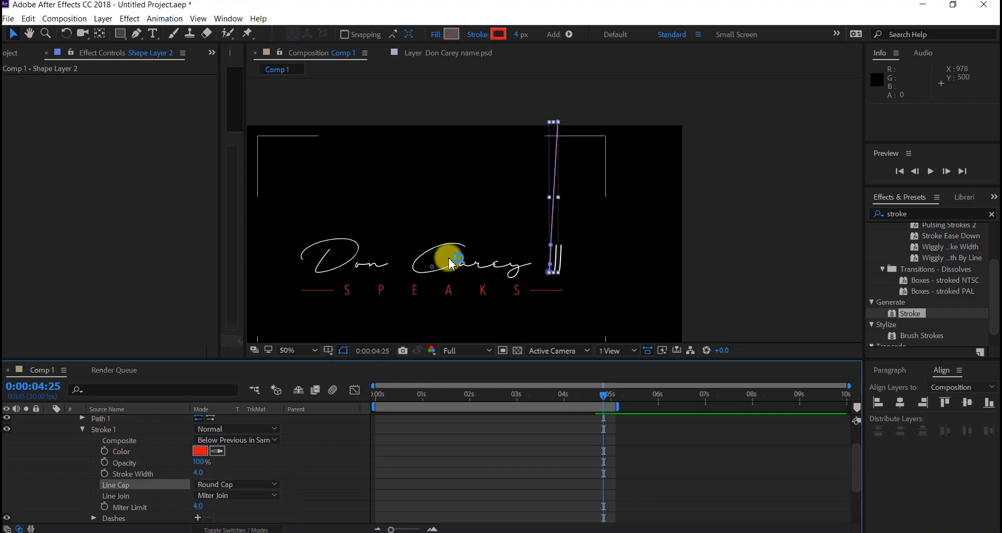
Examine up close how the red stroke covers the first of the three lines
scroll(549, 257, "up", 5)
left_click_drag(563, 288, 552, 133)
left_click_drag(544, 233, 575, 85)
left_click_drag(574, 153, 582, 58)
key("v")
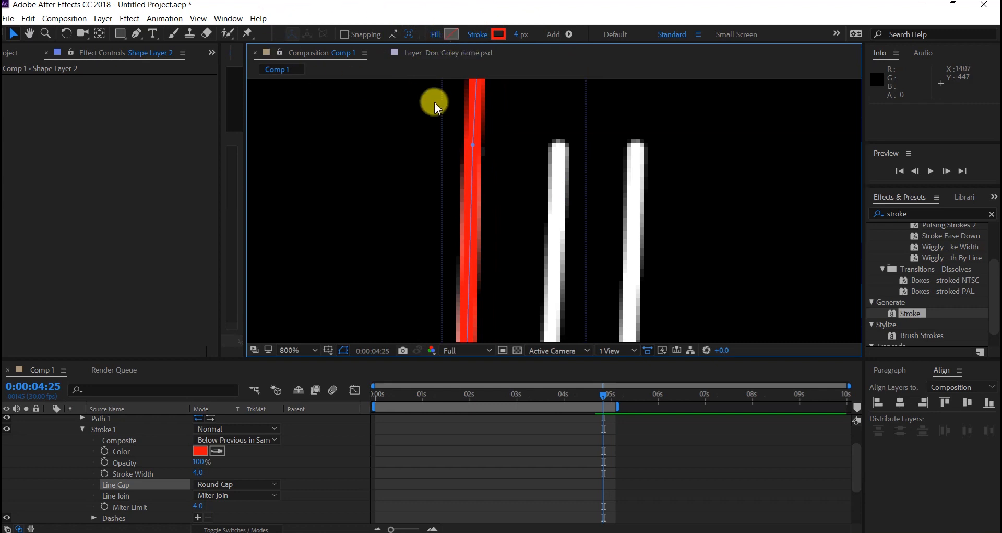
key("comma")
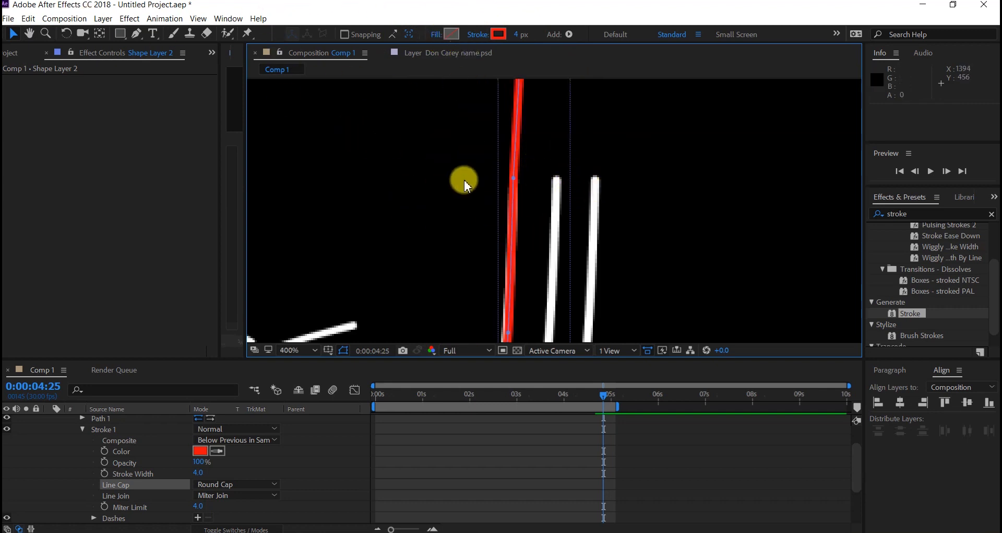
key("slash")
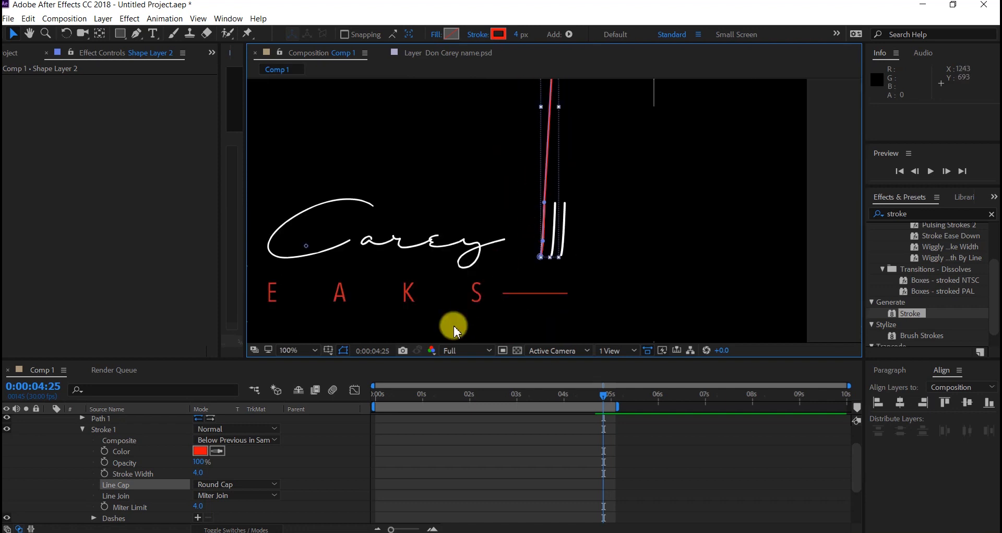
Add Trim Paths to Shape 1 of Shape Layer 2 and expand its properties
scroll(146, 453, "up", 1)
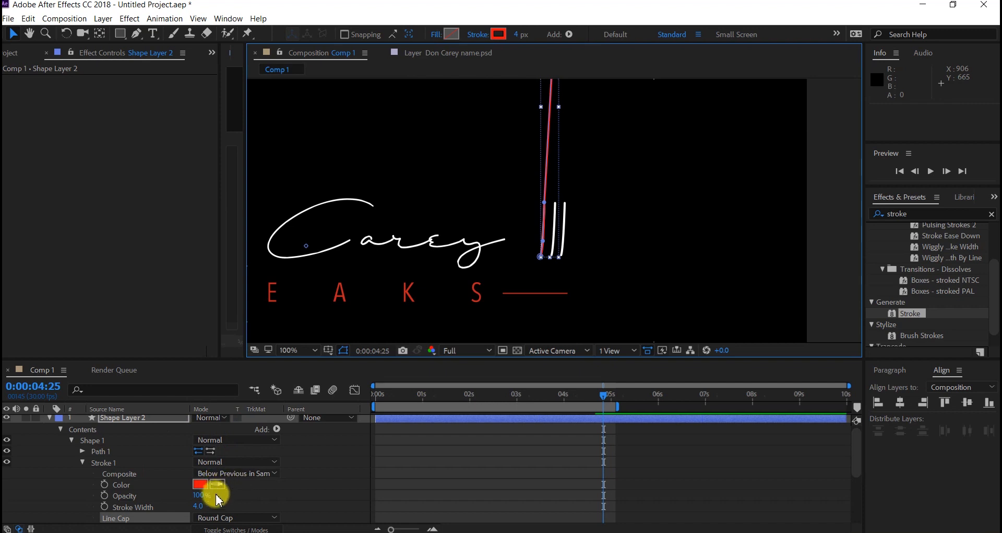
scroll(196, 466, "up", 1)
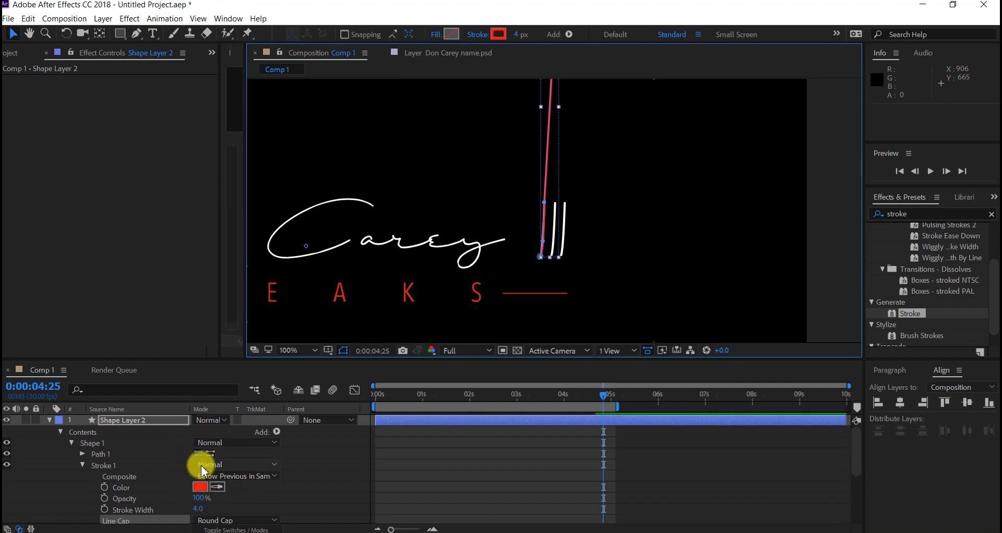
left_click(276, 432)
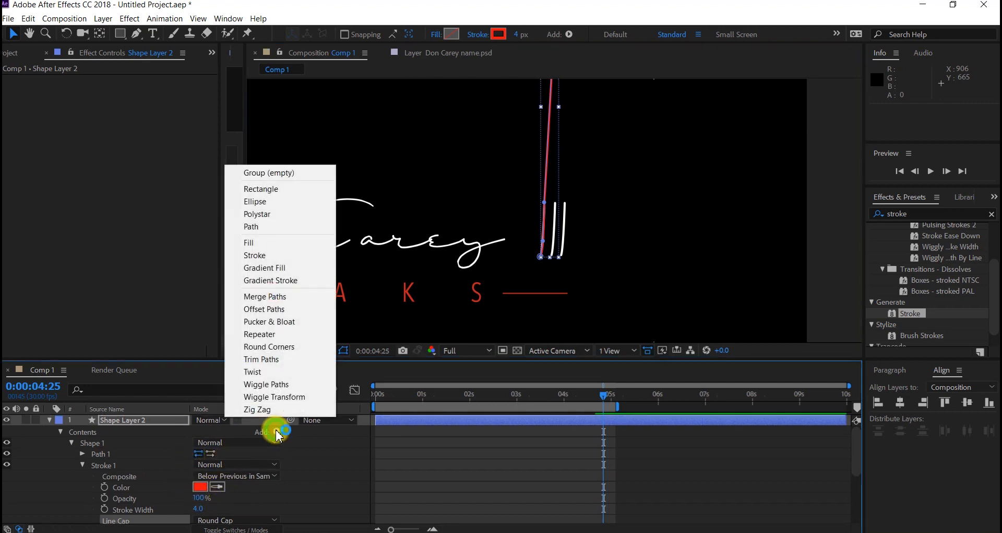
left_click(254, 357)
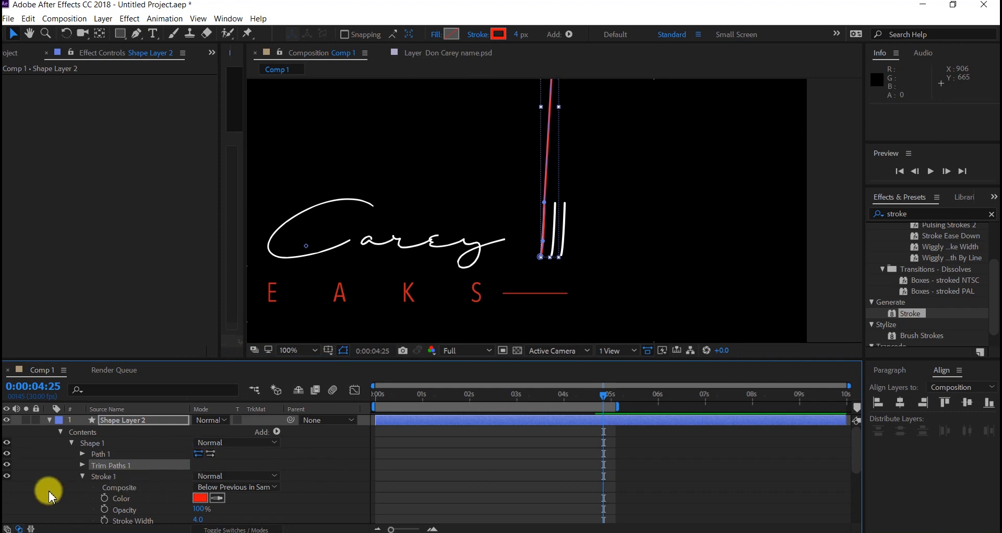
left_click(83, 465)
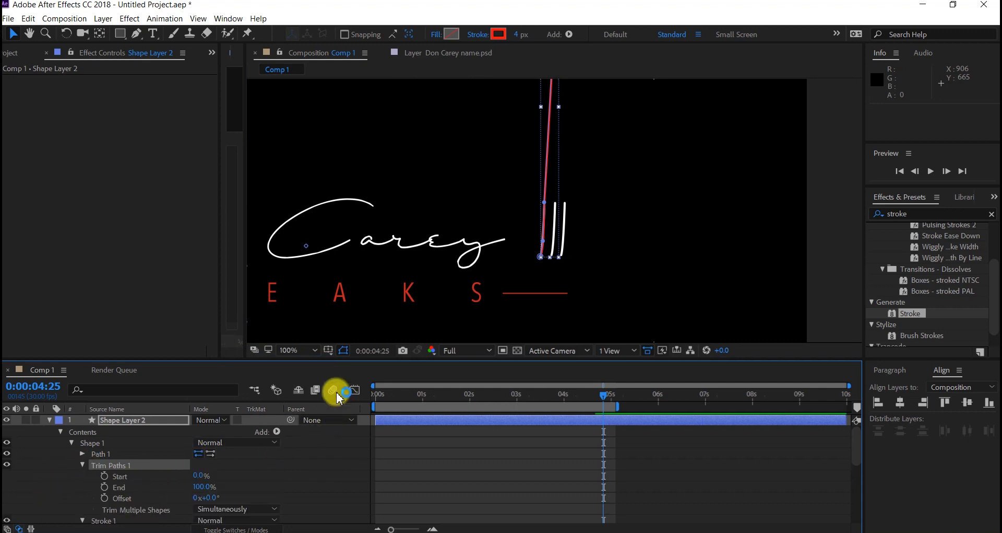
Add Trim Paths keyframes at 0:00:00:15 for End at 100% and Start at 0%
left_click(400, 395)
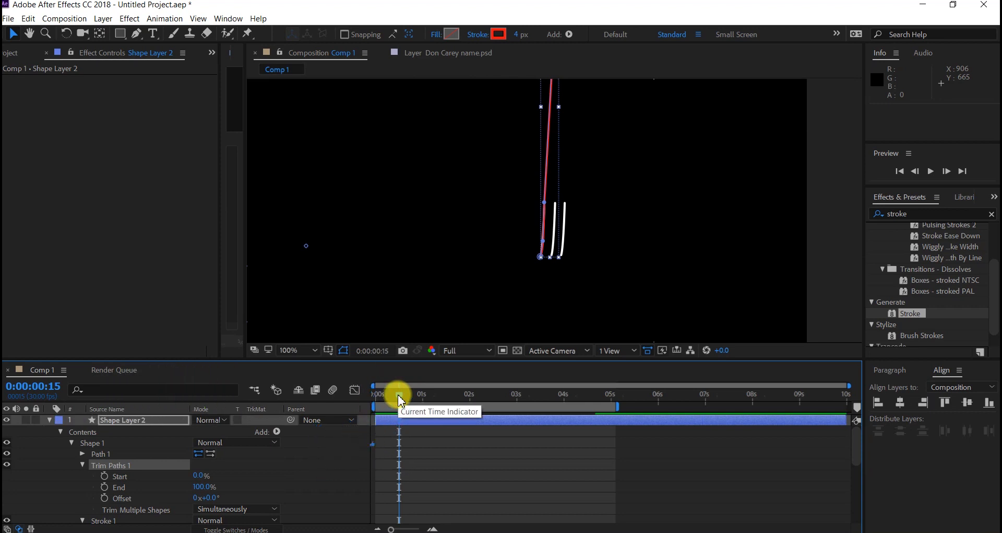
left_click(104, 487)
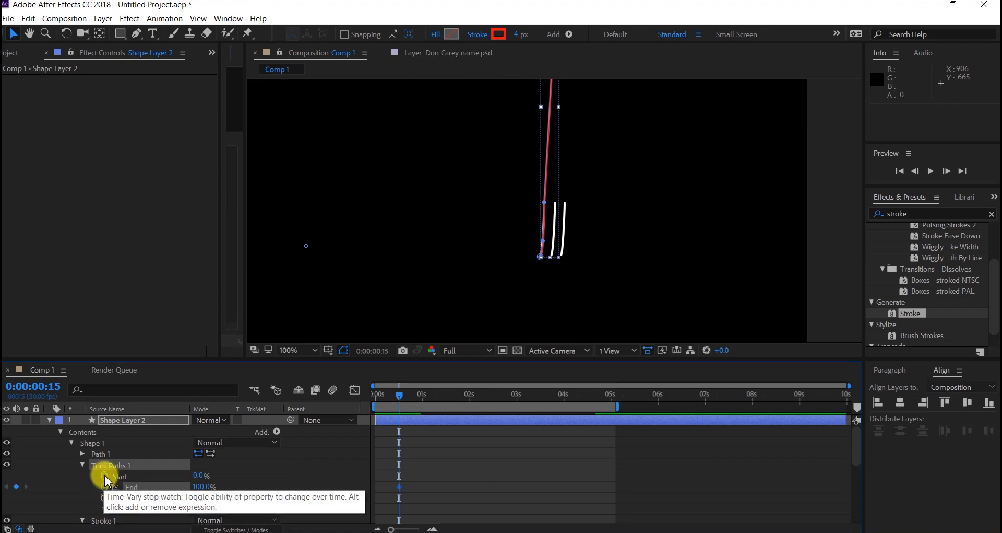
left_click(104, 475)
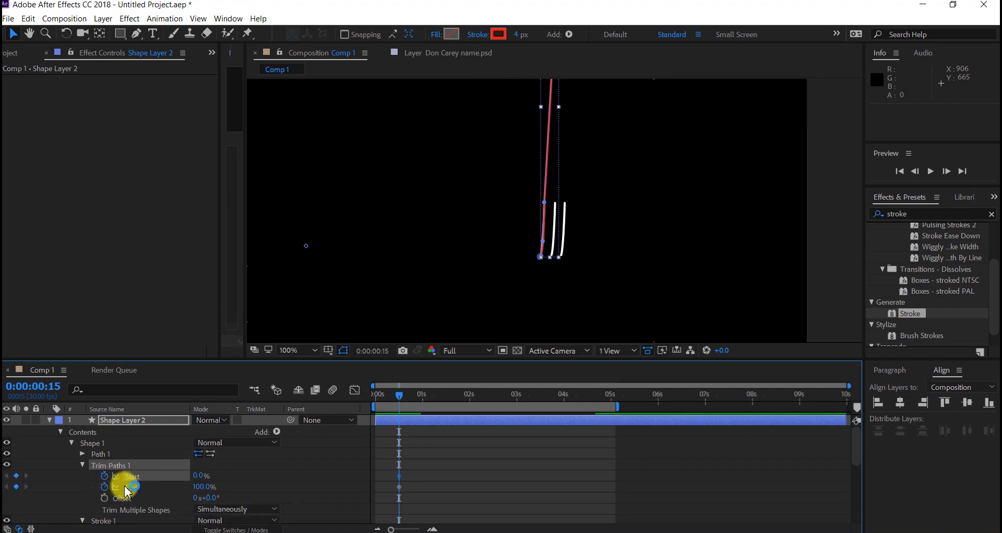
Add a Trim Paths Start keyframe of 100% at 0:00:00:03 on Shape Layer 2
key("u")
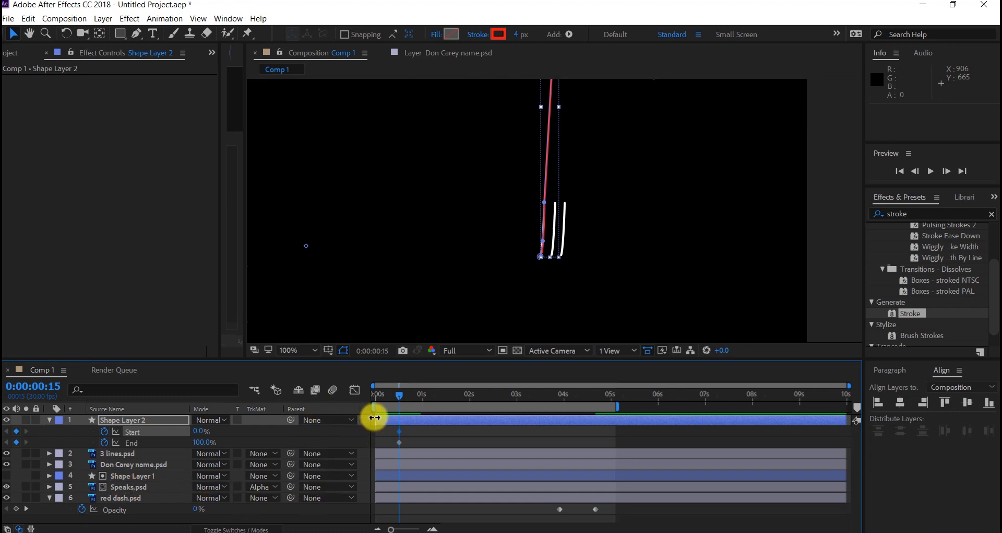
left_click_drag(399, 401, 381, 401)
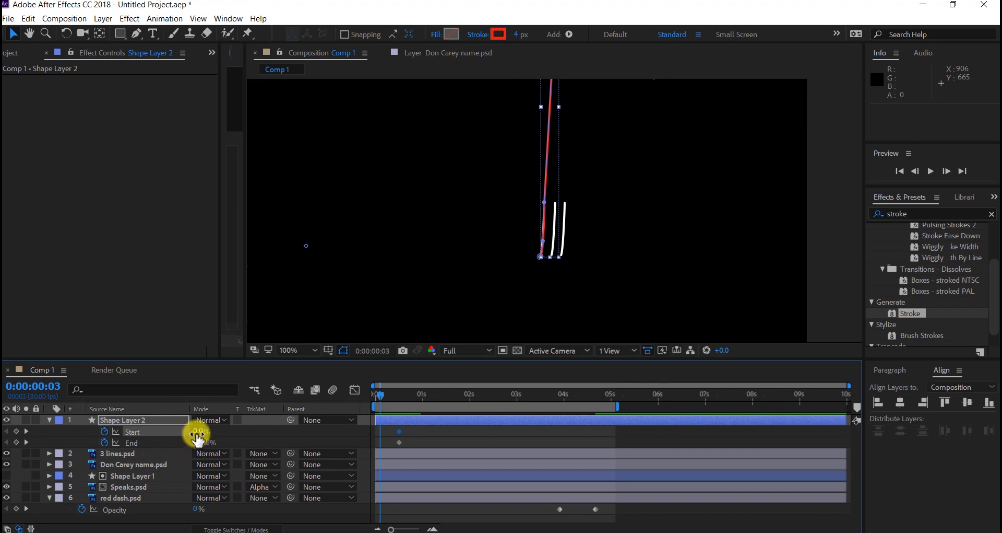
left_click_drag(199, 433, 308, 427)
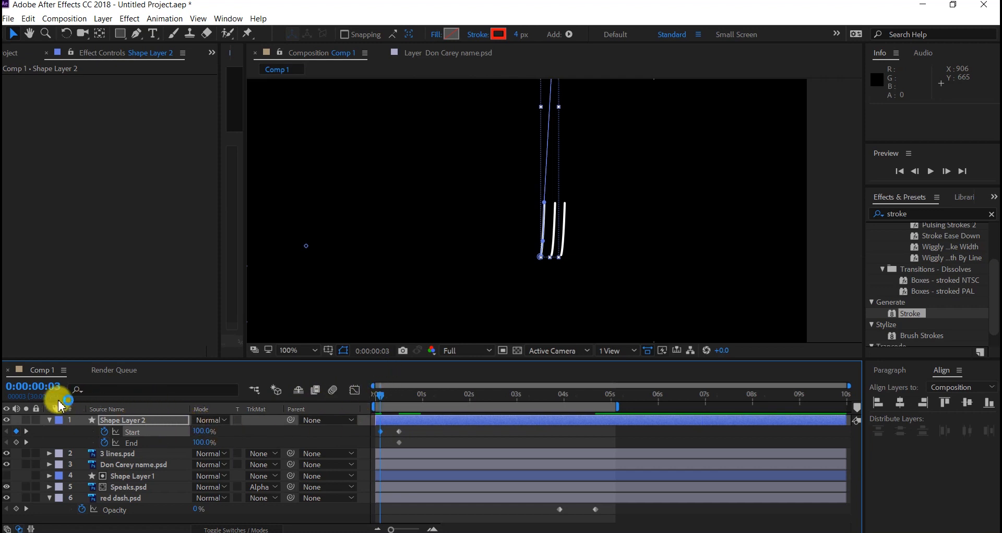
left_click(26, 432)
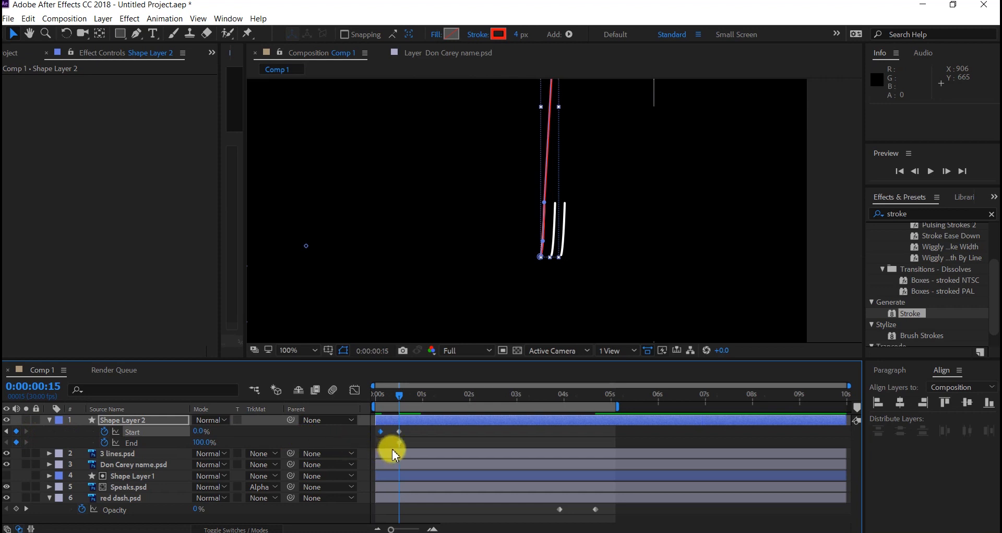
Move Shape Layer 2's Trim Paths End keyframe to 0:00:00:10 and add an End keyframe of 17% at 0:00:00:22
left_click_drag(400, 442, 393, 445)
left_click_drag(404, 400, 410, 396)
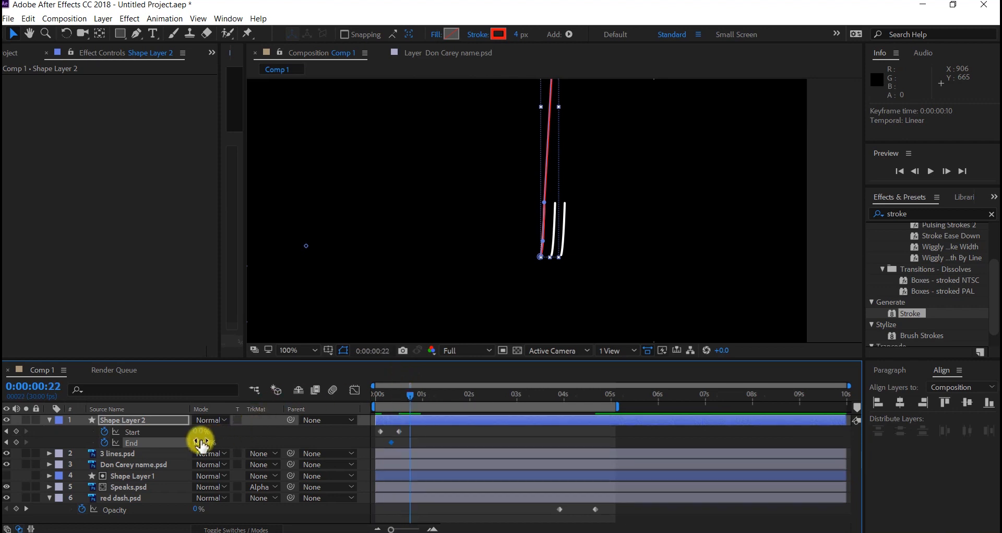
left_click_drag(197, 442, 159, 453)
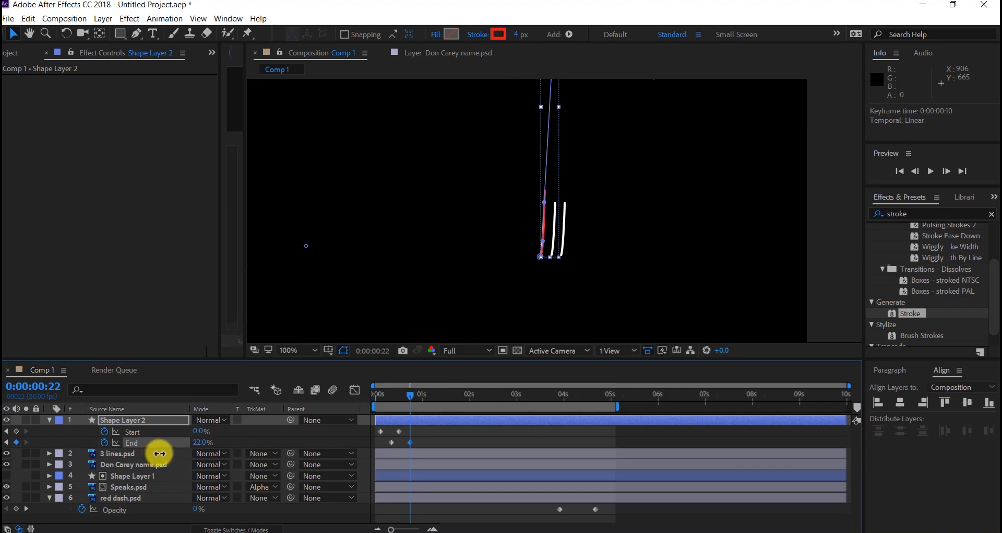
Preview the trimmed stroke animation, then extend the work area's end to 0:00:02:17
key("space")
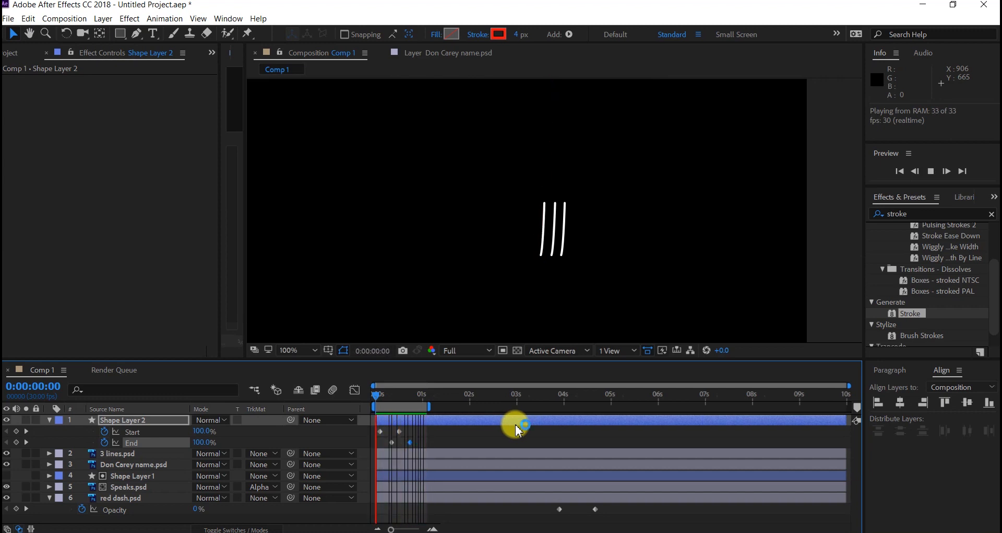
key("space")
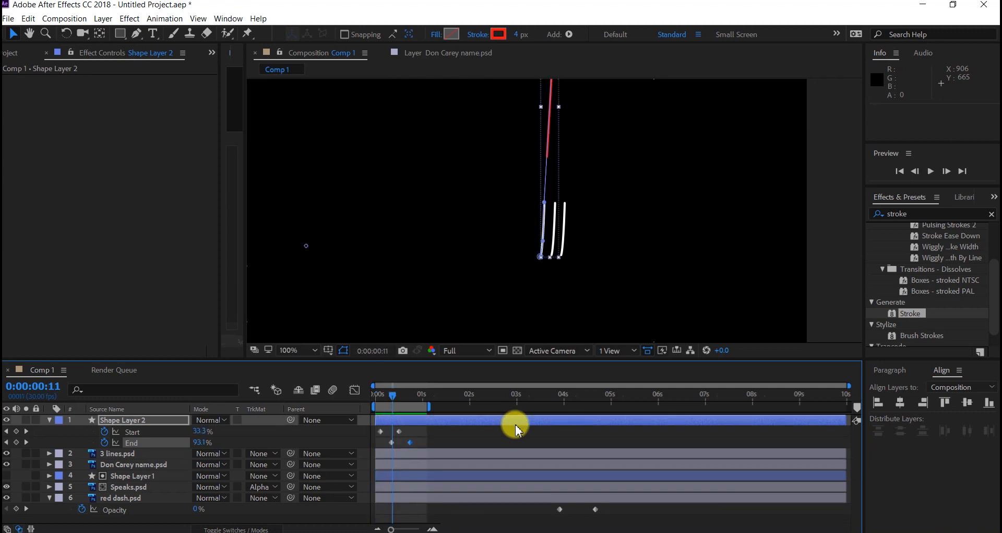
left_click_drag(425, 408, 501, 408)
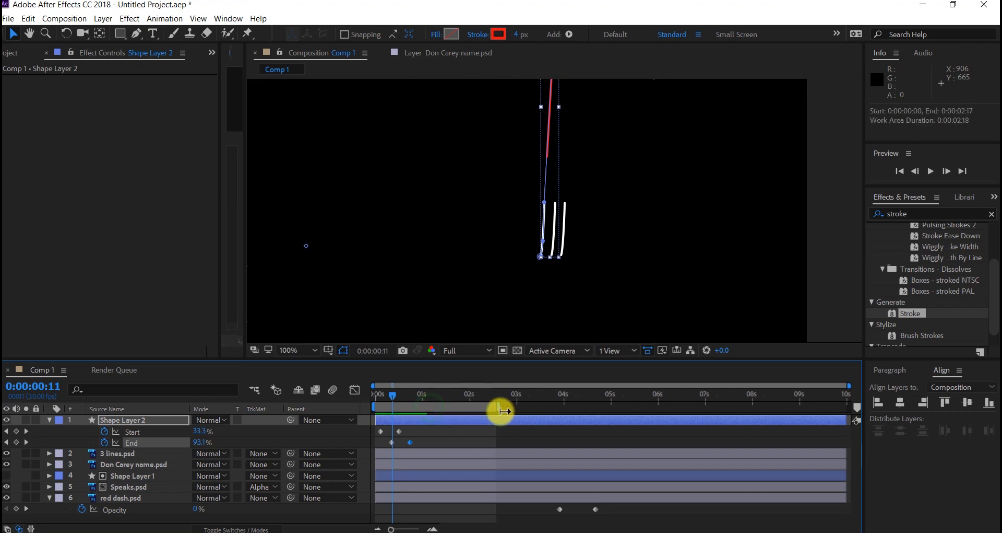
Apply Easy Ease to all Start and End keyframes of Shape Layer 2
left_click(453, 443)
left_click_drag(453, 443, 384, 427)
right_click(383, 438)
mouse_move(414, 423)
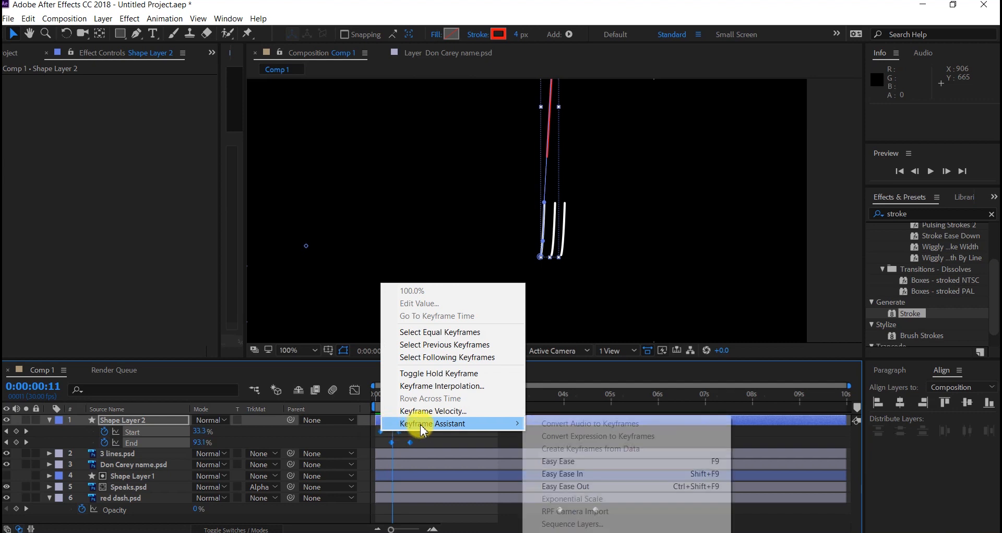
left_click(556, 462)
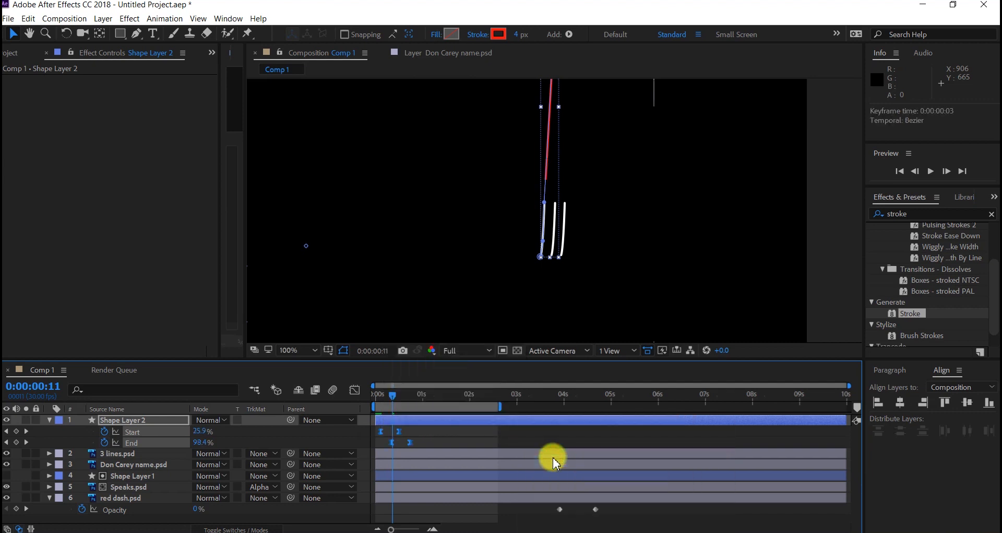
left_click(430, 438)
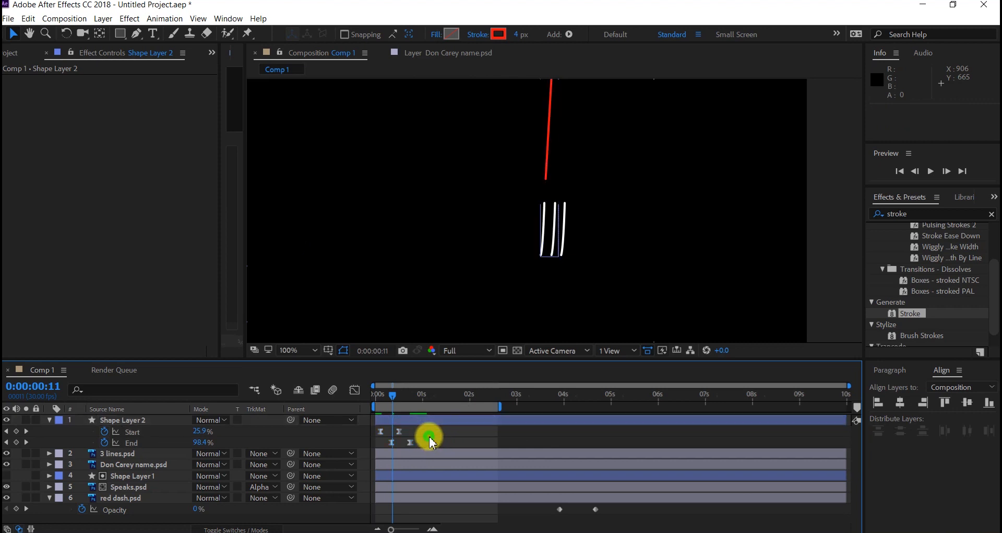
Reshape the Start property's speed graph in Shape Layer 2 so the speed peaks sharply just before the last keyframe
left_click(382, 431)
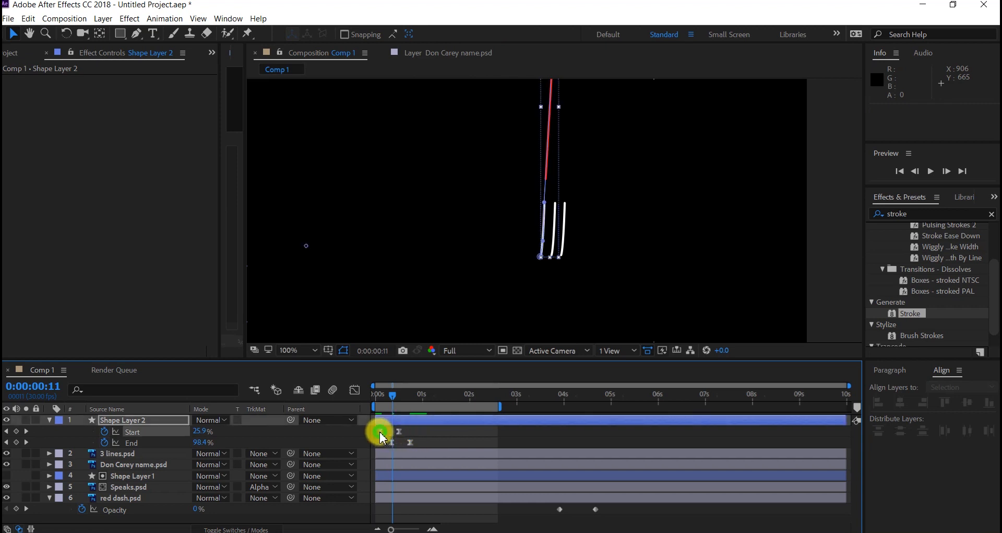
left_click(355, 389)
mouse_move(381, 421)
left_mouse_down()
mouse_move(385, 408)
mouse_move(398, 417)
left_mouse_up()
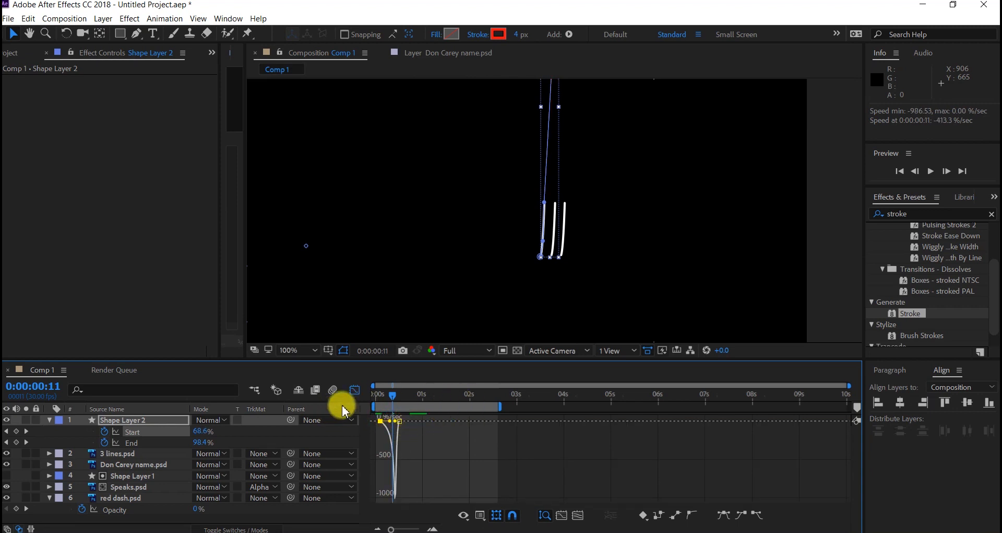
left_click(355, 390)
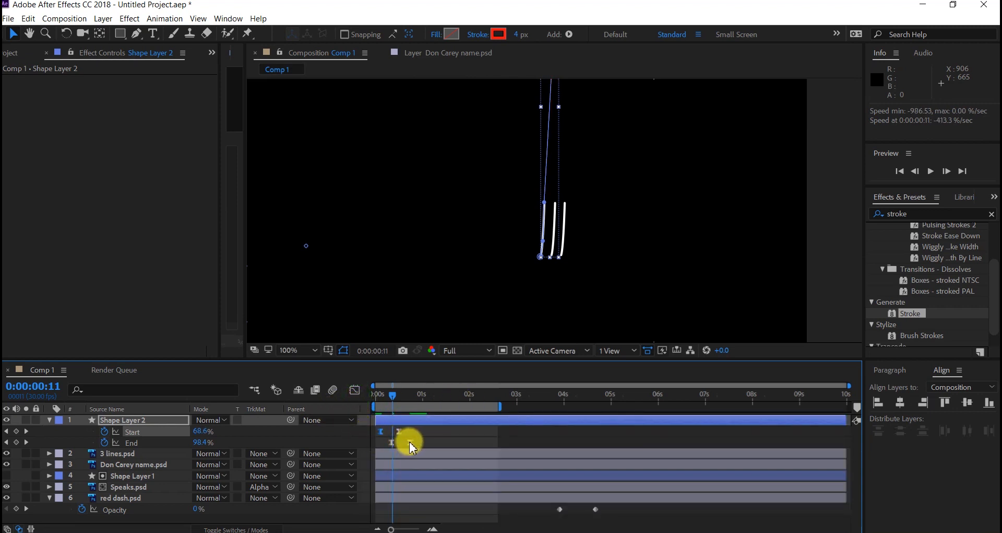
Stretch Shape Layer 2's Start and End keyframes proportionally over a longer span, with the last one slightly past one second
left_click(410, 442)
left_click(359, 401)
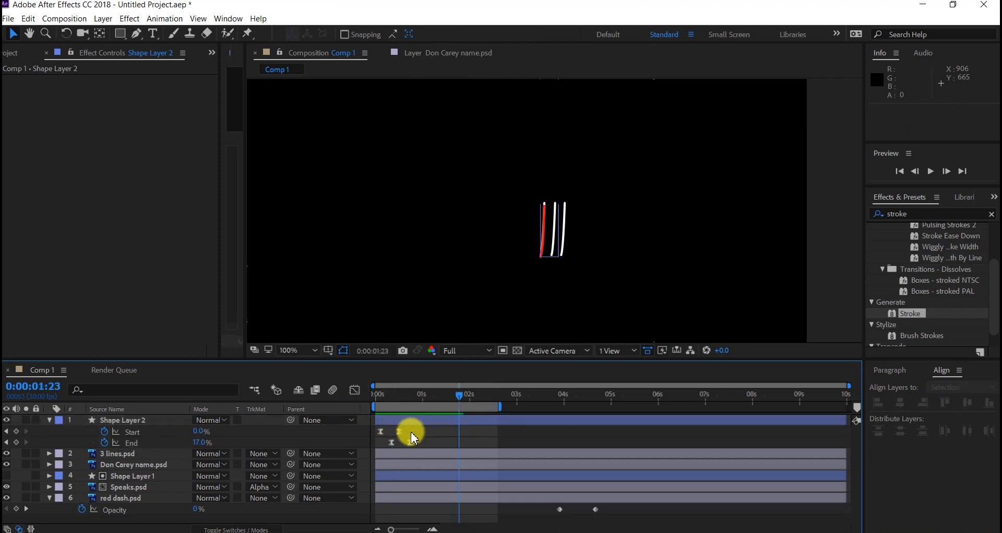
left_click(412, 447)
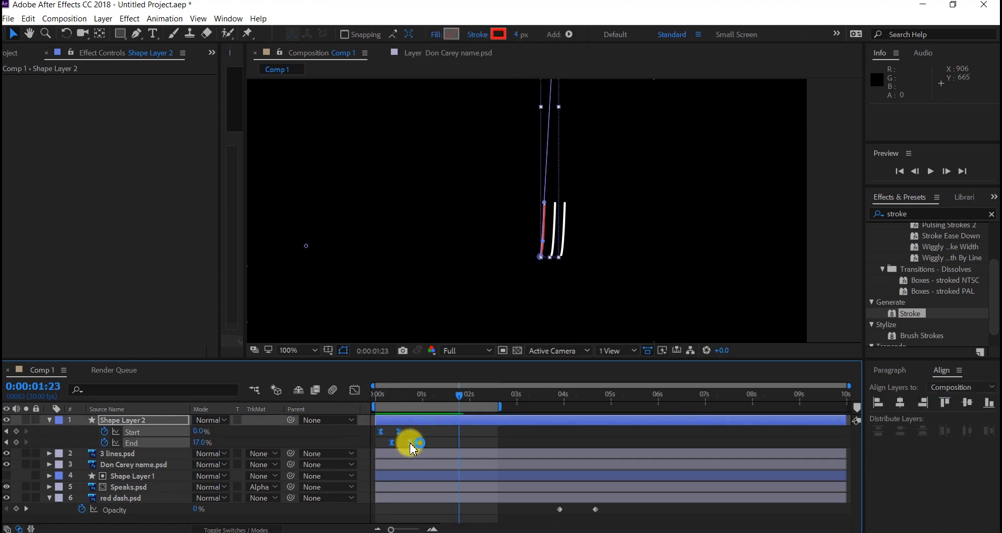
left_click_drag(410, 443, 413, 442)
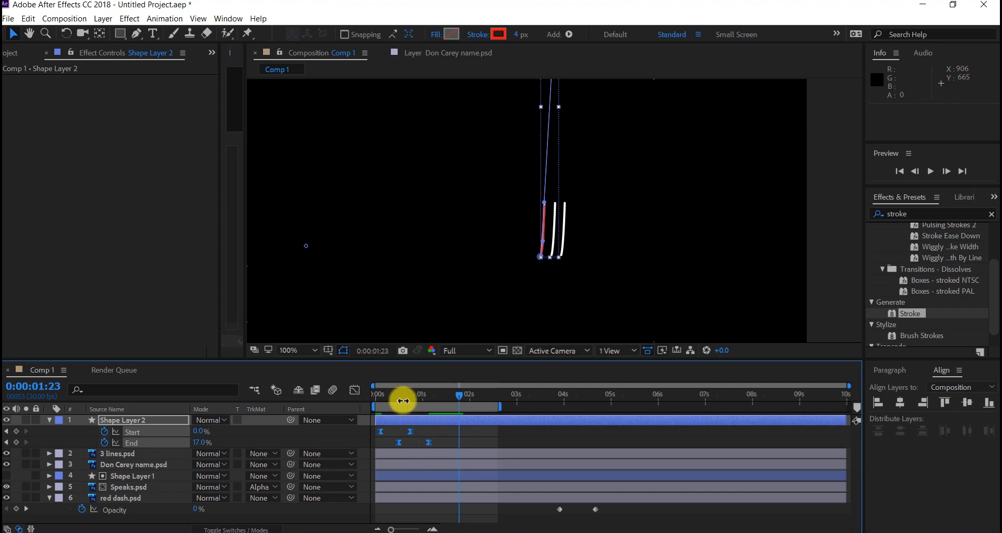
Duplicate Shape Layer 2 and move the copy over the second line at position 981.0, 540.0
left_click(396, 419)
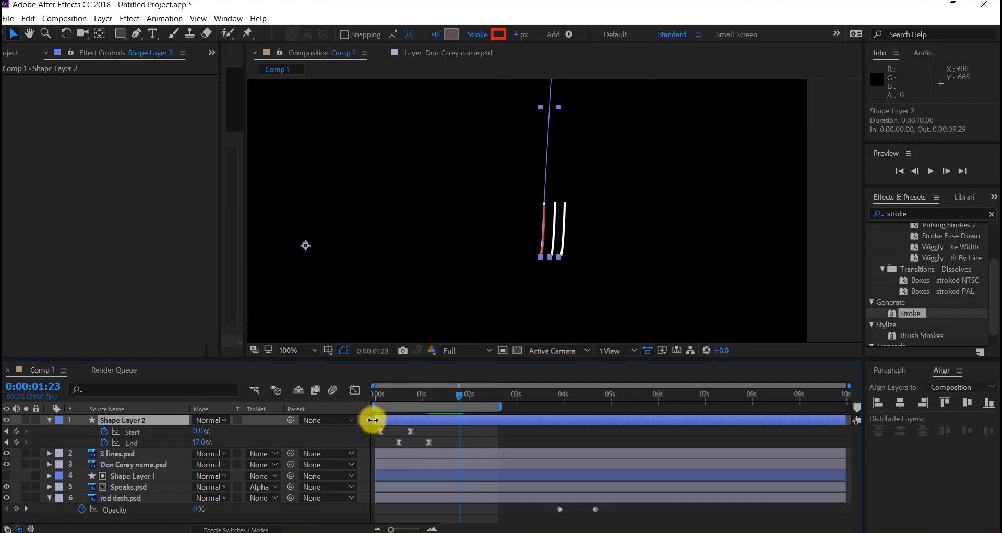
key("ctrl+d")
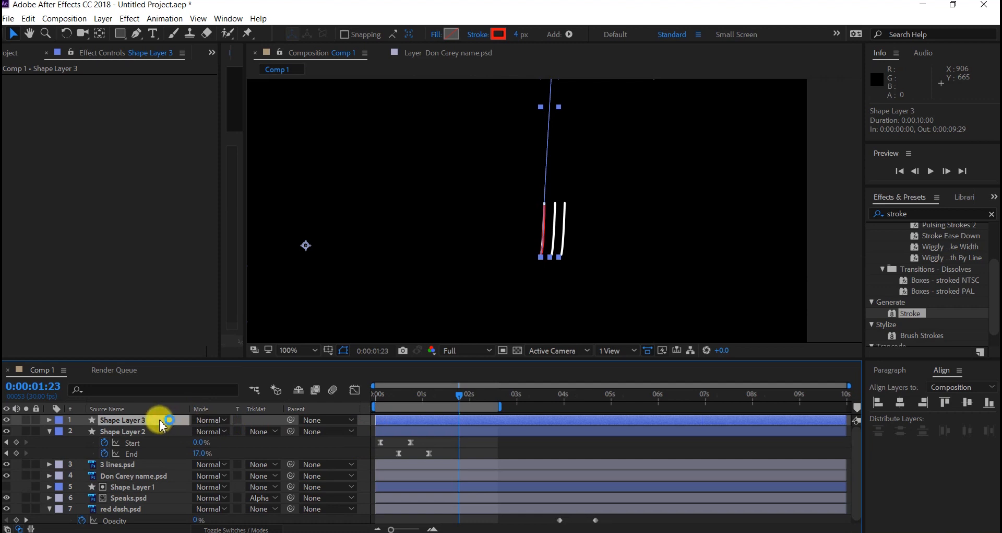
key("p")
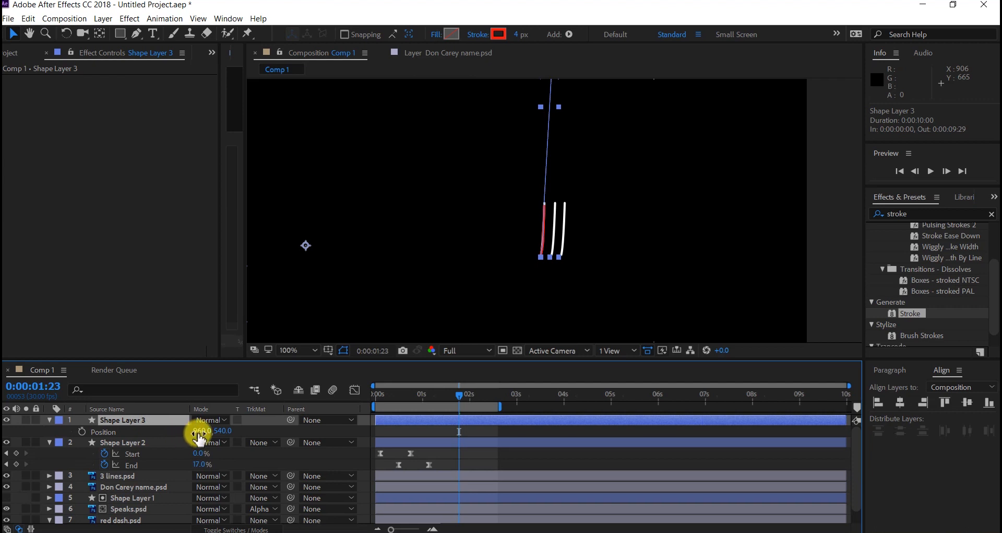
left_click_drag(199, 433, 213, 432)
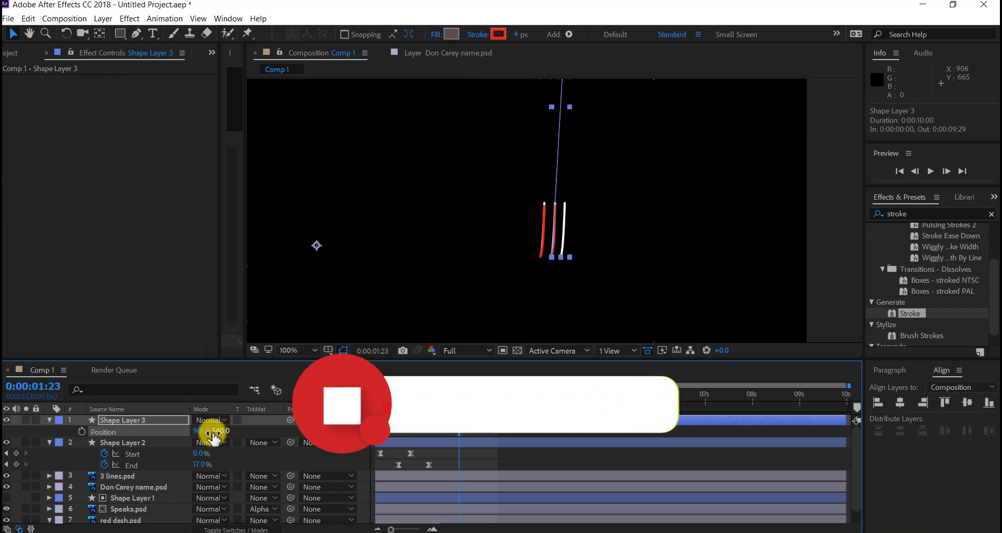
Duplicate Shape Layer 3 and shift the original over the third line at position 1000.0, 540.0
key("ctrl+d")
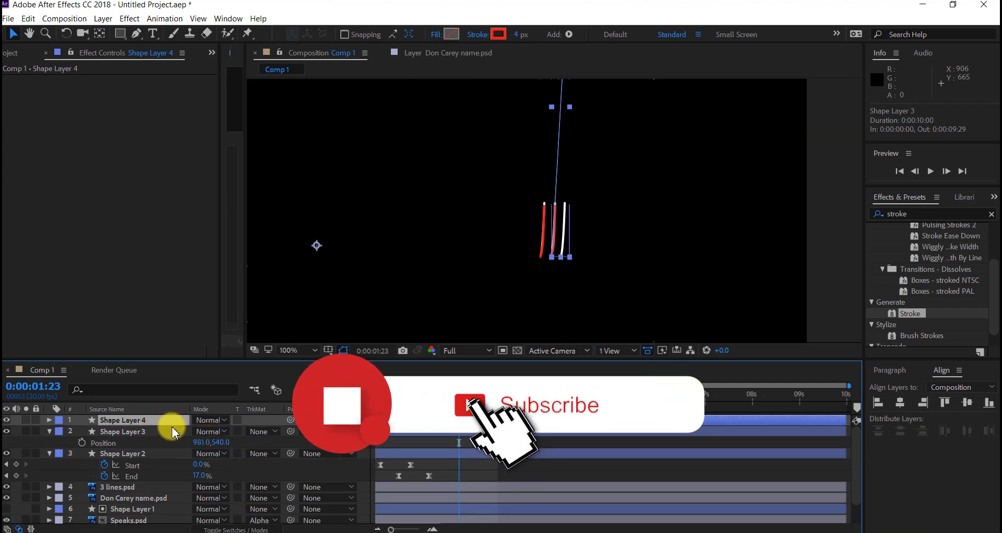
left_click(155, 465)
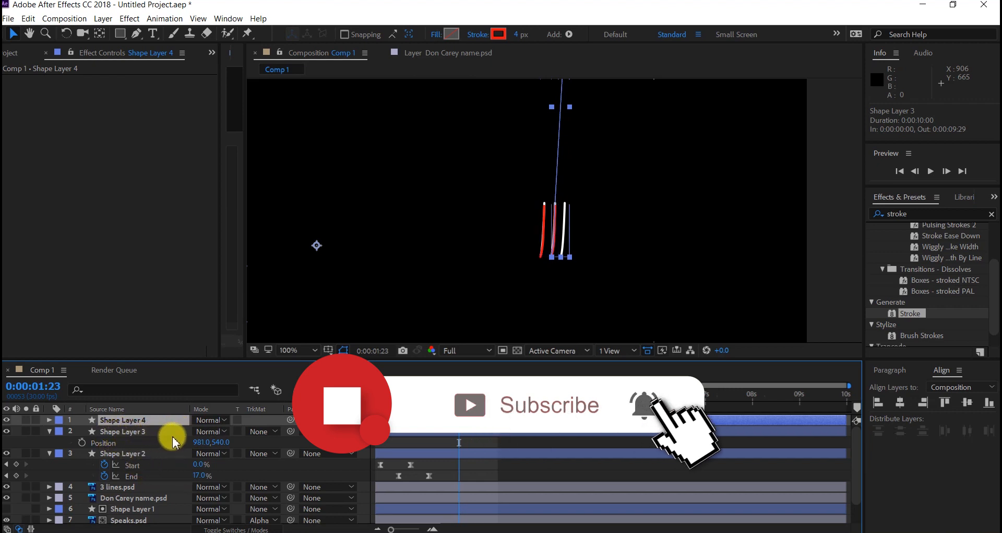
left_click_drag(196, 441, 209, 441)
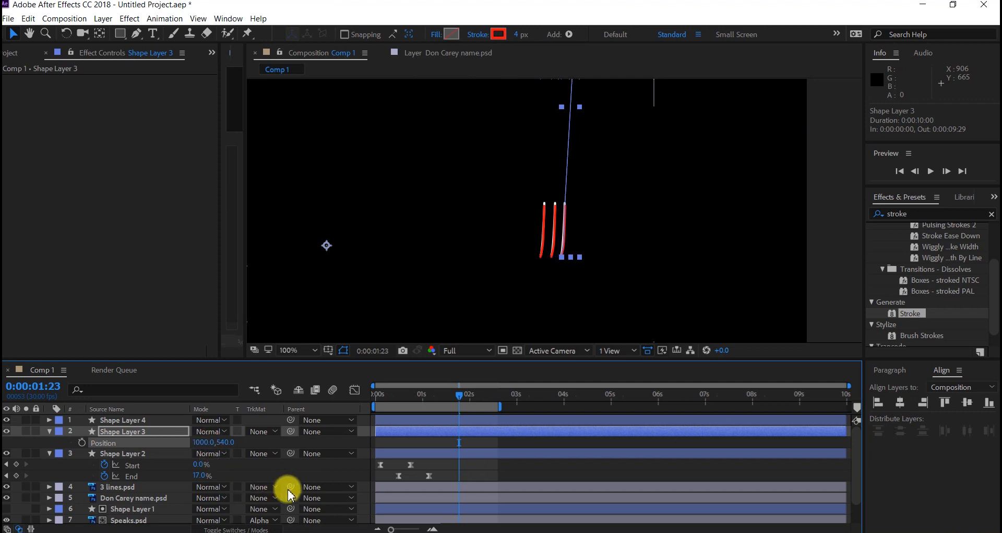
Reveal the keyframes of Shape Layers 2, 3 and 4 together and hide the 3 lines.psd layer
left_click(135, 420, "shift")
left_click(132, 432, "ctrl")
left_click(134, 431, "ctrl")
left_click(120, 452, "ctrl")
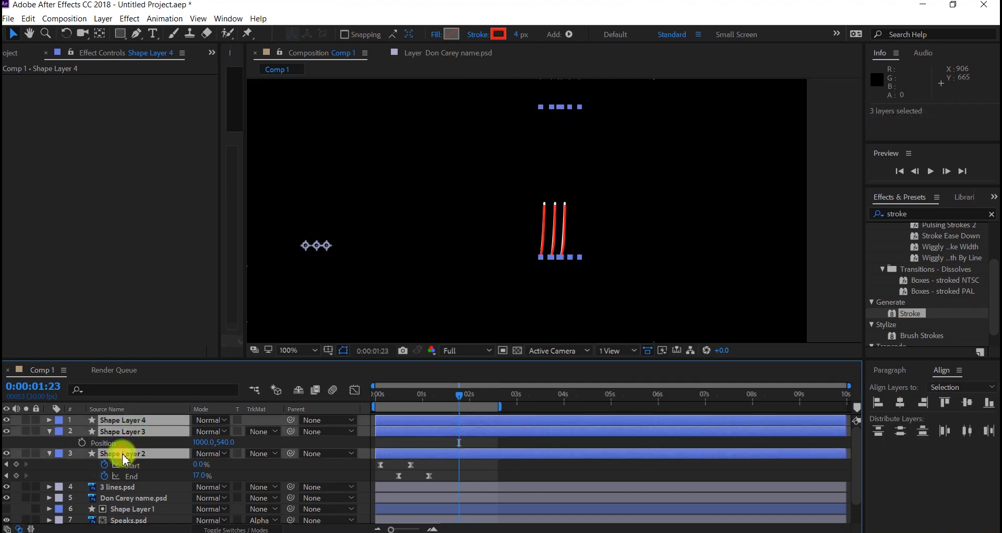
key("u")
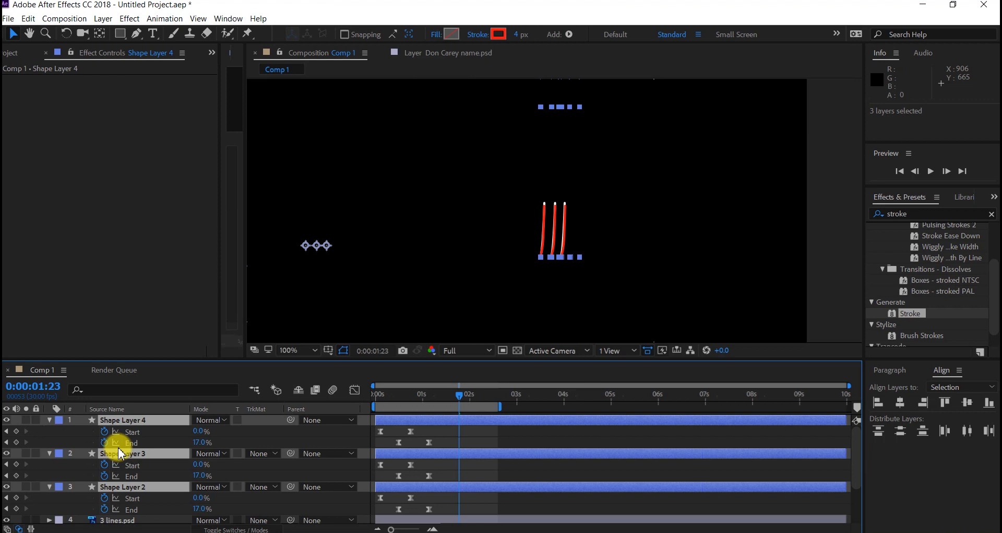
scroll(134, 469, "down", 3)
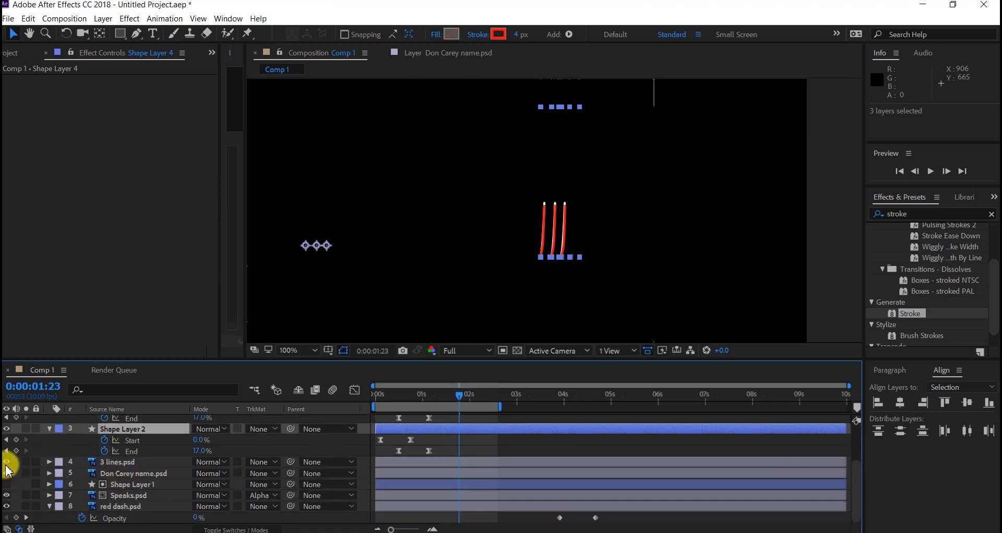
left_click(7, 464)
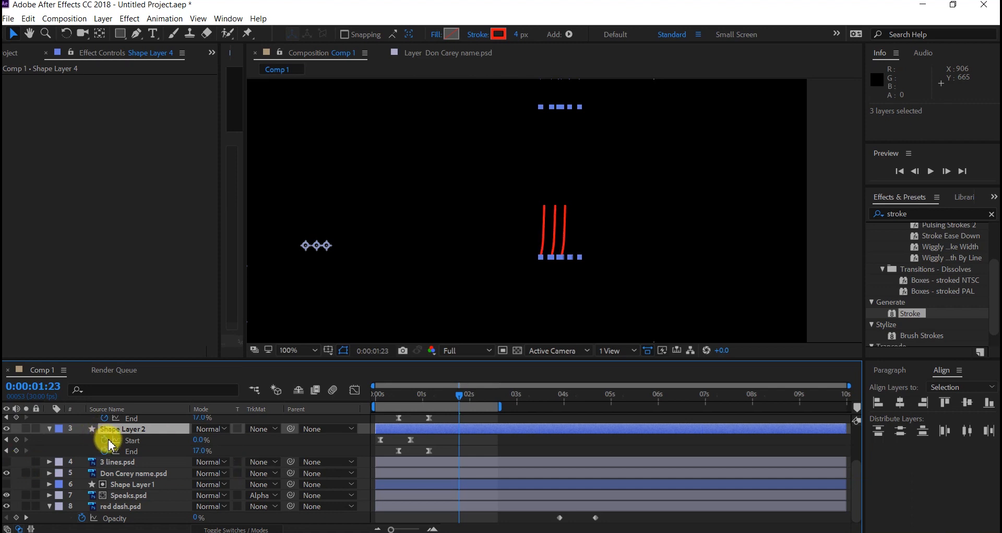
Collapse the three selected shape layers and pre-compose them into a new composition named strokes
key("u")
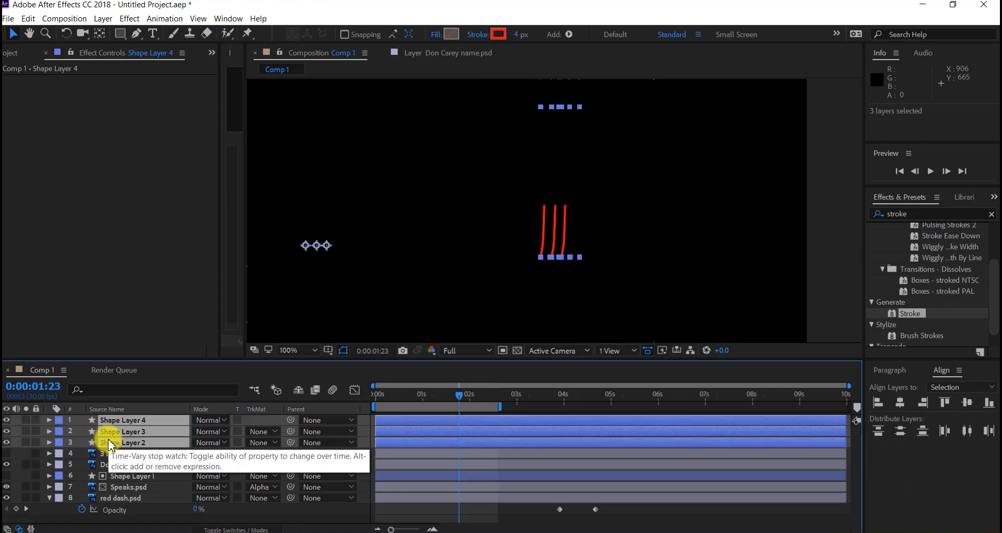
left_click(109, 440)
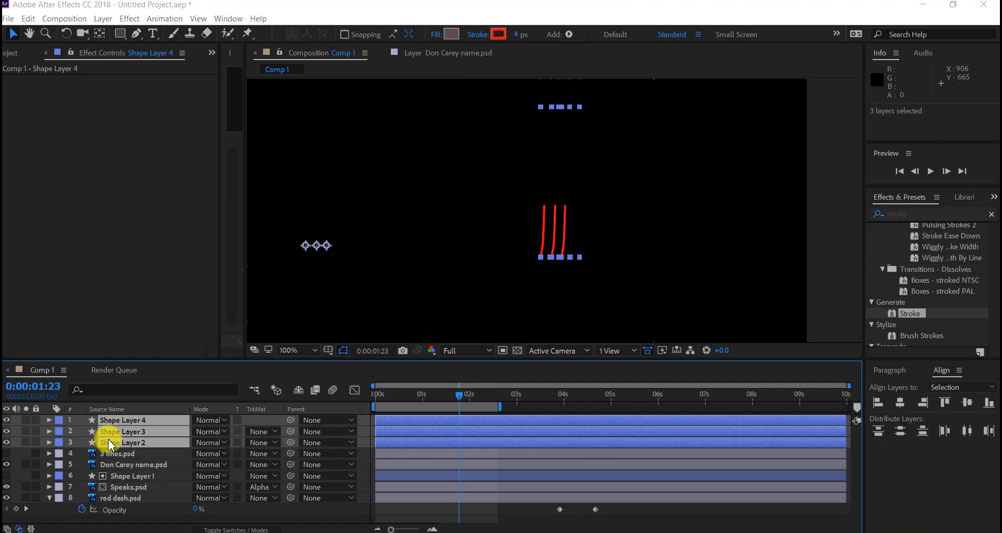
key("ctrl+shift+c")
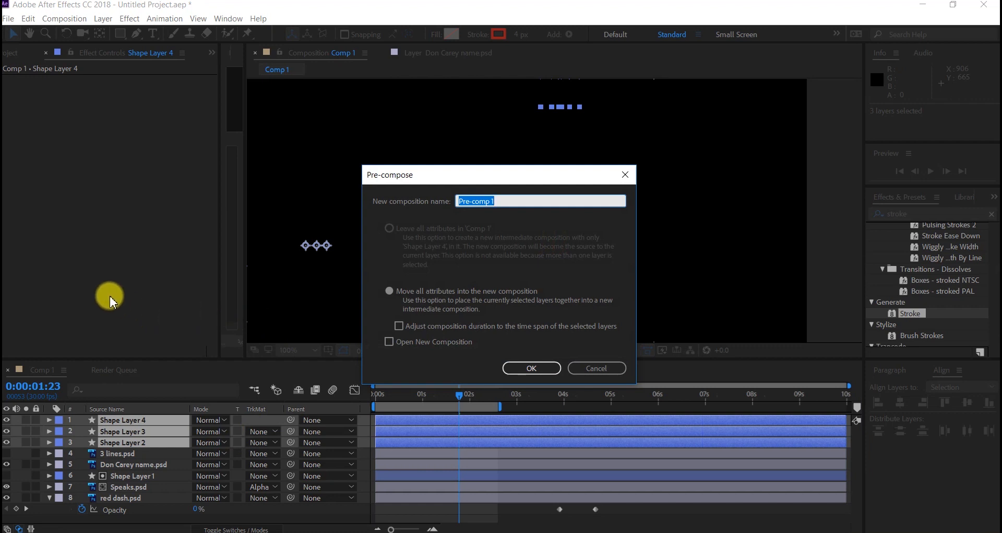
left_click(63, 224)
key("Return")
left_click(475, 216)
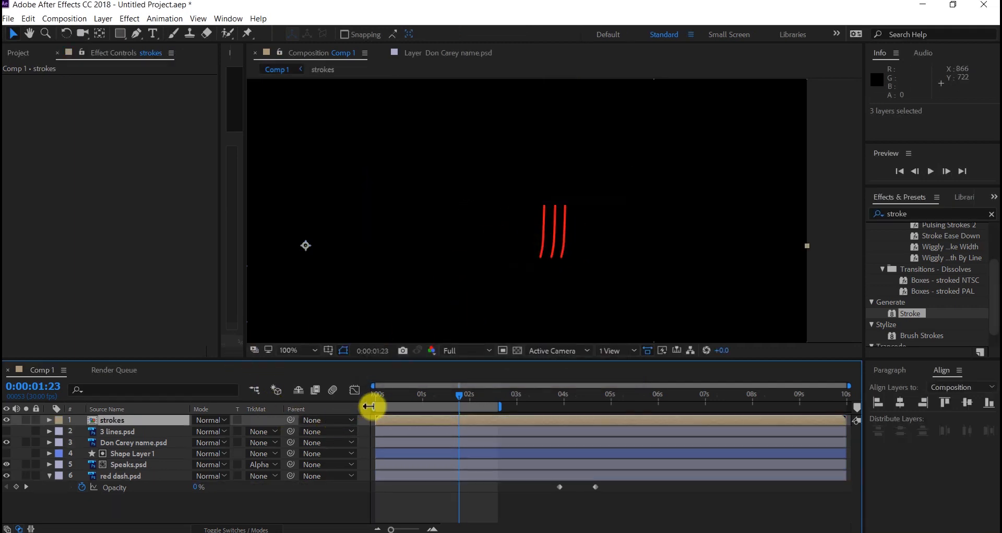
Add a Position keyframe to the strokes layer at 0:00:02:19
left_click_drag(383, 393, 501, 403)
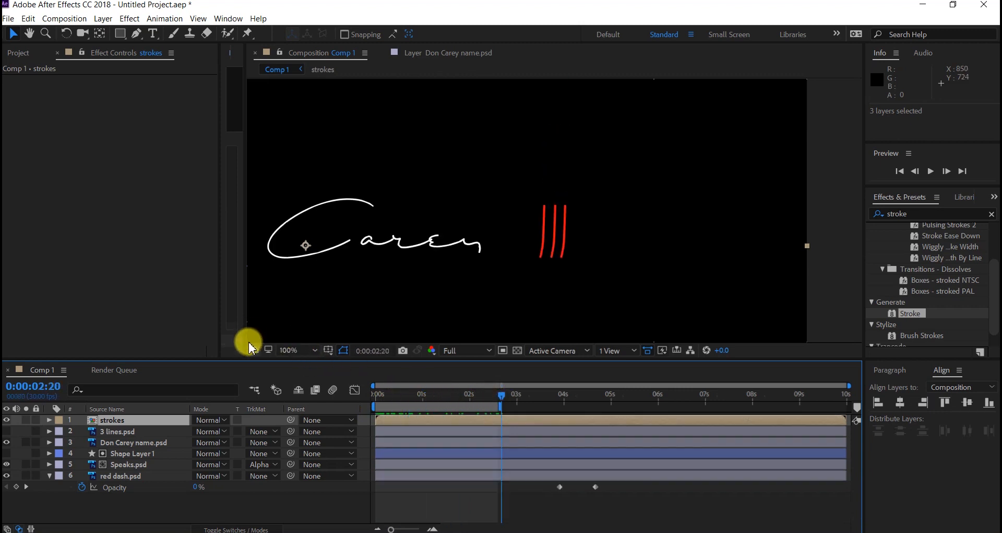
left_click(290, 351)
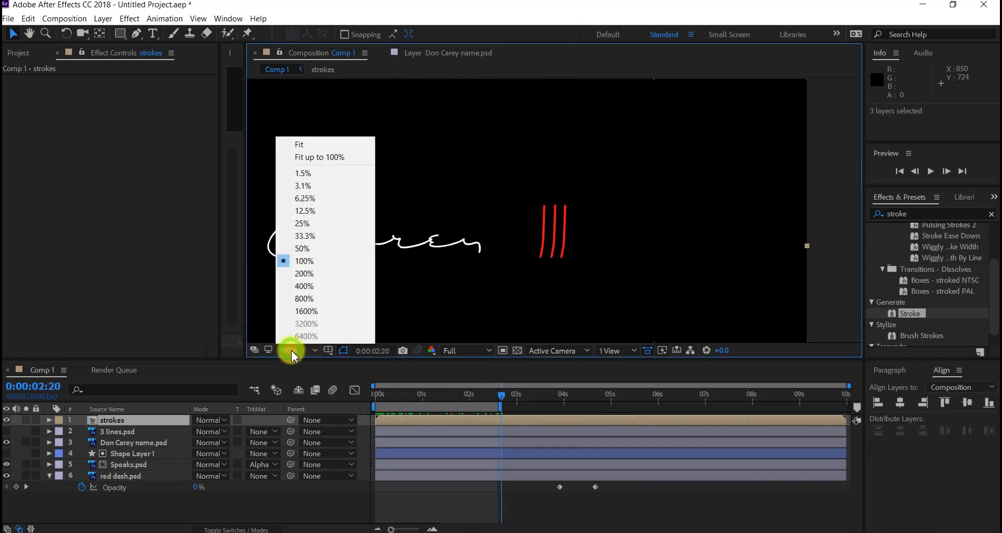
left_click(313, 157)
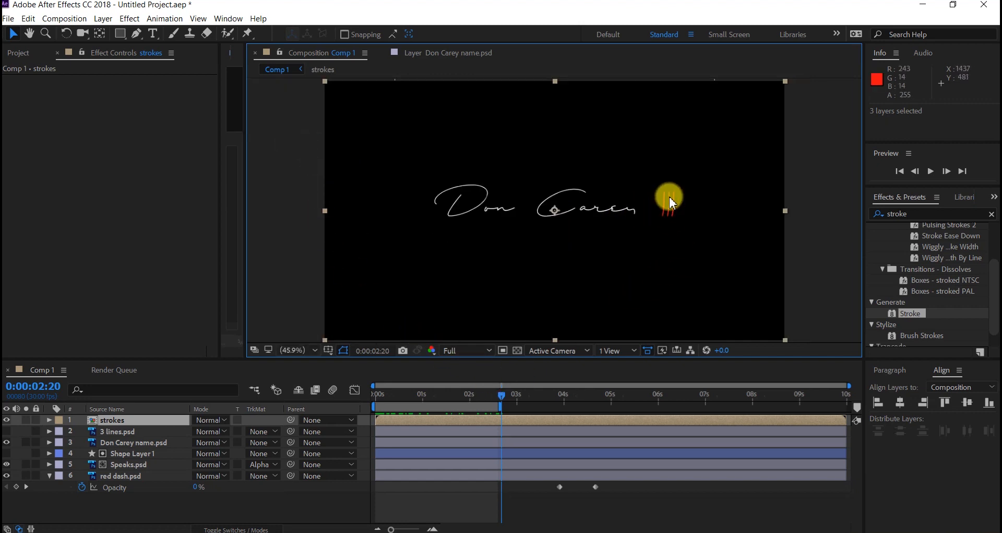
left_click(454, 421)
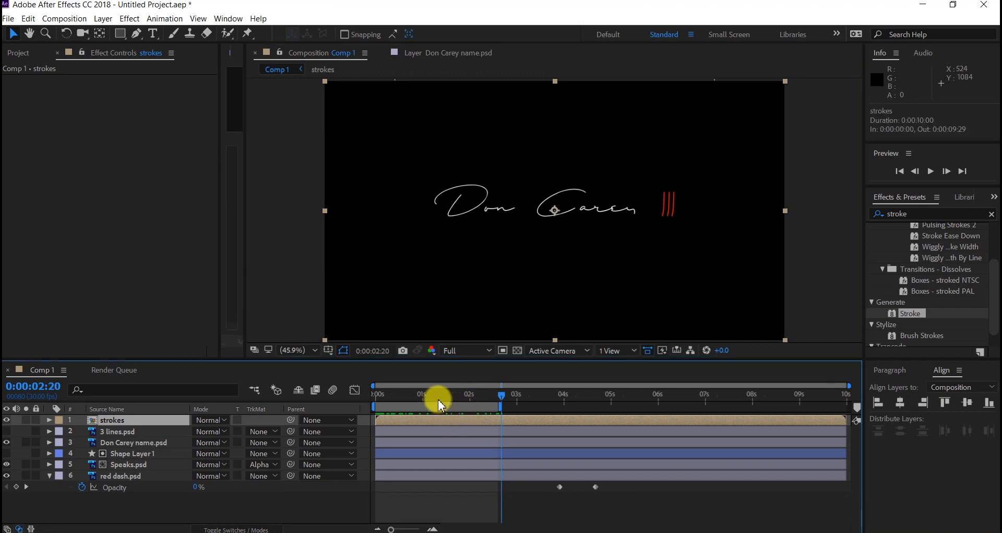
mouse_move(385, 399)
left_mouse_down()
mouse_move(517, 402)
mouse_move(485, 402)
mouse_move(500, 402)
left_mouse_up()
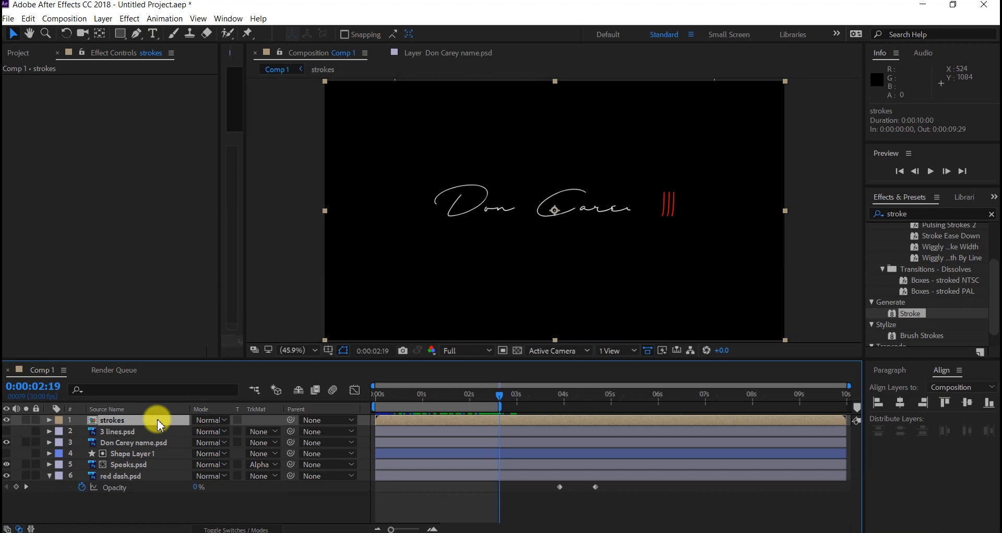
key("p")
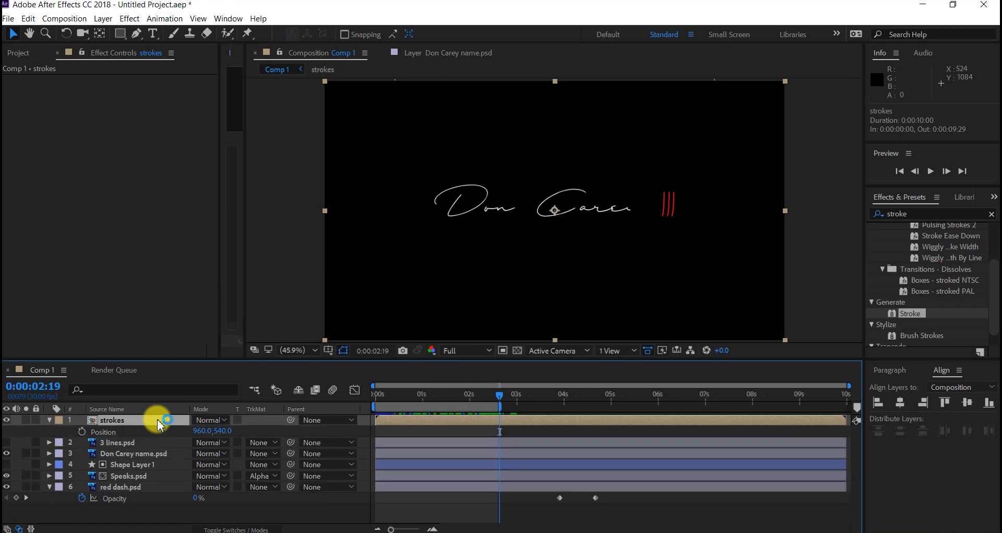
left_click(82, 432)
Set the strokes layer's position to 483.0, 540.0 at 0:00:01:00
mouse_move(418, 399)
left_mouse_down()
mouse_move(371, 409)
mouse_move(425, 408)
left_mouse_up()
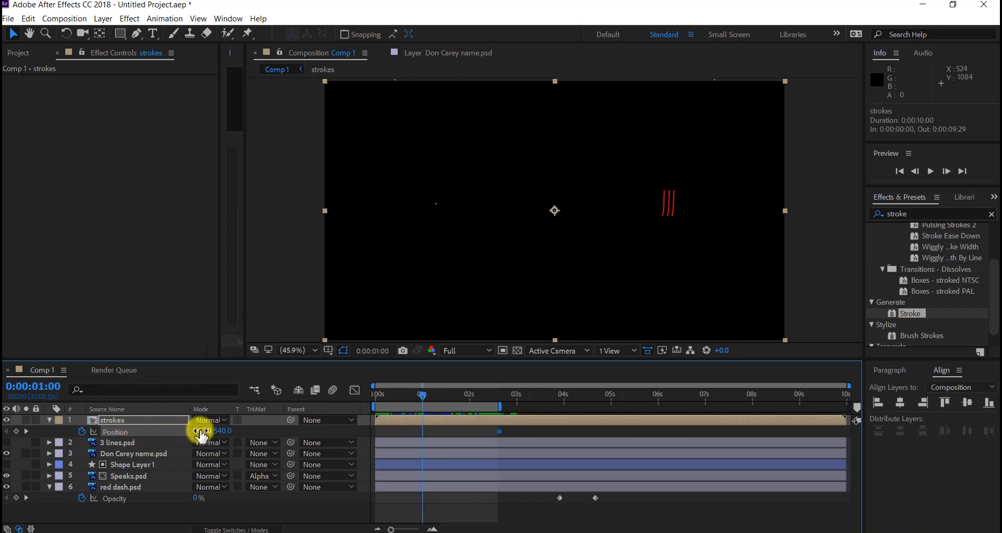
mouse_move(201, 435)
left_mouse_down()
mouse_move(190, 425)
mouse_move(5, 422)
left_mouse_up()
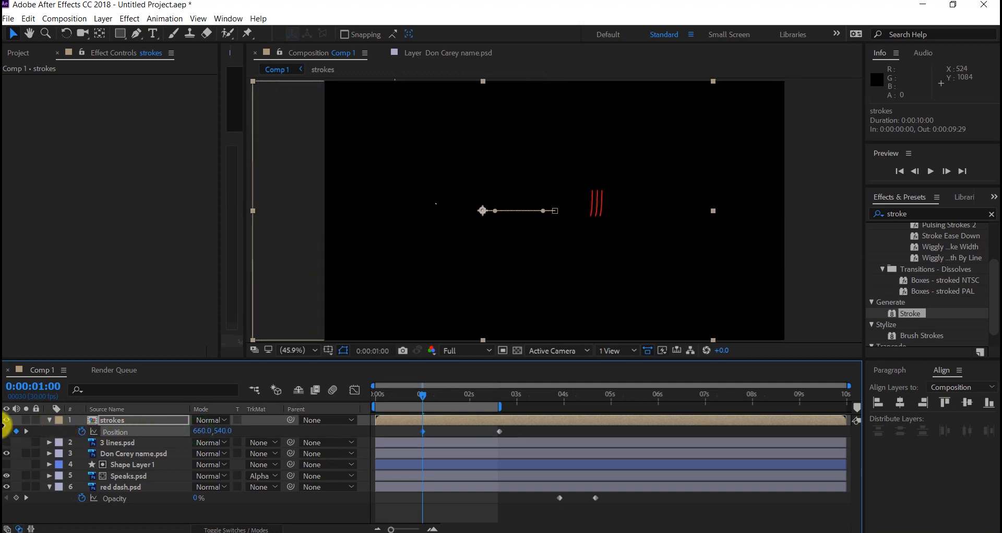
mouse_move(197, 432)
left_mouse_down()
mouse_move(17, 432)
mouse_move(83, 430)
left_mouse_up()
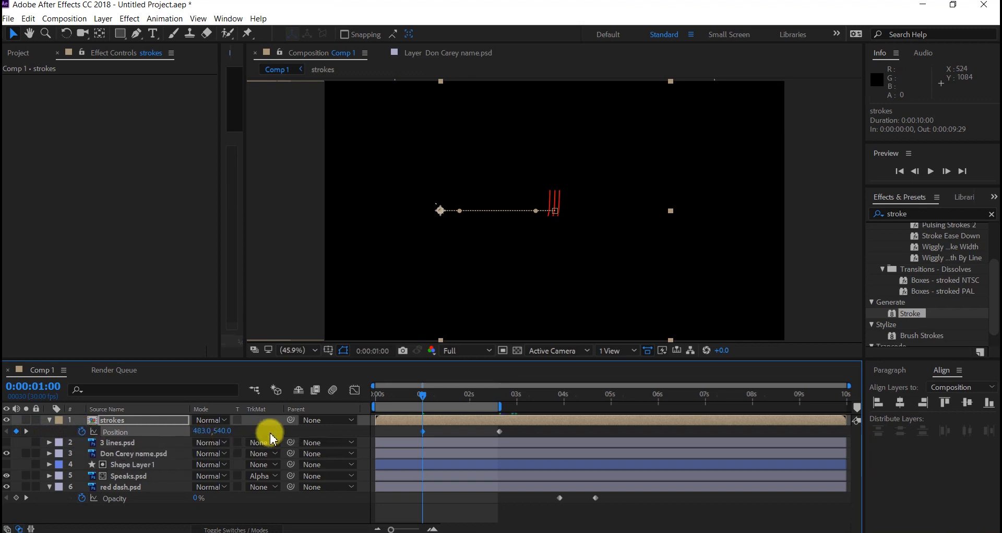
Apply Easy Ease to both Position keyframes of the strokes layer
left_click(512, 431)
left_click_drag(511, 426, 449, 433)
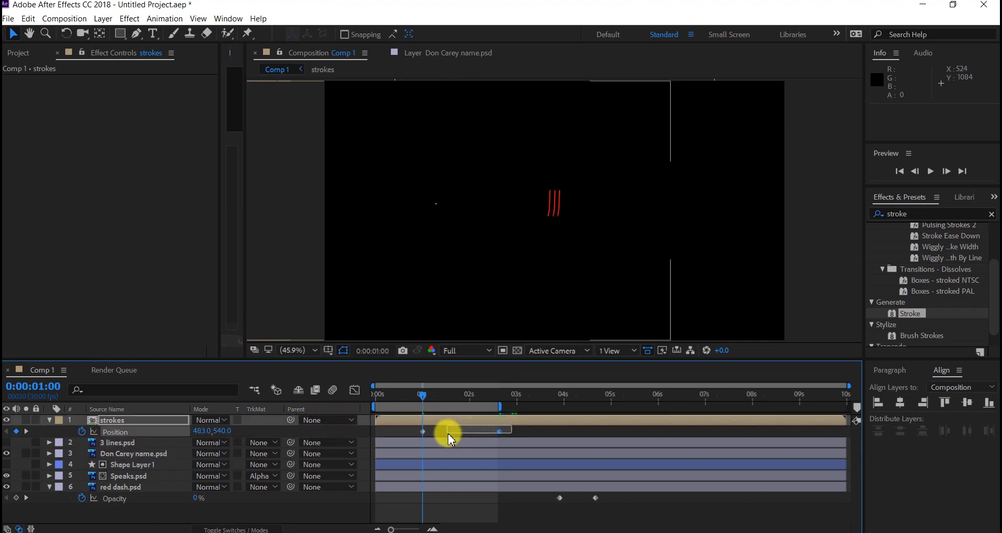
key("F9")
left_click(457, 389)
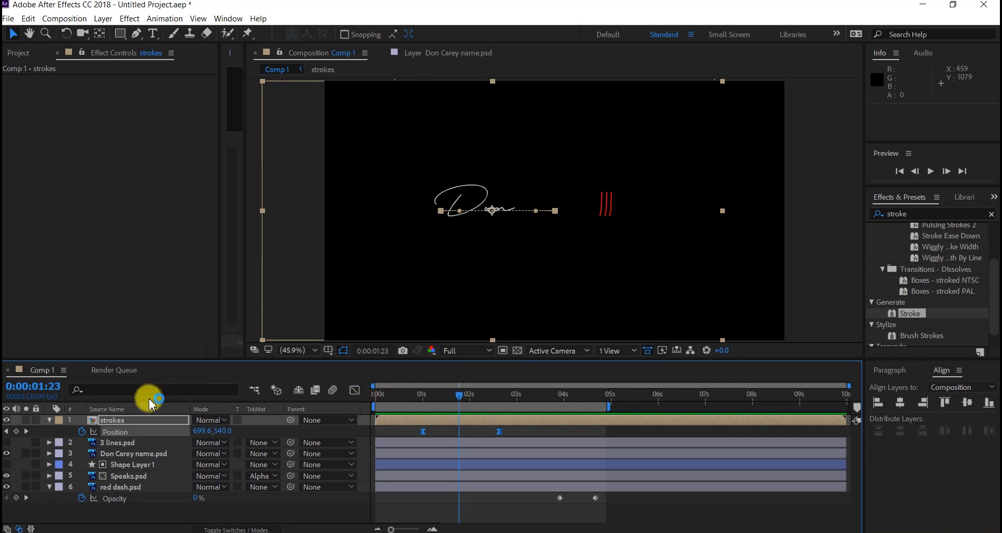
Open the strokes composition and reveal the keyframes of Shape Layers 2, 3 and 4
double_click(92, 420)
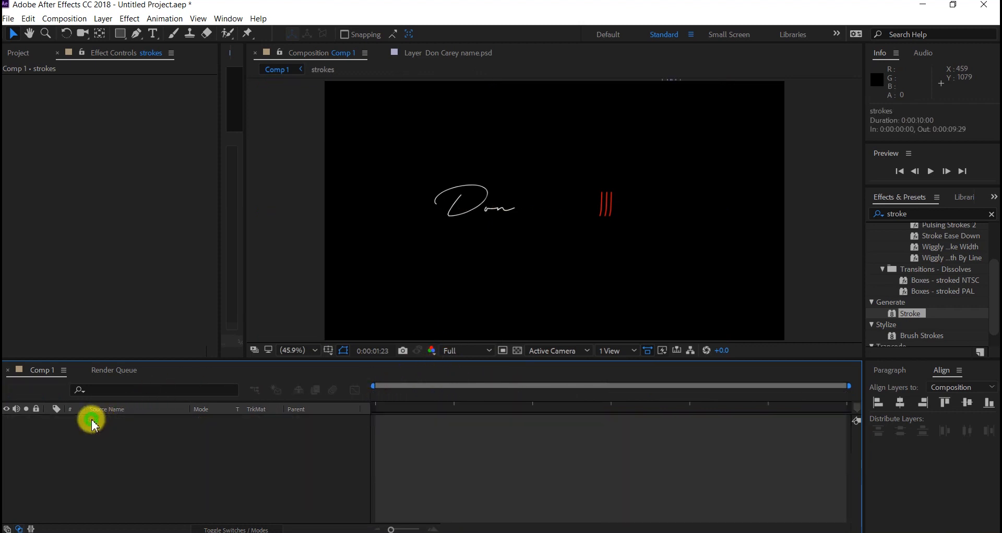
left_click(387, 417)
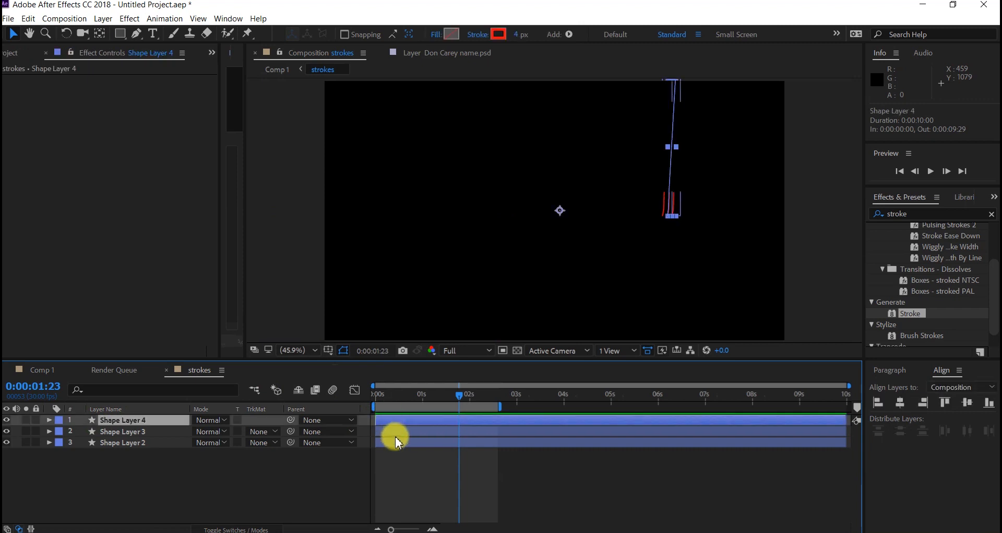
left_click(397, 438, "shift")
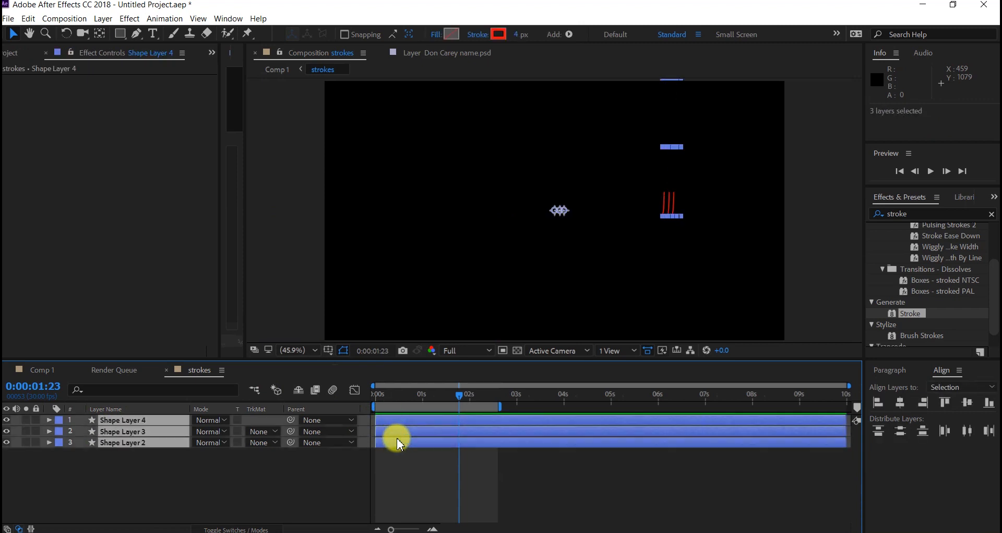
key("u")
Stagger the Start and End keyframes of Shape Layer 4 and Shape Layer 3 so the lines animate one after another
mouse_move(443, 431)
left_mouse_down()
mouse_move(375, 444)
mouse_move(453, 442)
left_mouse_up()
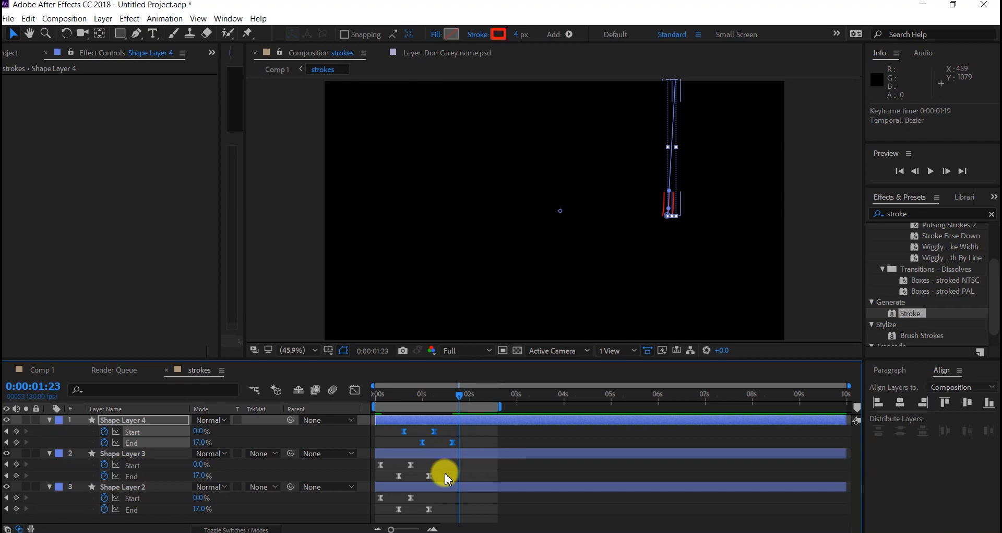
left_click(445, 474)
left_click_drag(446, 478, 371, 471)
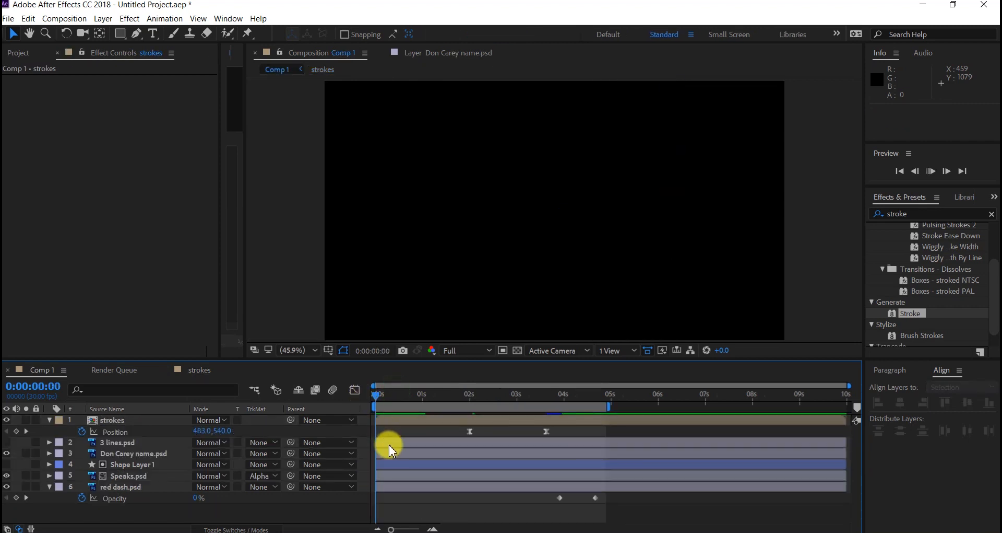
Preview Comp 1, shift the strokes layer's two Position keyframes earlier to about 1.7 and 3 seconds, and replay the animation
key("space")
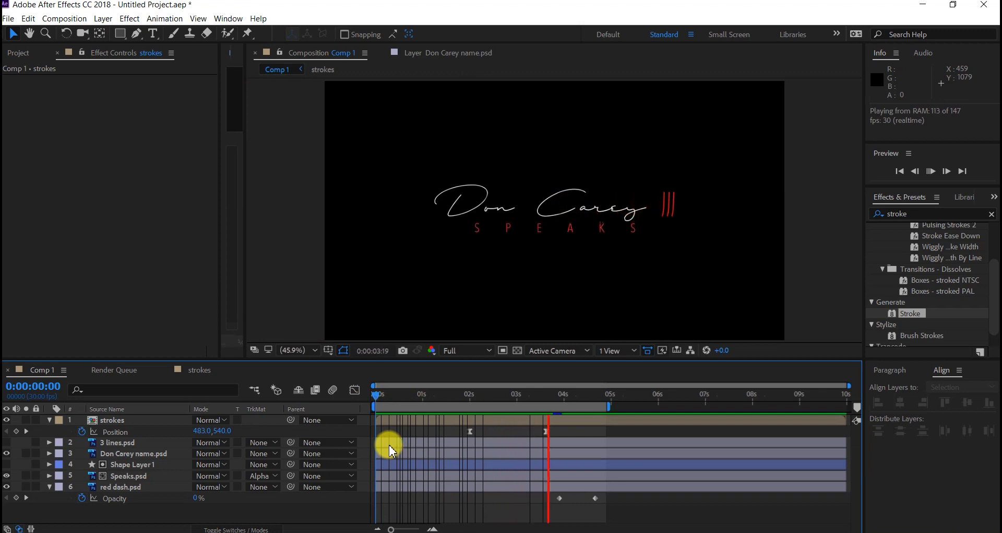
key("space")
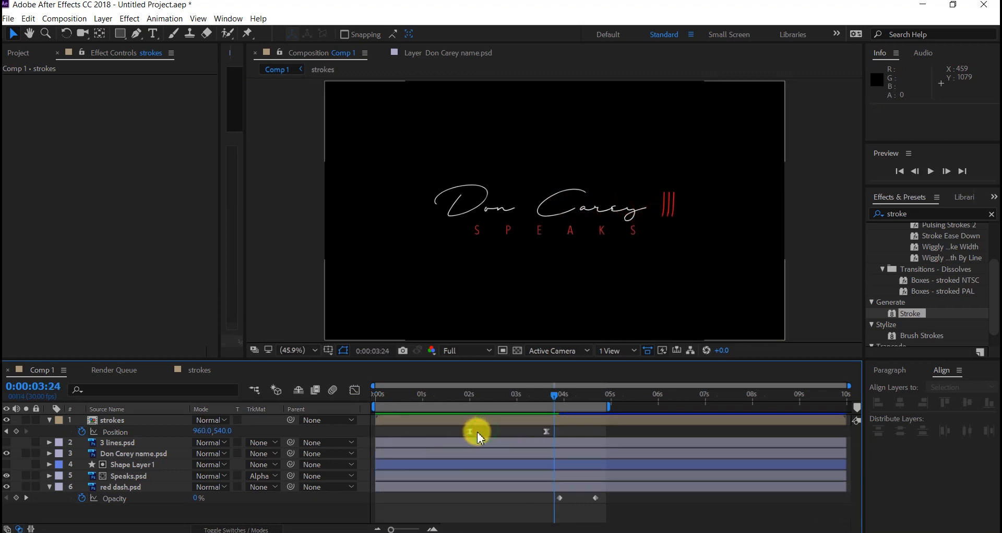
left_click_drag(546, 432, 462, 440)
left_click_drag(454, 398, 365, 395)
key("space")
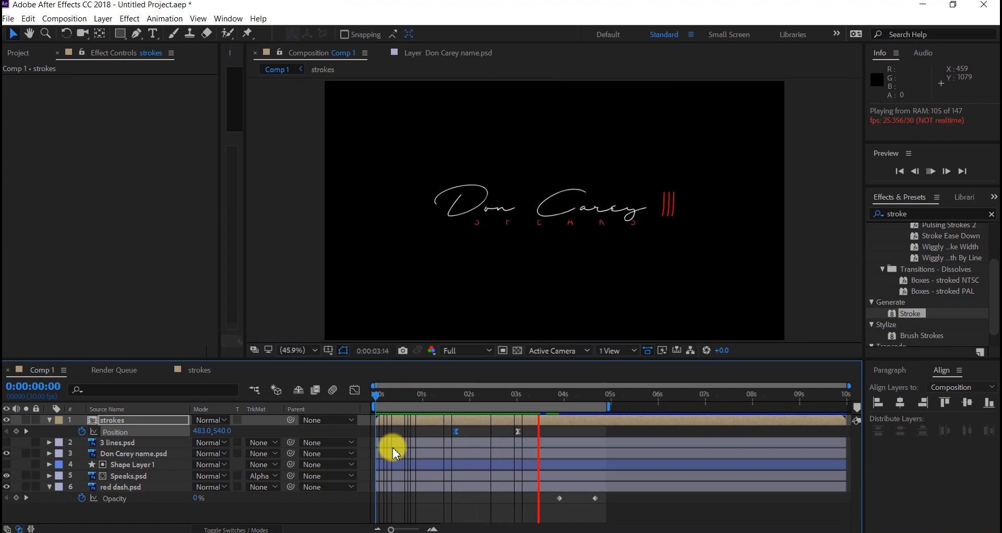
left_click(392, 447)
Lengthen the ease into the strokes layer's second Position keyframe on its speed graph and preview the animation from the start
left_click(519, 434)
left_click(519, 433)
left_click(353, 391)
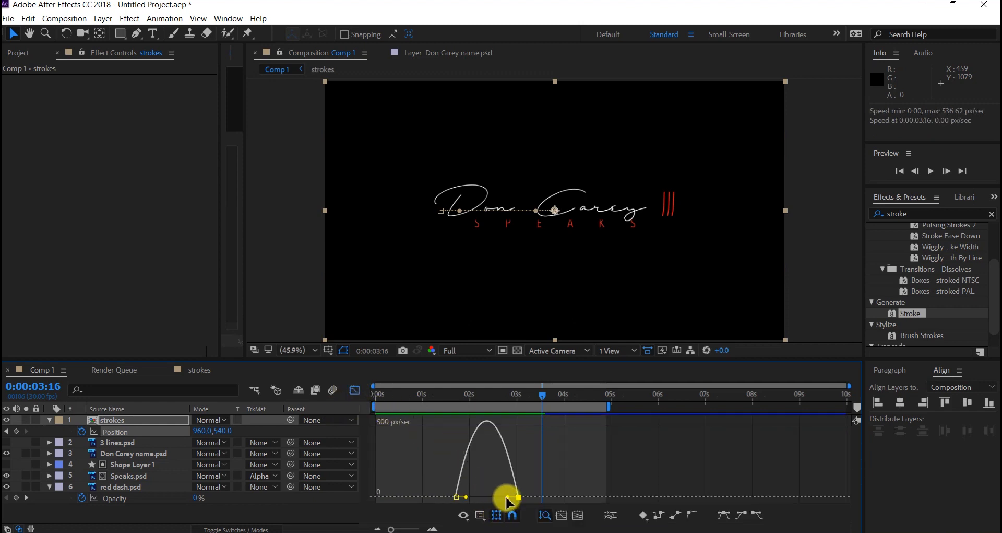
left_click_drag(507, 499, 487, 499)
left_click(355, 391)
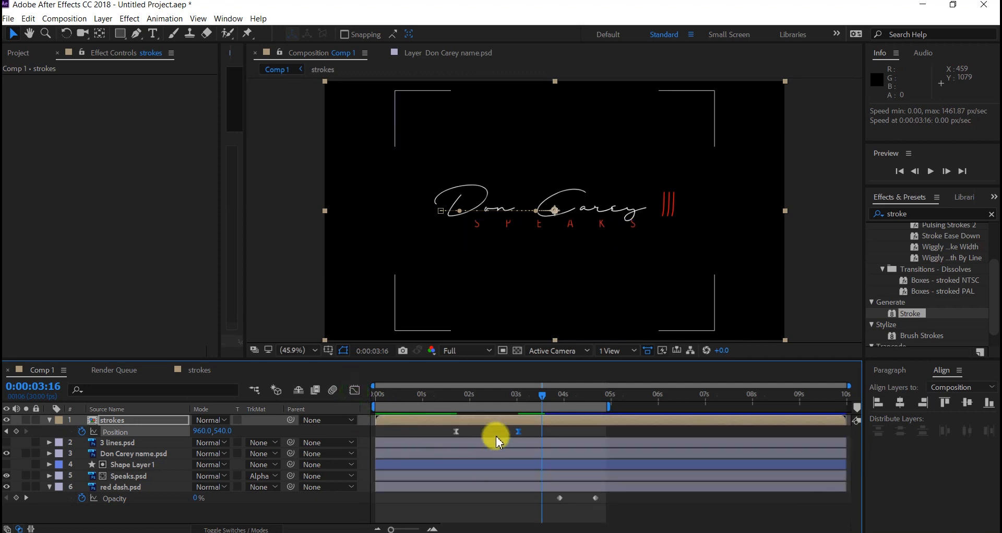
left_click_drag(436, 401, 377, 402)
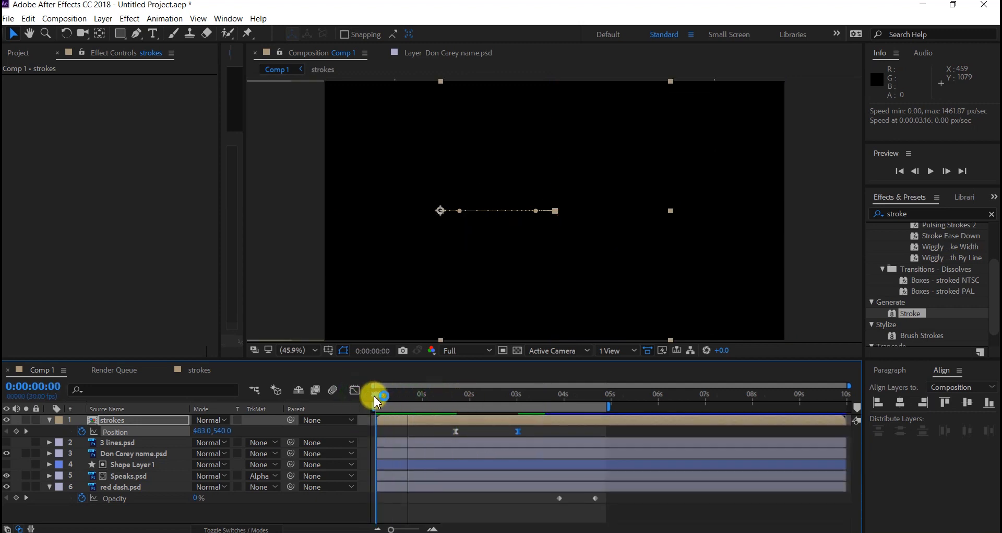
key("space")
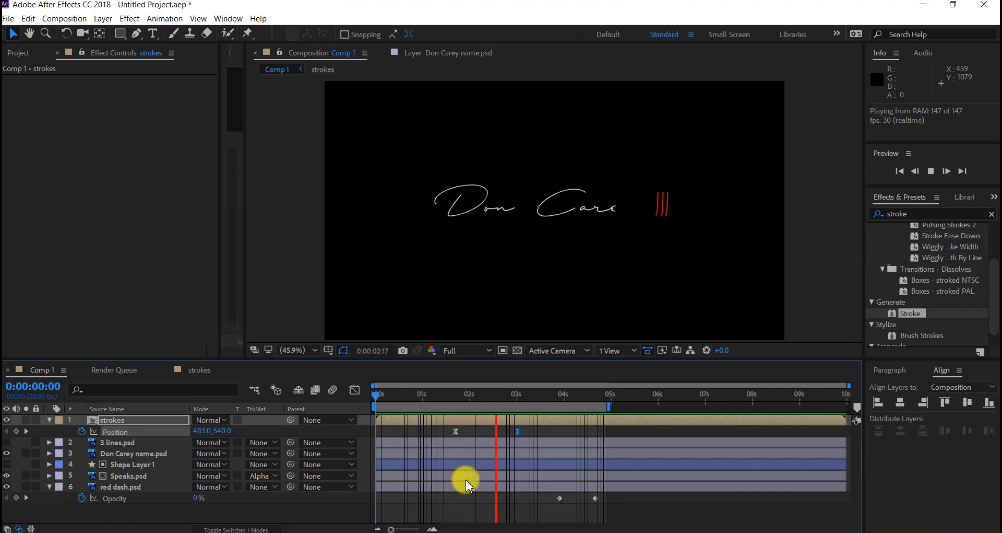
key("space")
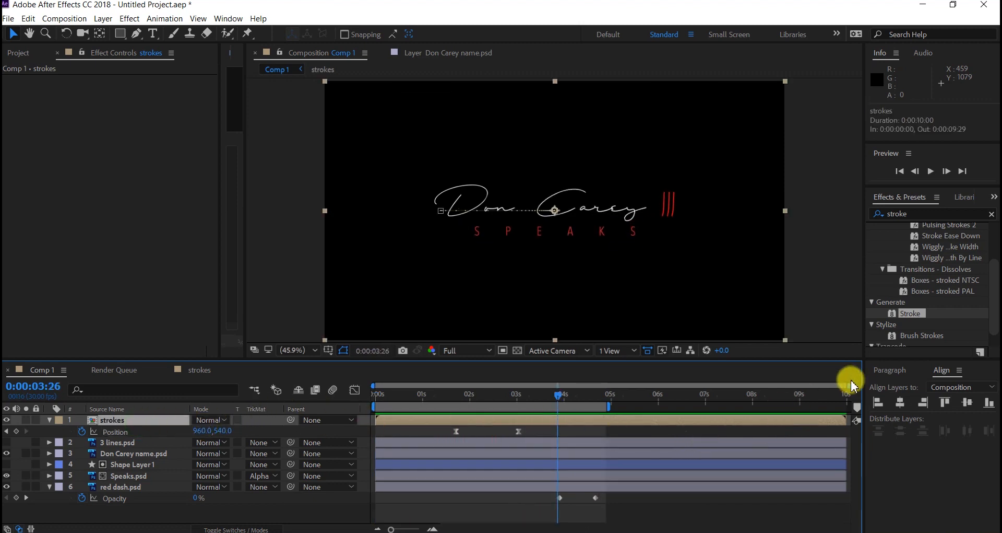
Apply the Fill effect to the strokes layer with the white color FFFFFF
left_click(894, 214)
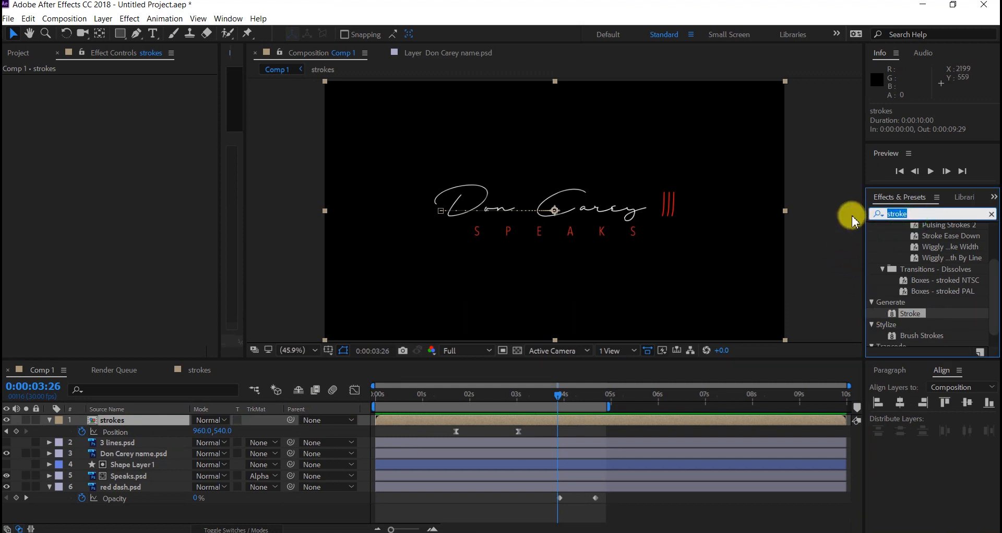
type("fill")
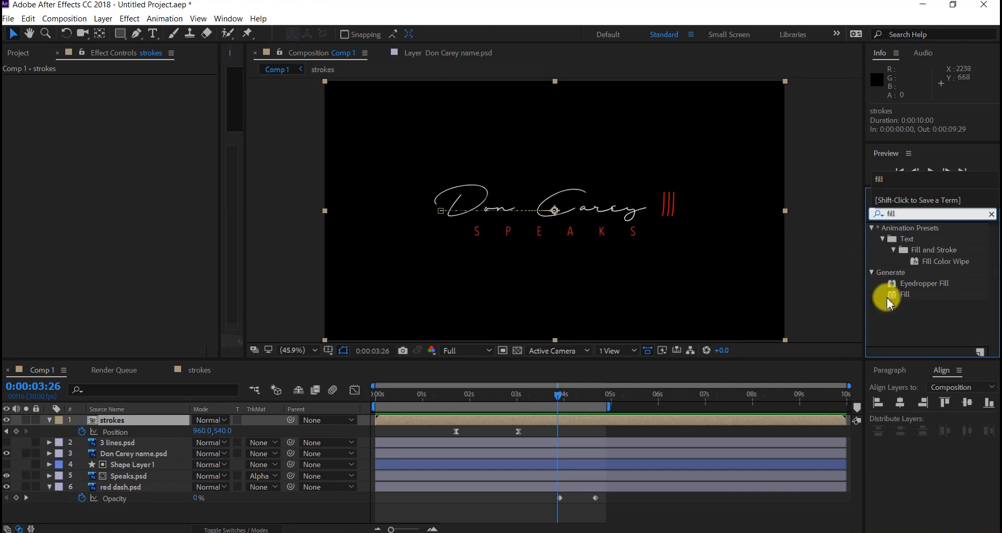
mouse_move(895, 300)
left_mouse_down()
mouse_move(282, 363)
mouse_move(150, 396)
mouse_move(151, 422)
left_mouse_up()
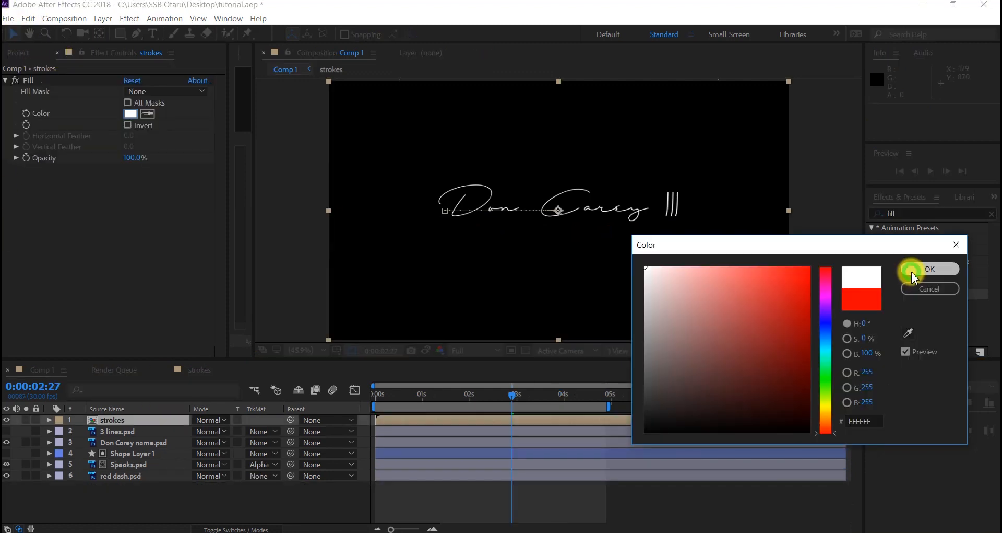
left_click(914, 269)
left_click(522, 270)
Pre-compose all six layers of Comp 1 together, moving all attributes into the new composition
left_click(609, 395)
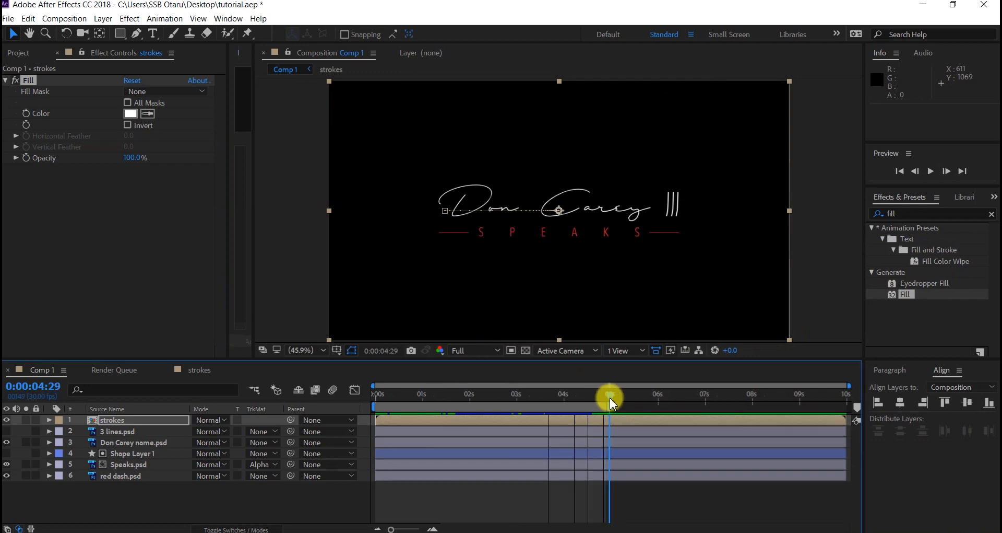
left_click(135, 479, "shift")
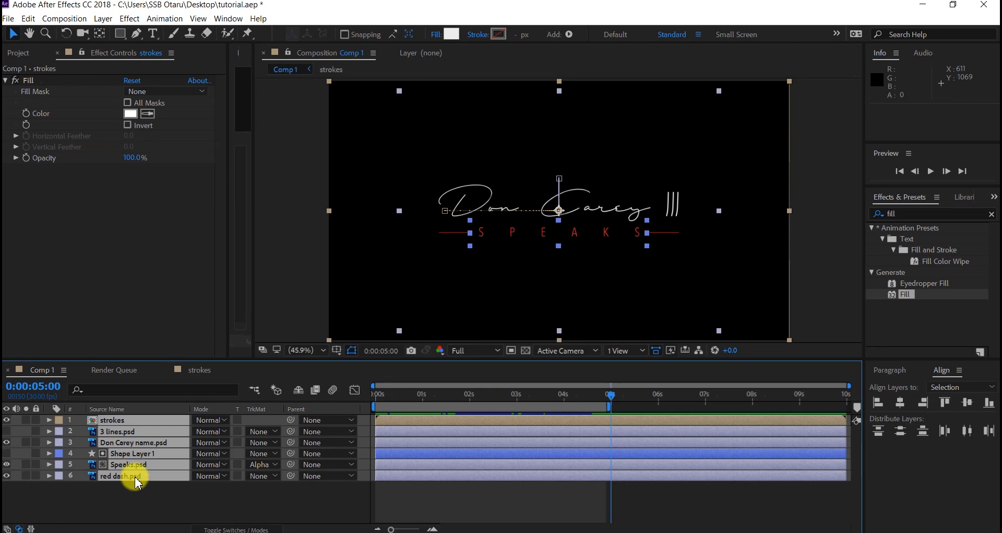
key("ctrl+shift+c")
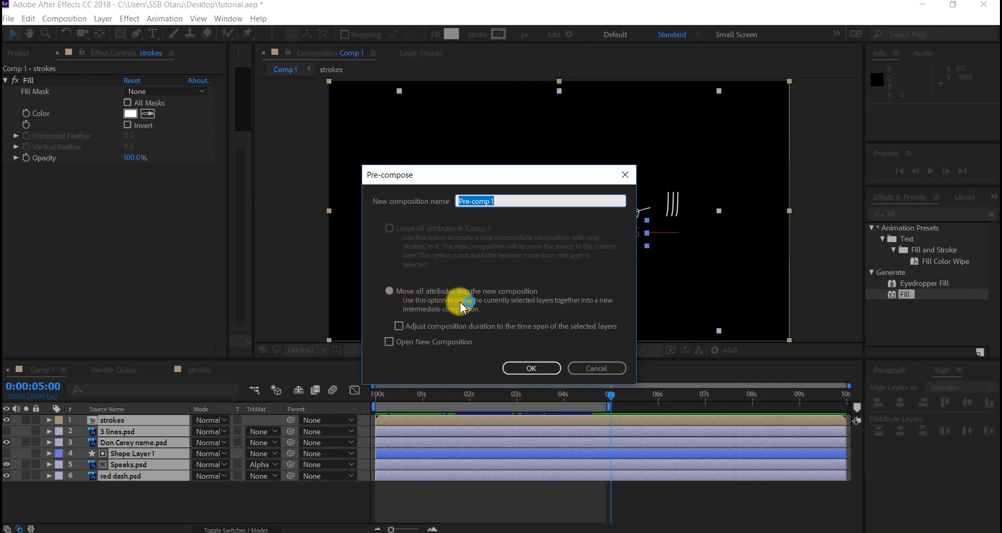
left_click(533, 368)
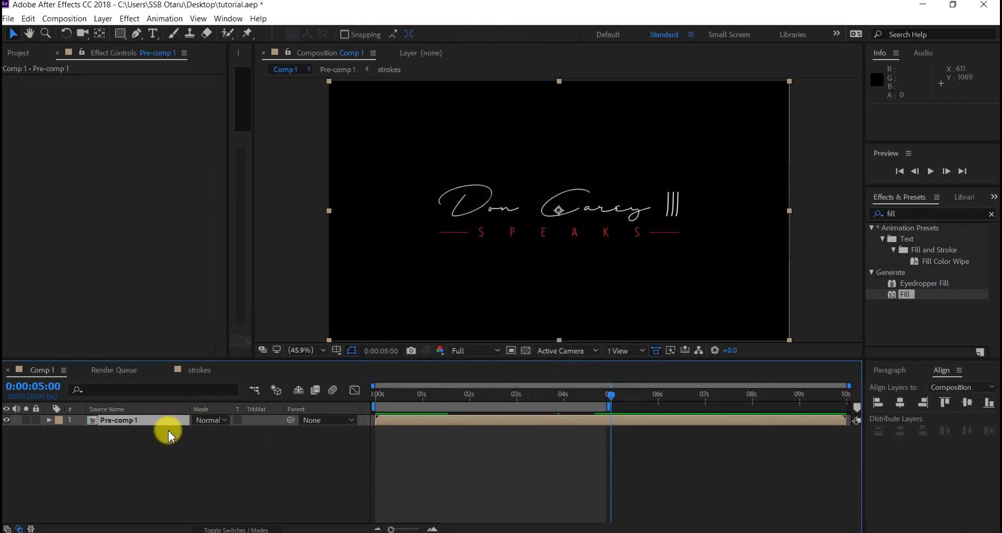
Create a black comp-size solid named bg and place it below the Pre-comp 1 layer
right_click(175, 457)
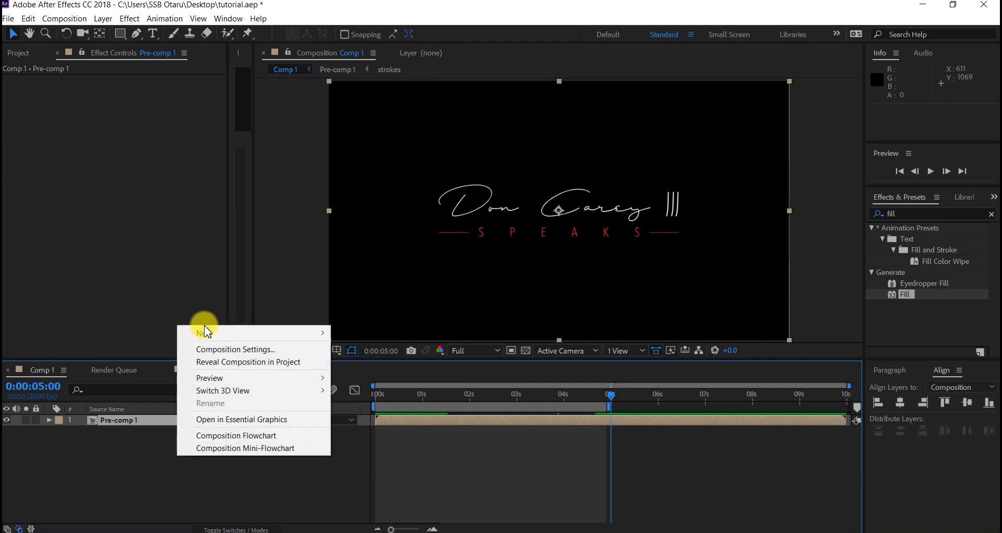
mouse_move(298, 333)
left_click(376, 364)
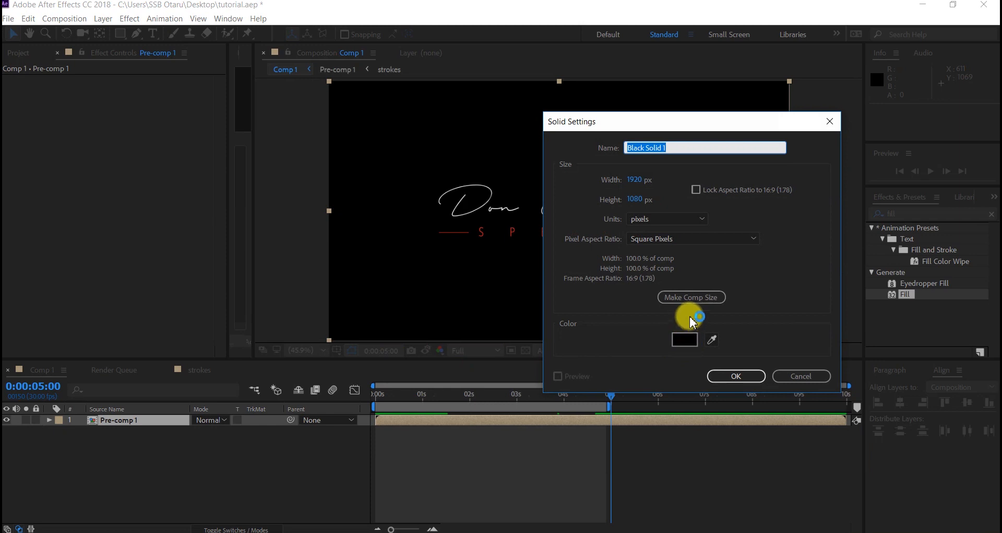
left_click(695, 297)
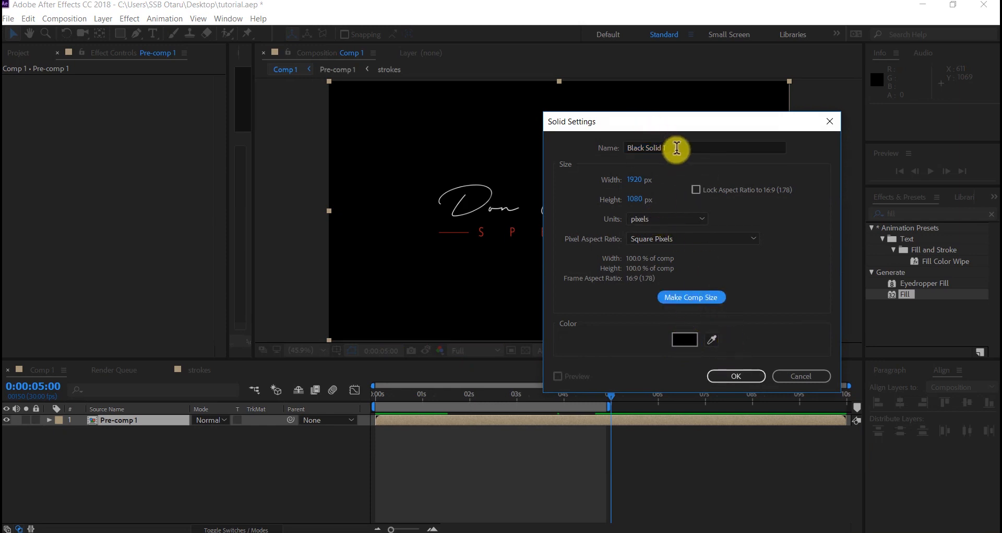
left_click(677, 148)
left_click_drag(678, 147, 554, 156)
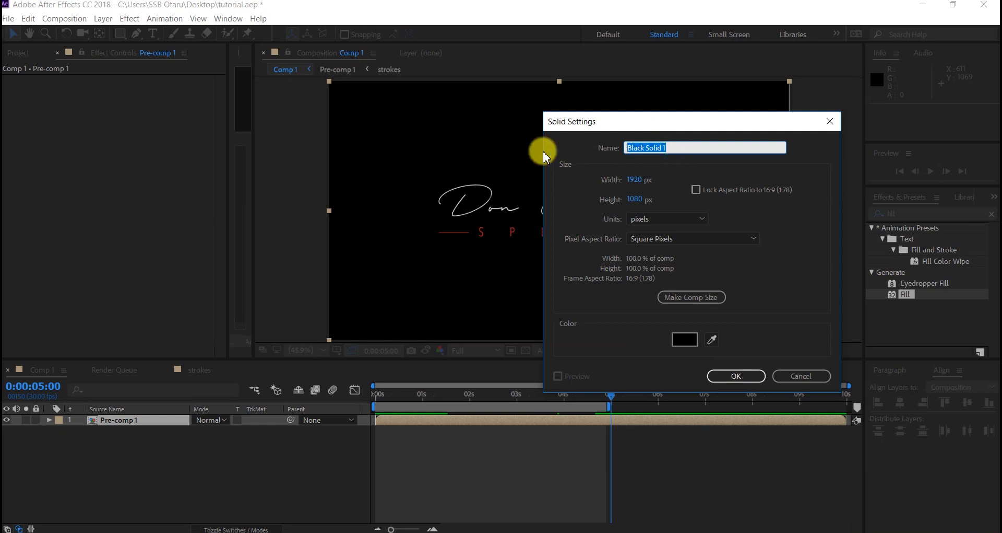
type("bg")
key("Return")
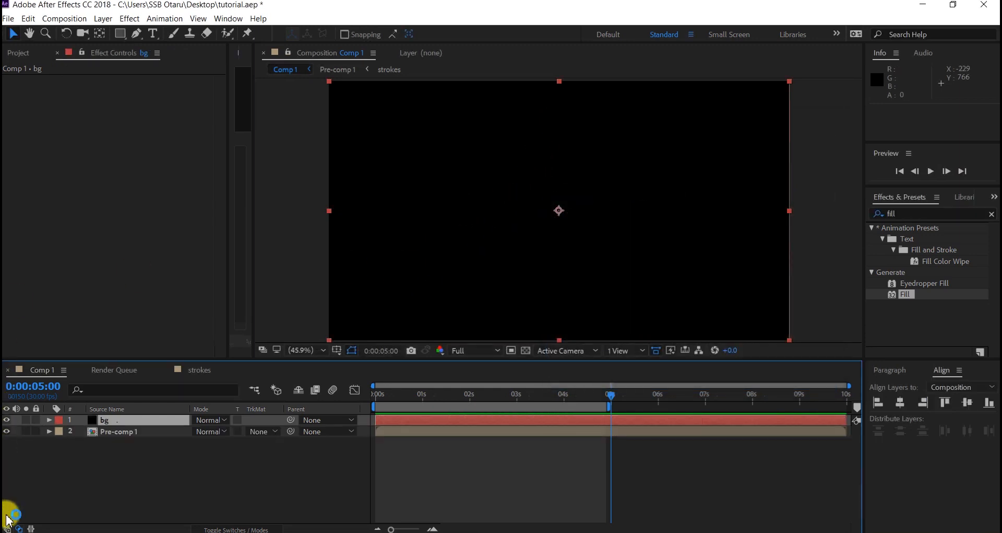
left_click_drag(108, 418, 114, 448)
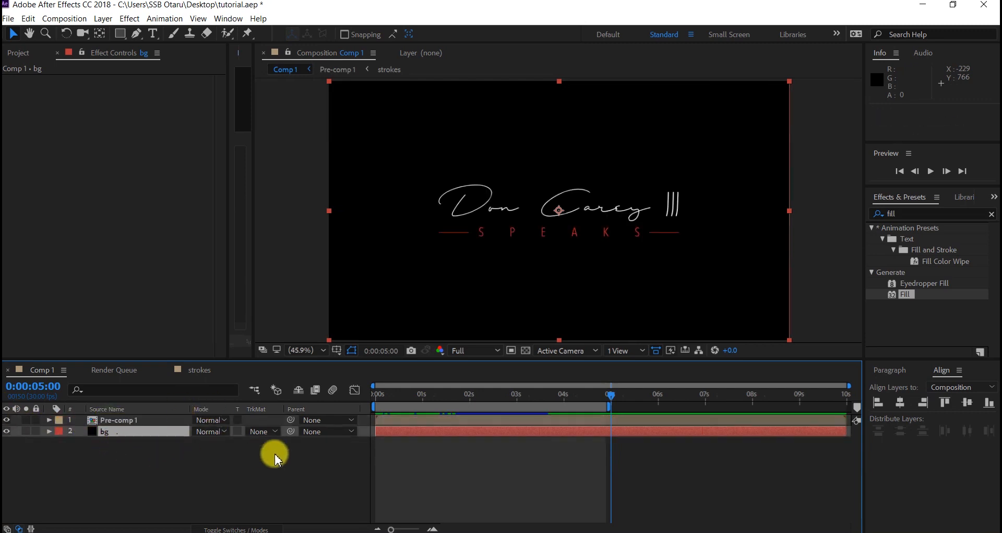
Add a Scale keyframe to the Pre-comp 1 layer at 3 seconds
left_click_drag(378, 398, 517, 409)
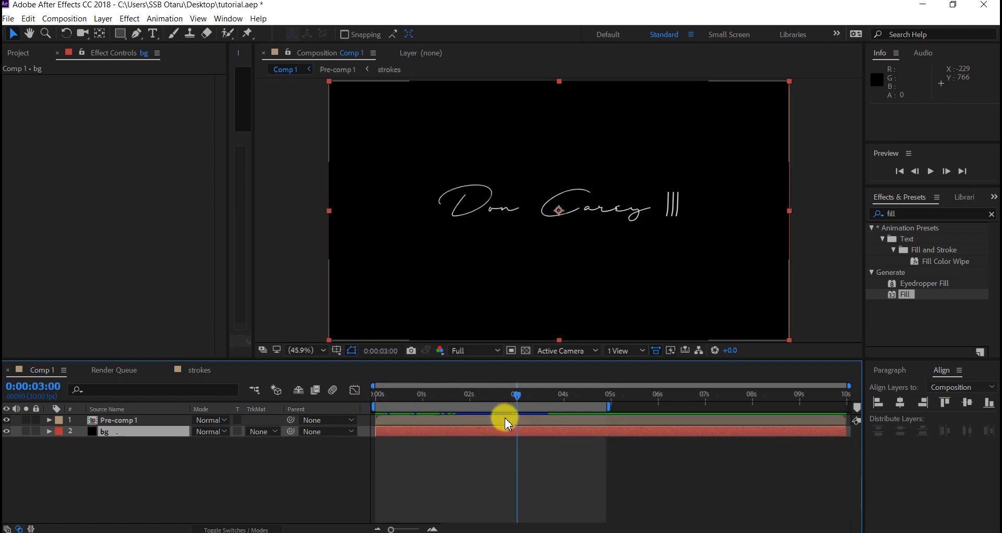
left_click(505, 420)
key("s")
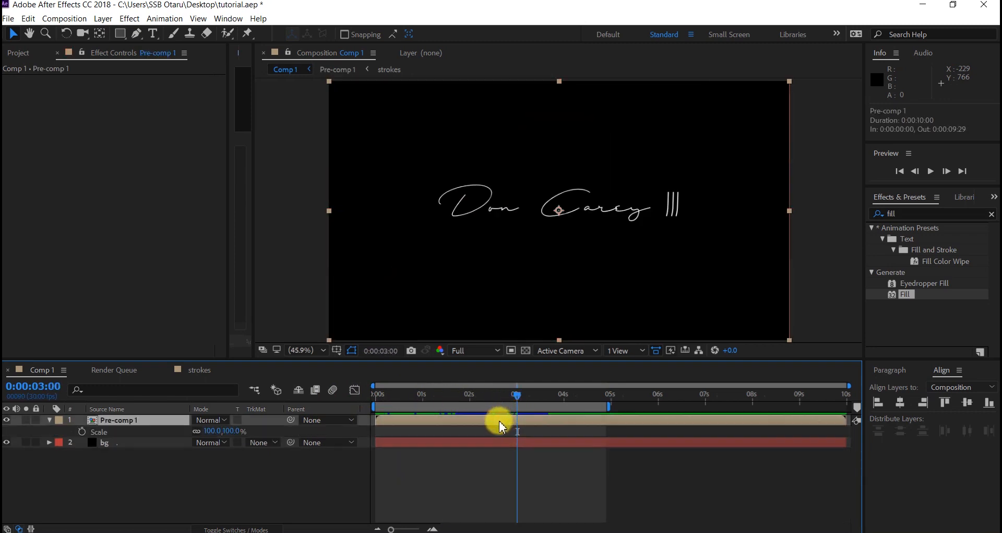
left_click(82, 432)
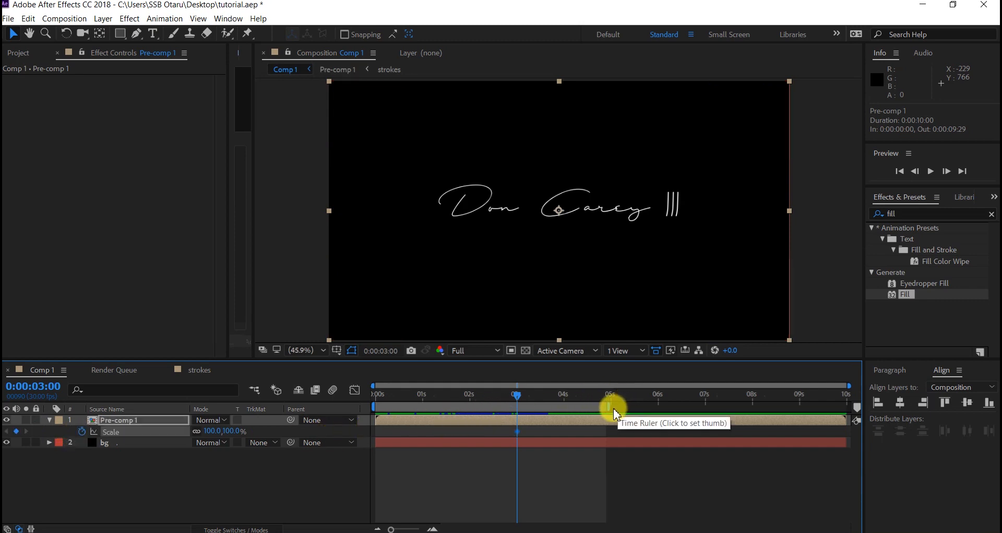
Extend the work area to about 7 seconds and set Pre-comp 1's Scale to 80% at 0:00:07:01
left_click_drag(608, 406, 709, 411)
left_click(708, 395)
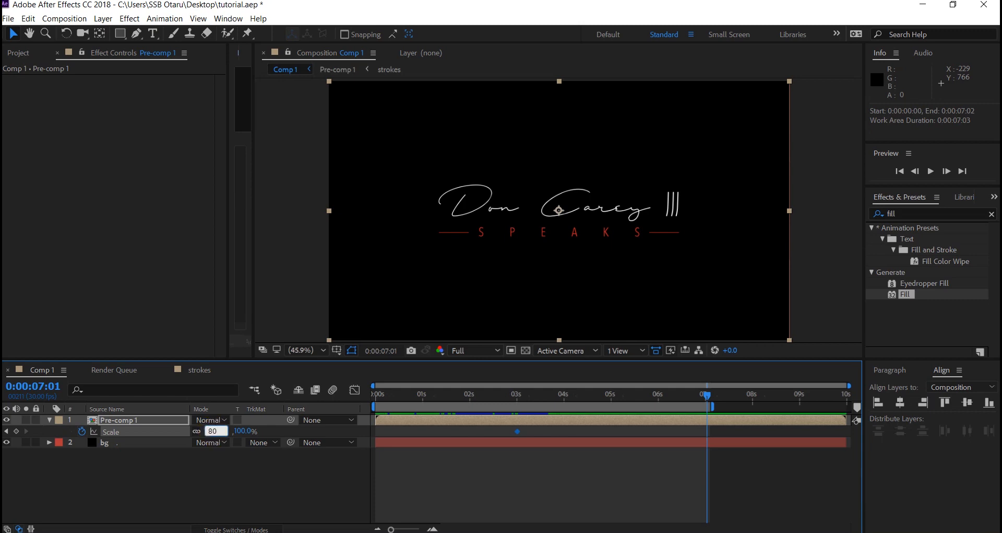
key("Return")
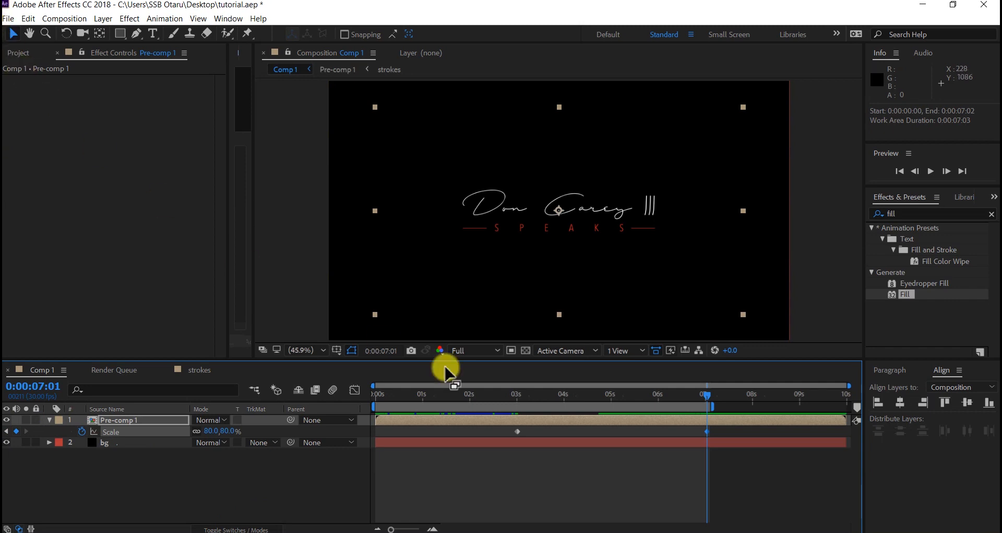
Apply Easy Ease to both Scale keyframes of the Pre-comp 1 layer
left_click_drag(497, 430, 700, 430)
left_click(524, 431)
right_click(517, 433)
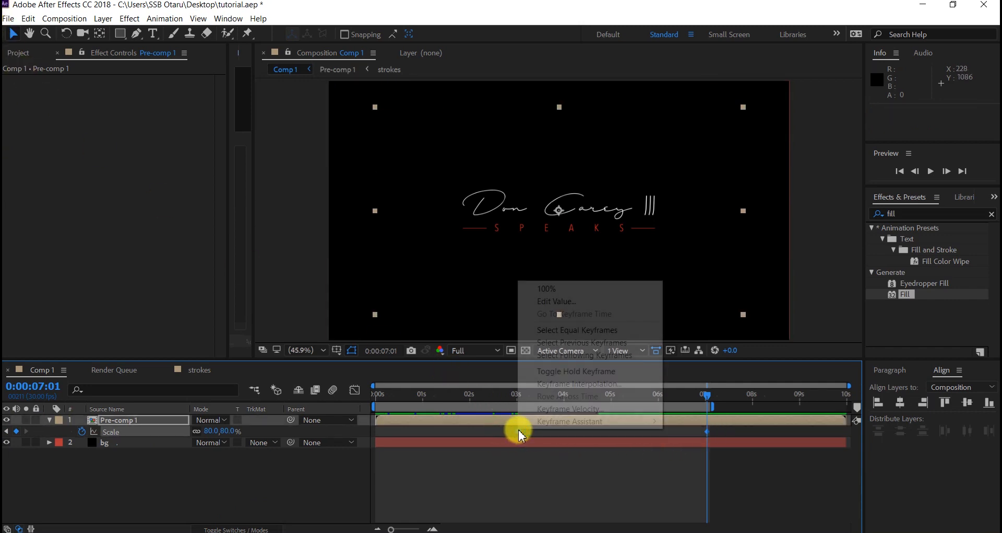
mouse_move(548, 421)
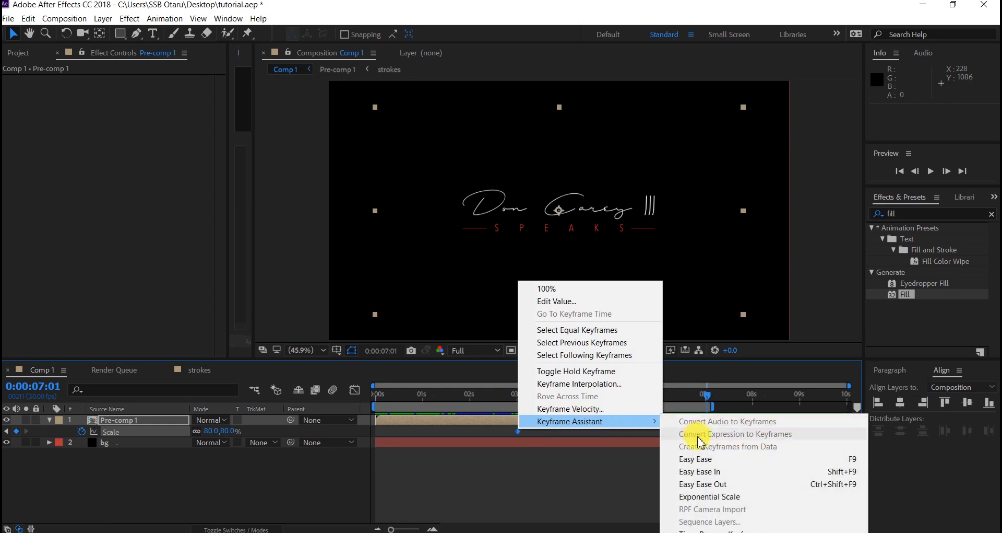
left_click(697, 459)
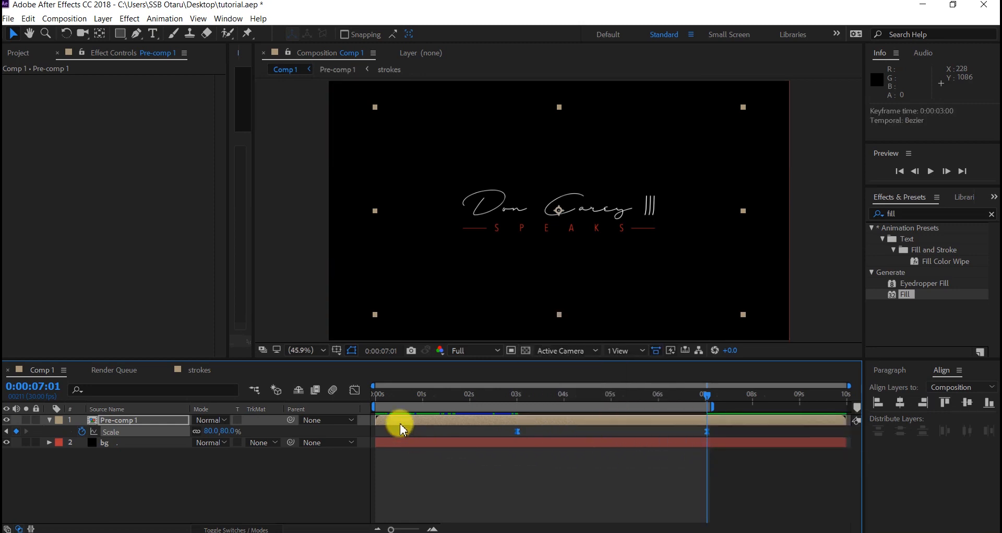
Preview the Comp 1 animation from the start to check the signature reveal and the eased scale-down
left_click_drag(392, 400, 371, 394)
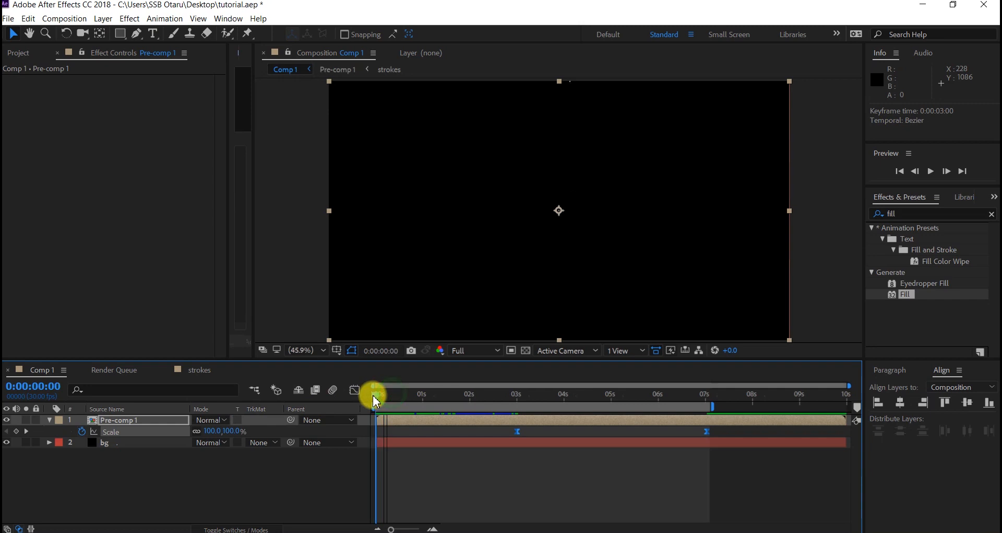
key("space")
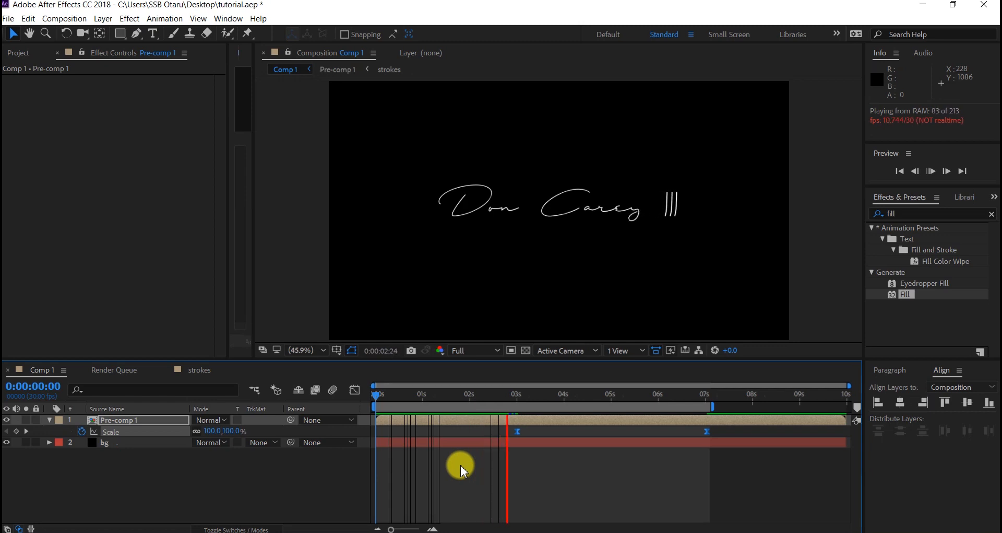
left_click(461, 465)
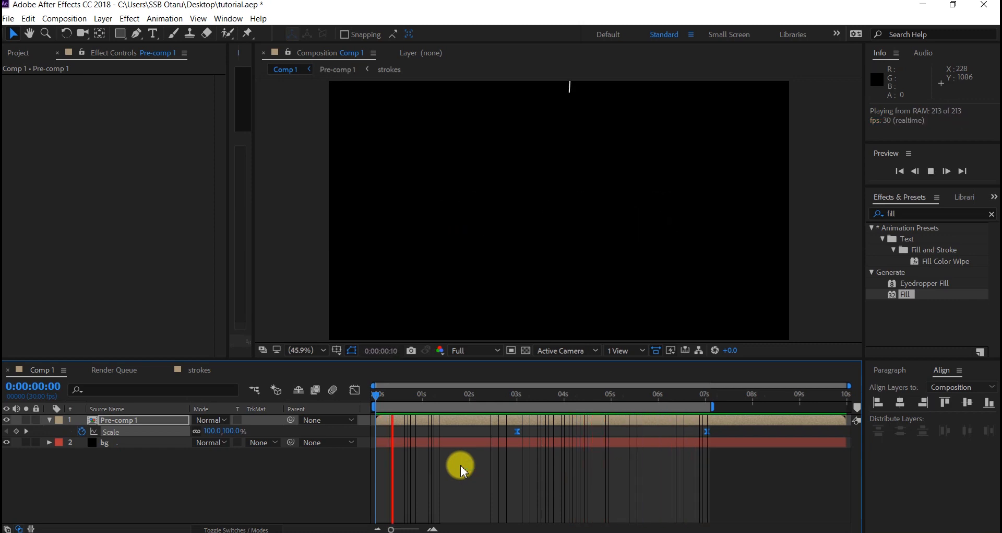
left_click(462, 468)
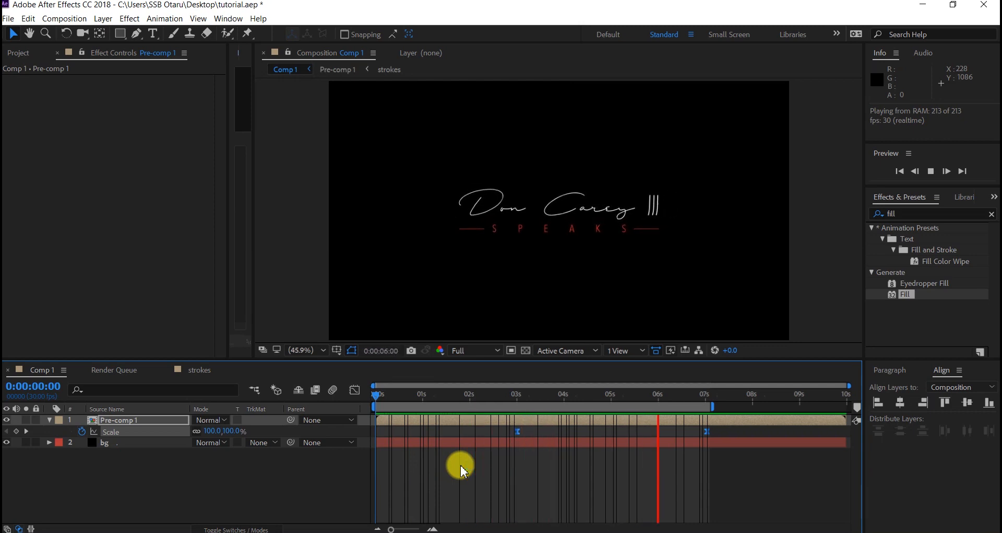
left_click(462, 467)
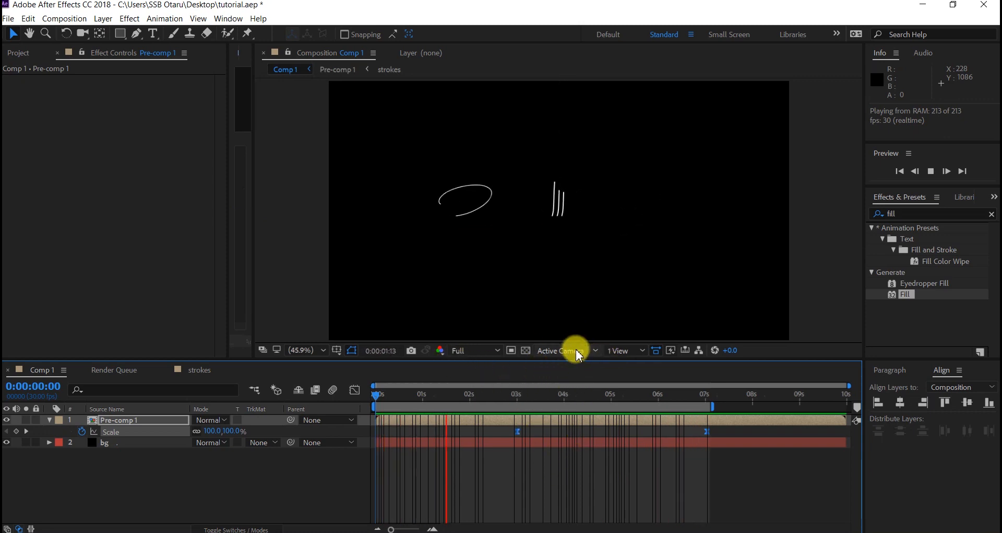
key("space")
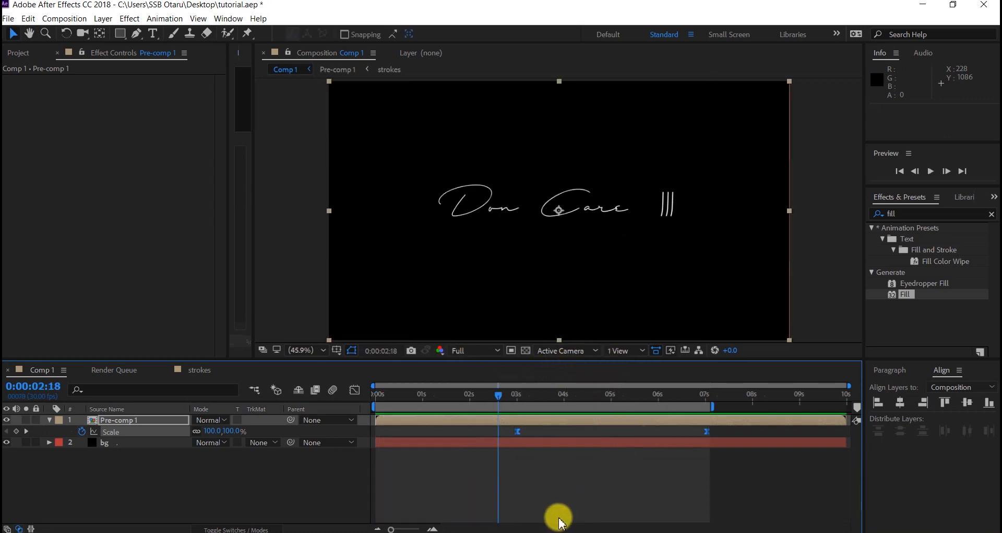